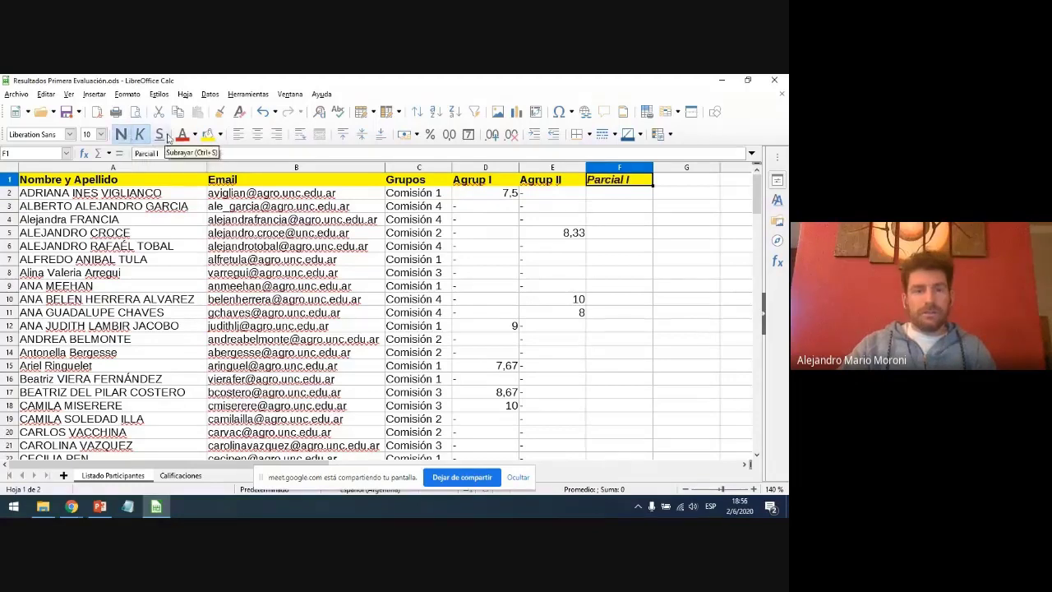
# Remove italics from the Parcial I header and enter the formula =SI(D2="-";E2;D2) in cell F2
pyautogui.click(139, 135)
pyautogui.click(618, 195)
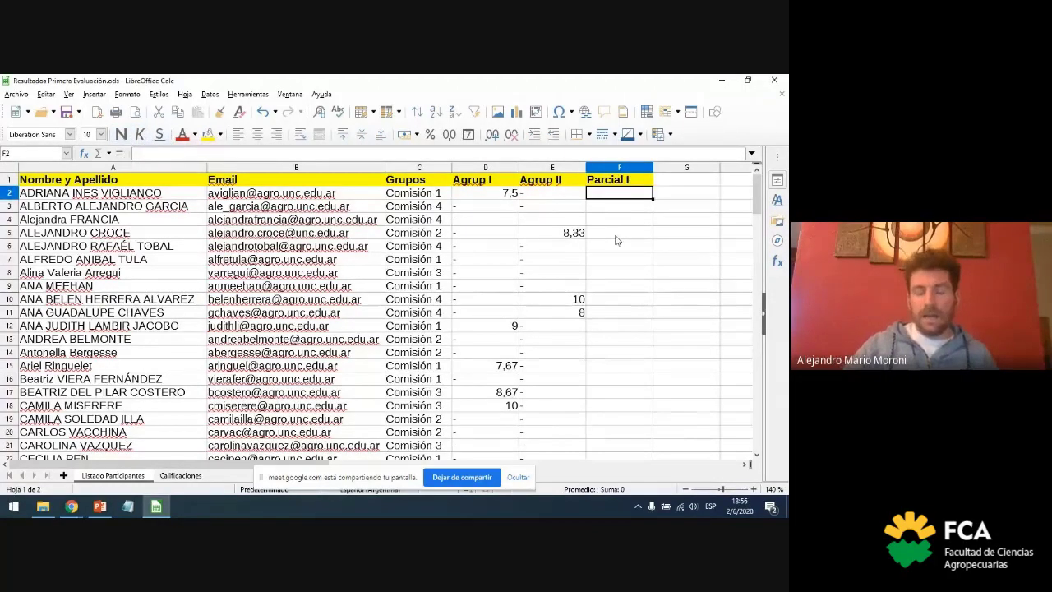
pyautogui.write('=SI(')
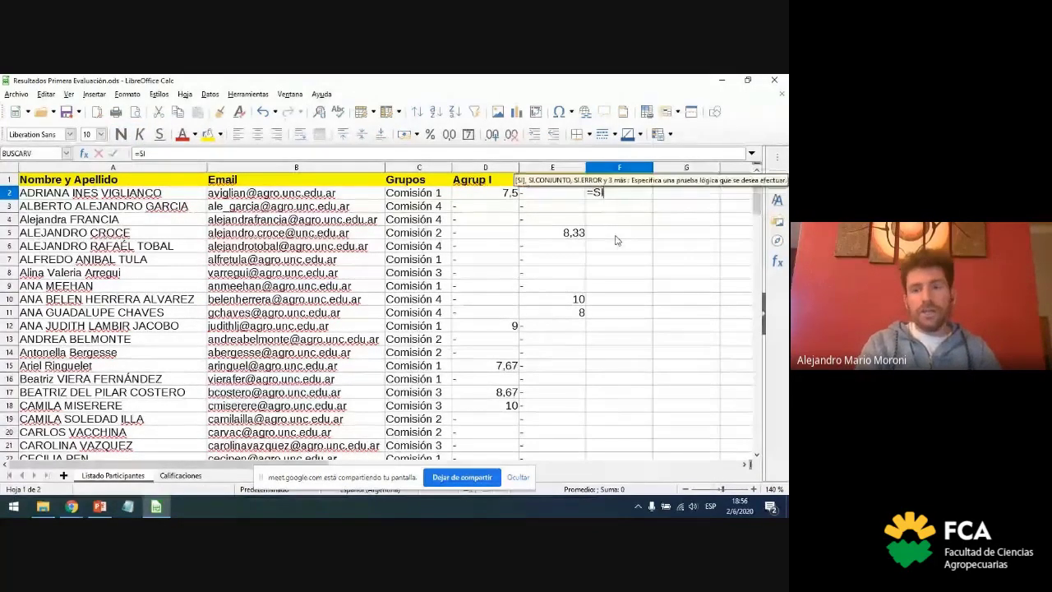
pyautogui.click(499, 192)
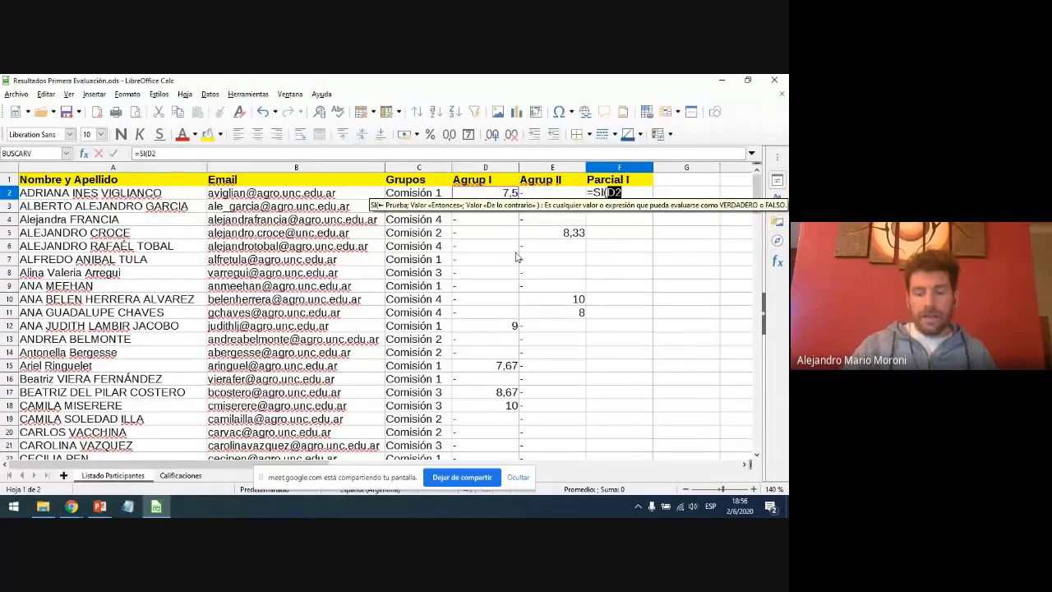
pyautogui.write('=')
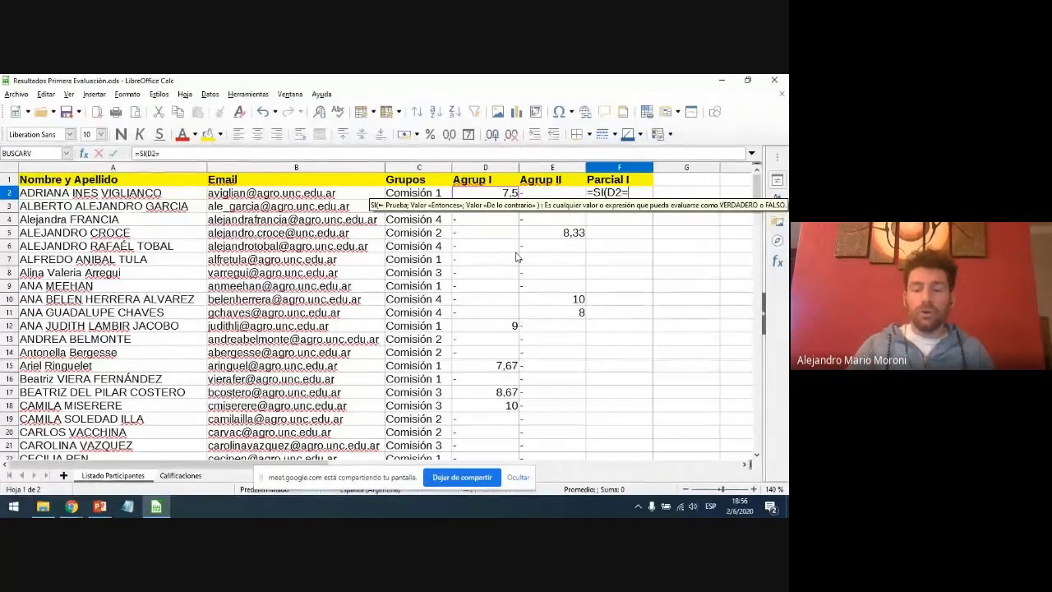
pyautogui.write('"-')
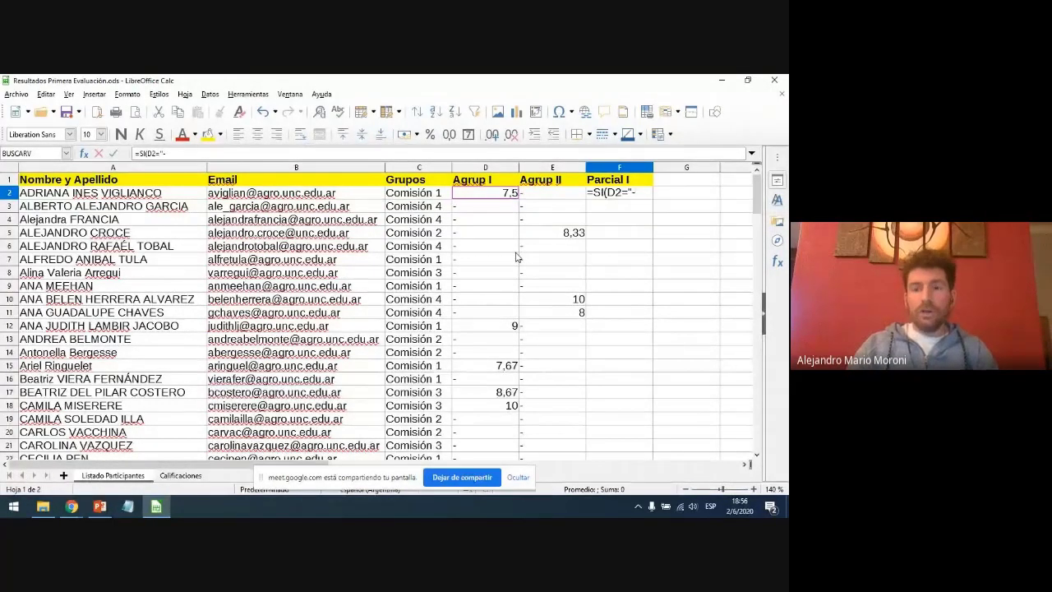
pyautogui.write('"')
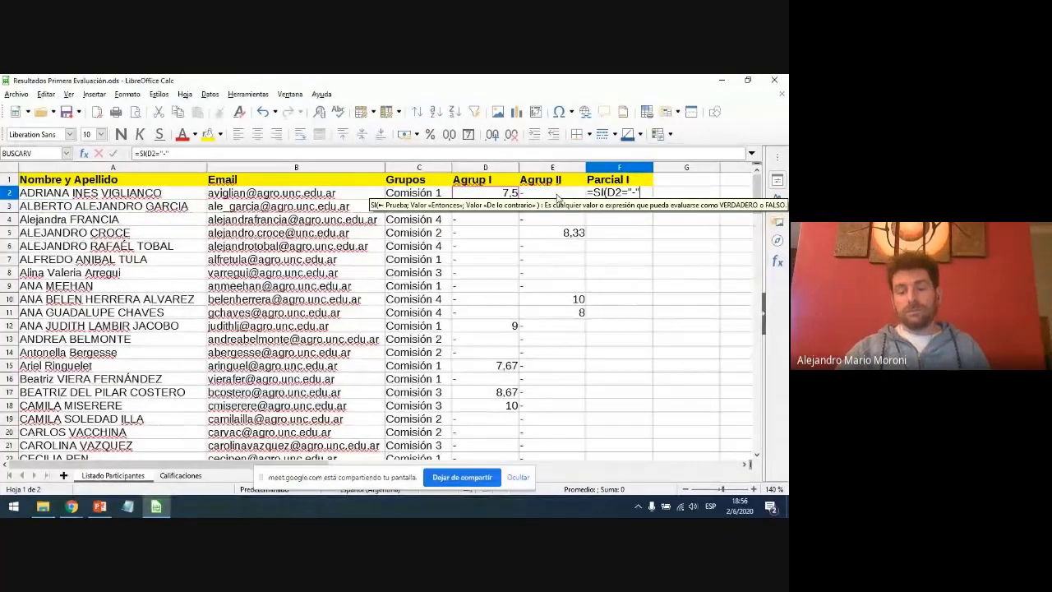
pyautogui.write(';')
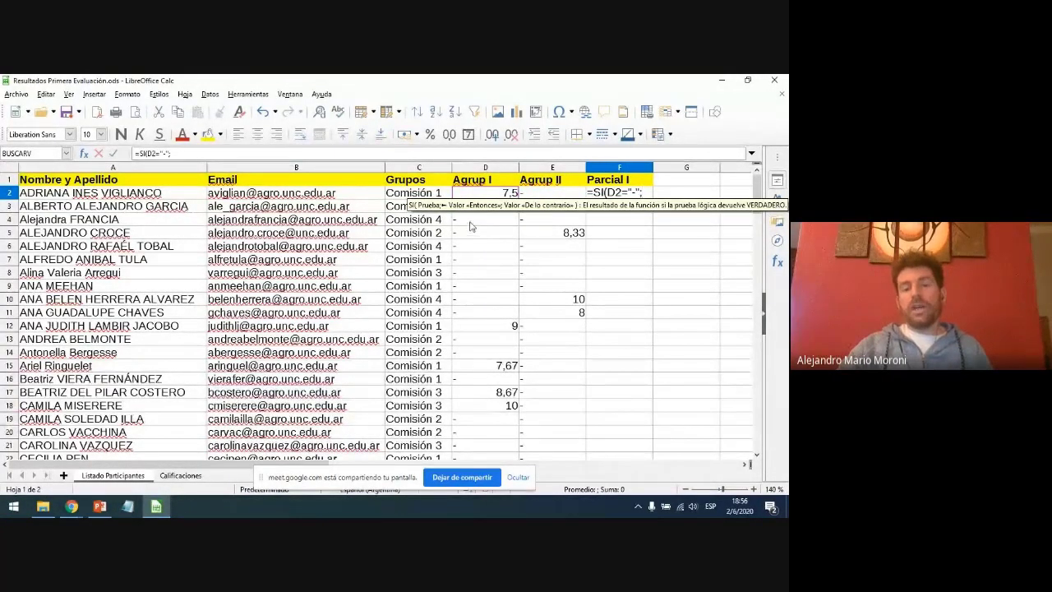
pyautogui.click(552, 193)
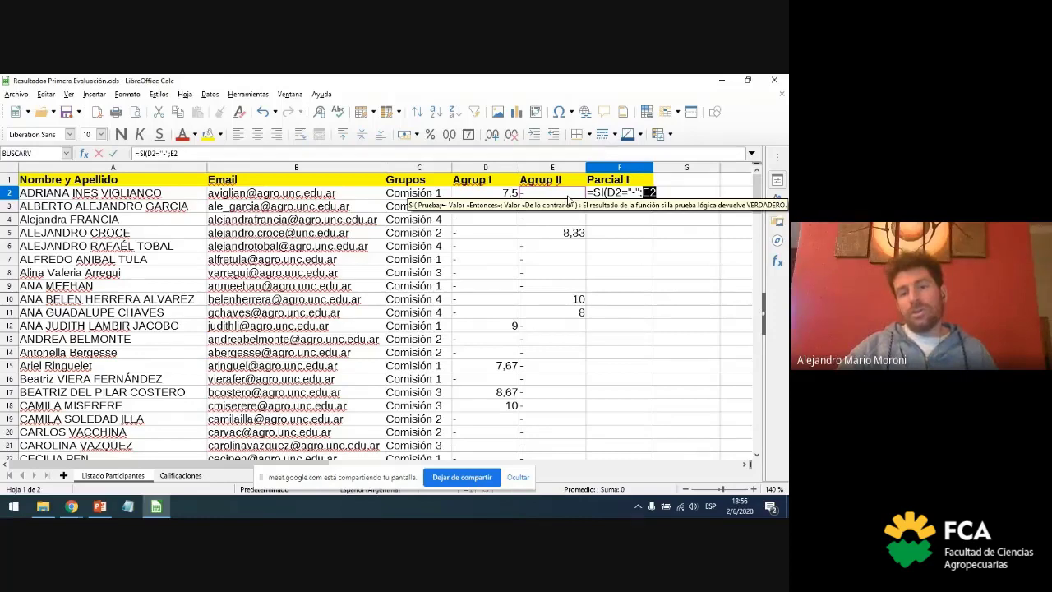
pyautogui.write(';')
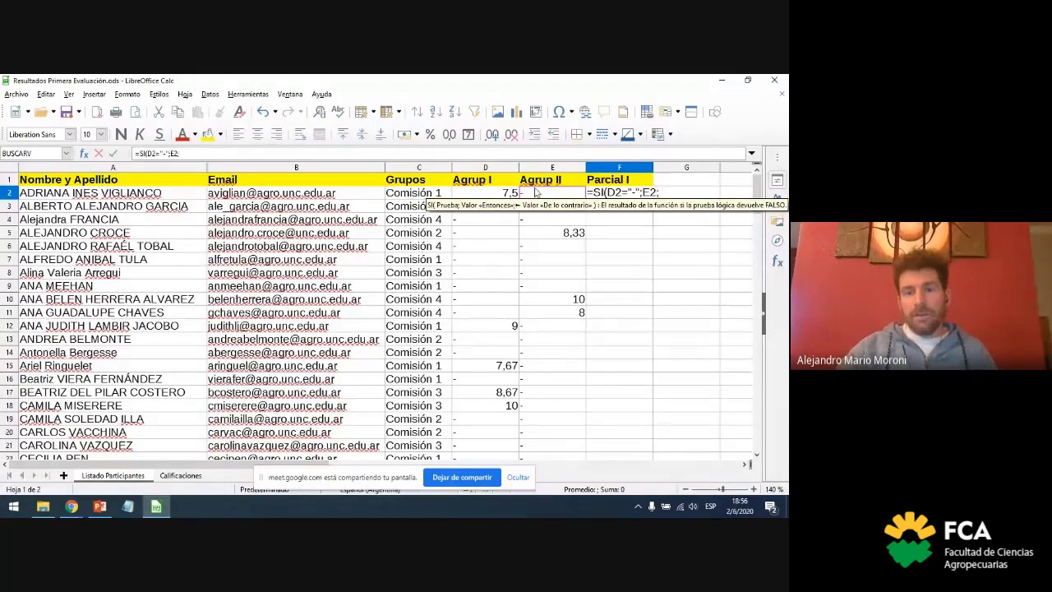
pyautogui.click(497, 193)
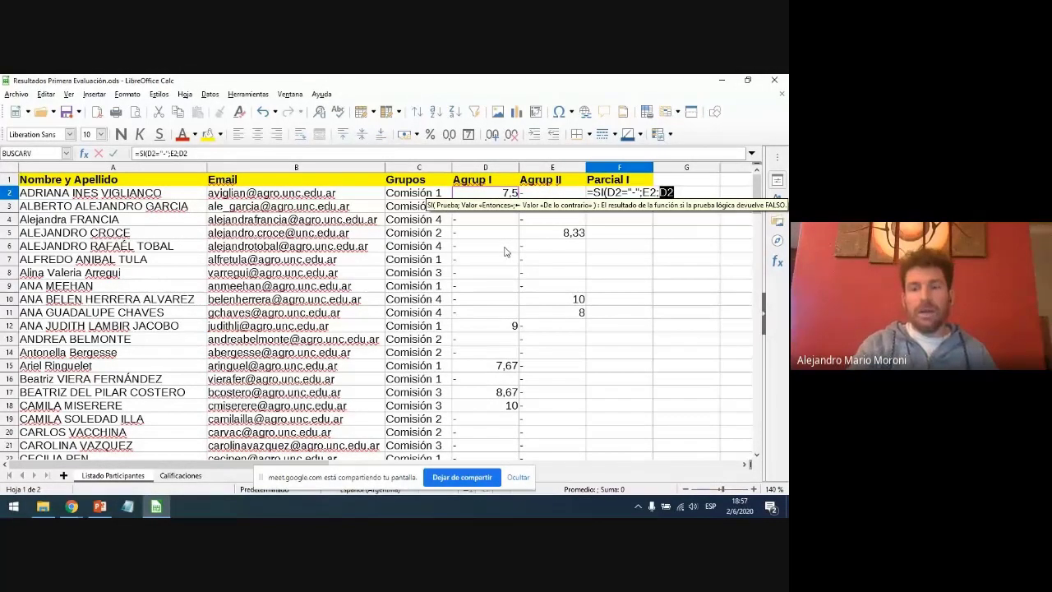
pyautogui.write(')')
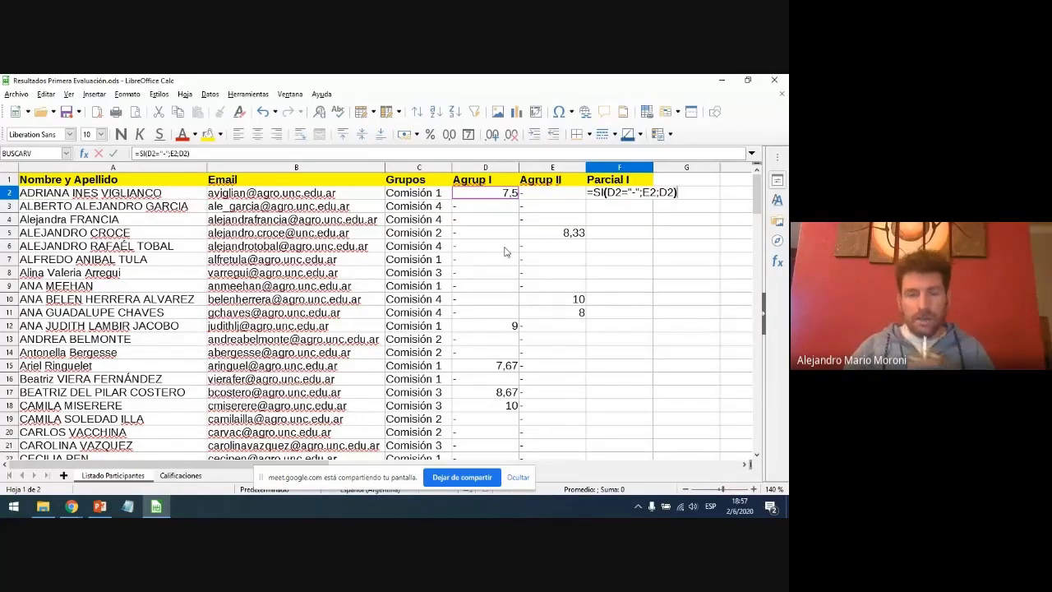
pyautogui.press('Return')
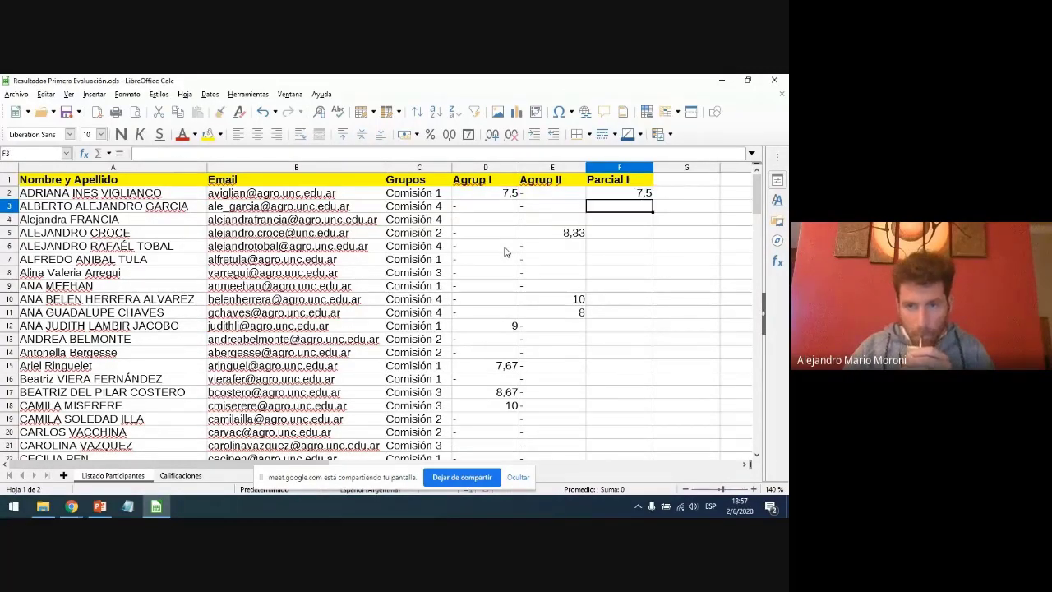
# Fill the F2 formula down the Parcial I column for all participants
pyautogui.click(641, 196)
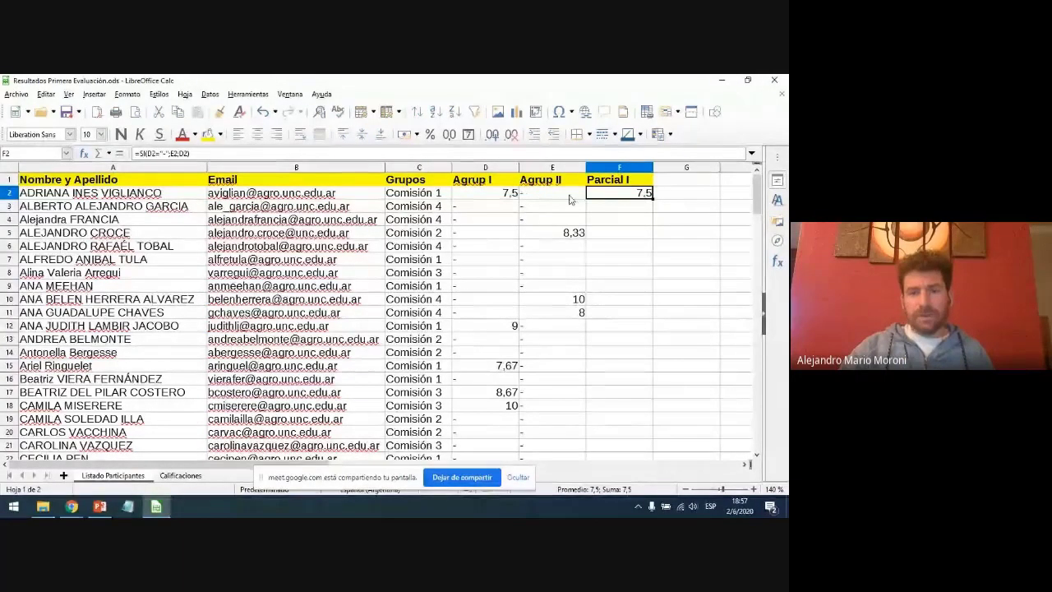
pyautogui.doubleClick(653, 199)
pyautogui.click(671, 274)
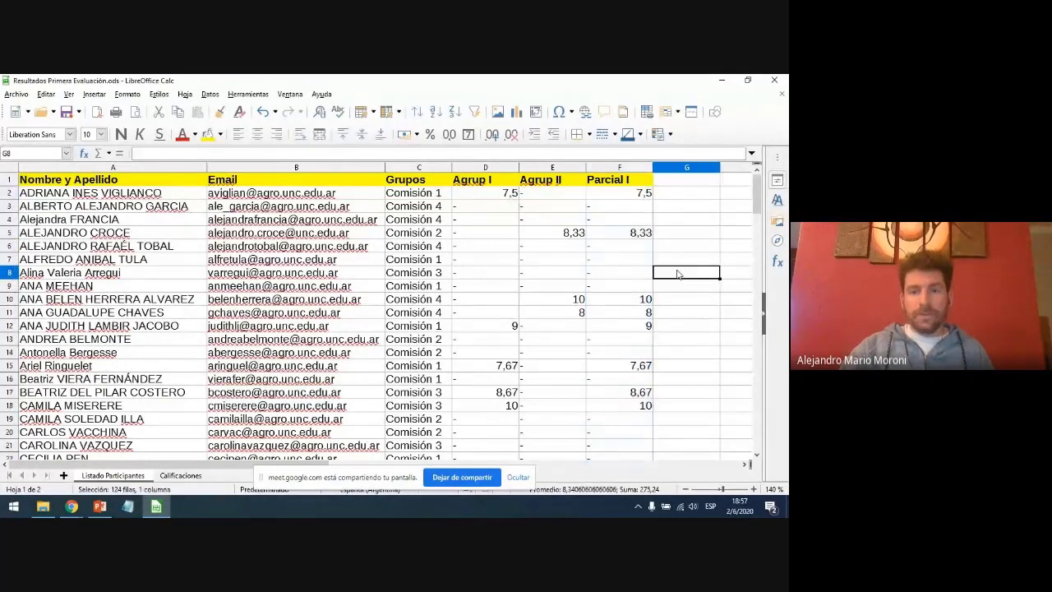
# Compare the Agrup I, Agrup II and Parcial I entries in rows 3 to 9, including the formula in F5
pyautogui.moveTo(476, 206); pyautogui.dragTo(614, 218)
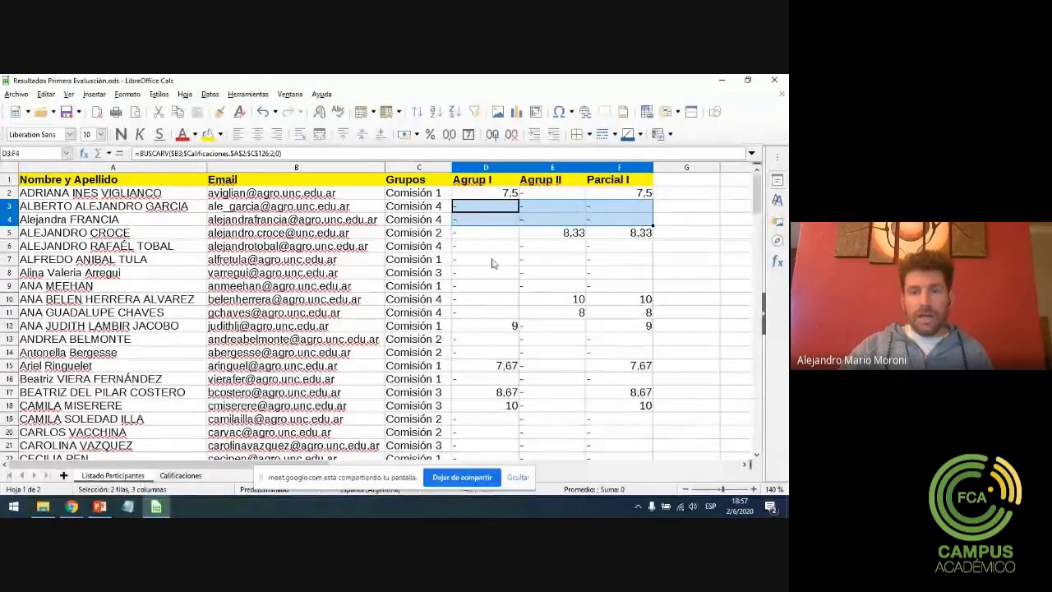
pyautogui.moveTo(481, 247); pyautogui.dragTo(623, 290)
pyautogui.click(623, 288)
pyautogui.click(682, 251)
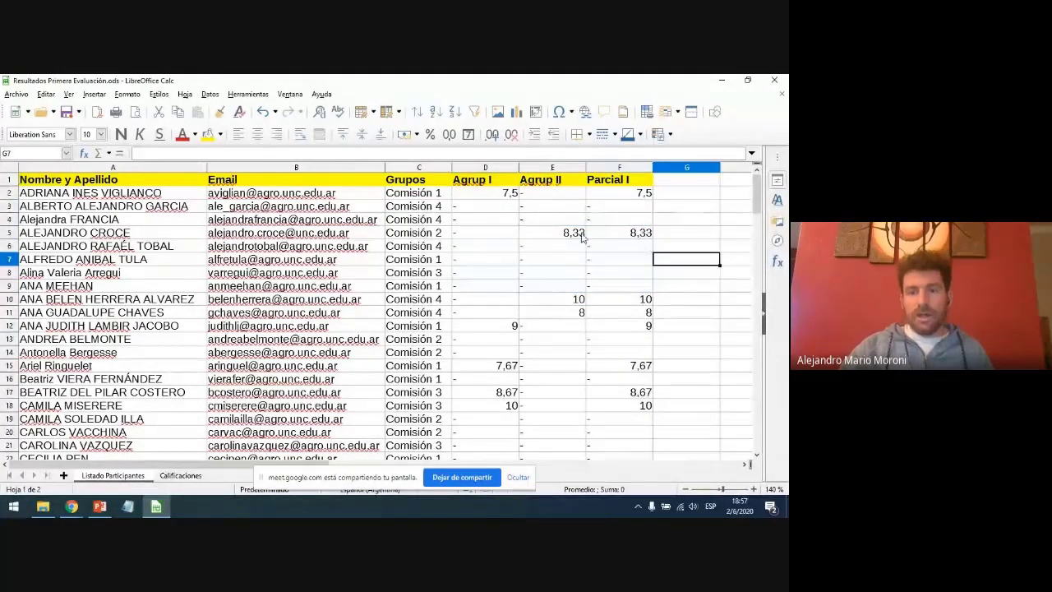
pyautogui.click(564, 234)
pyautogui.click(634, 237)
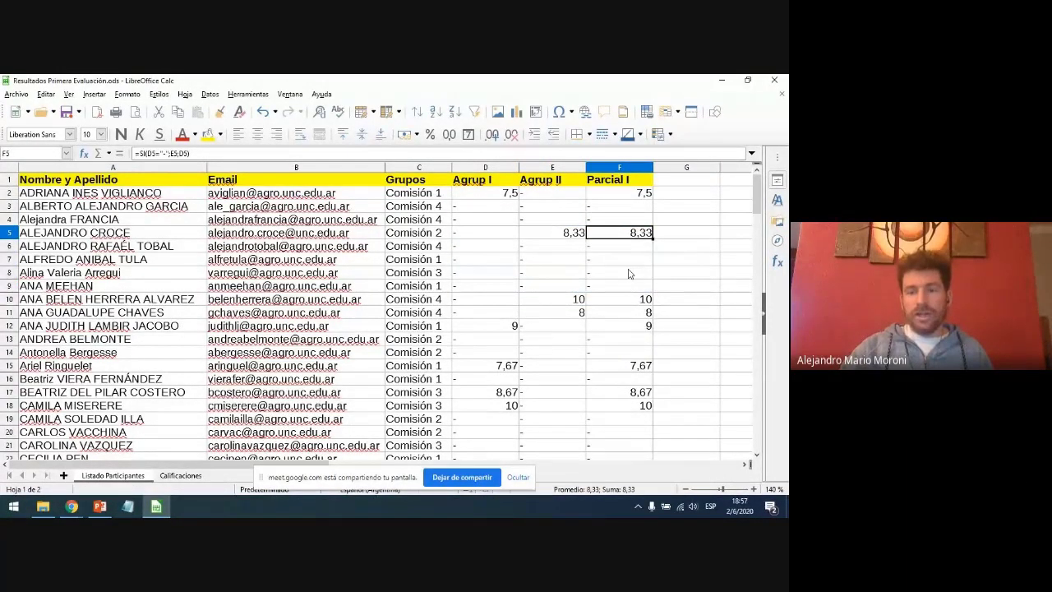
pyautogui.scroll(-1, 629, 274)
pyautogui.scroll(1, 629, 284)
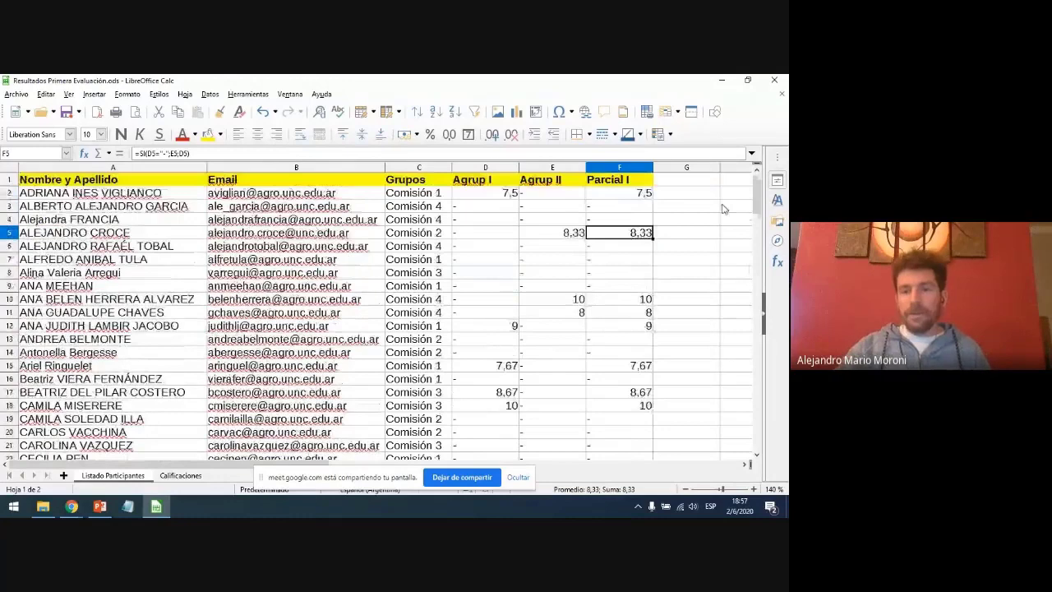
# Center the contents of the whole Parcial I column F horizontally
pyautogui.click(620, 167)
pyautogui.click(257, 135)
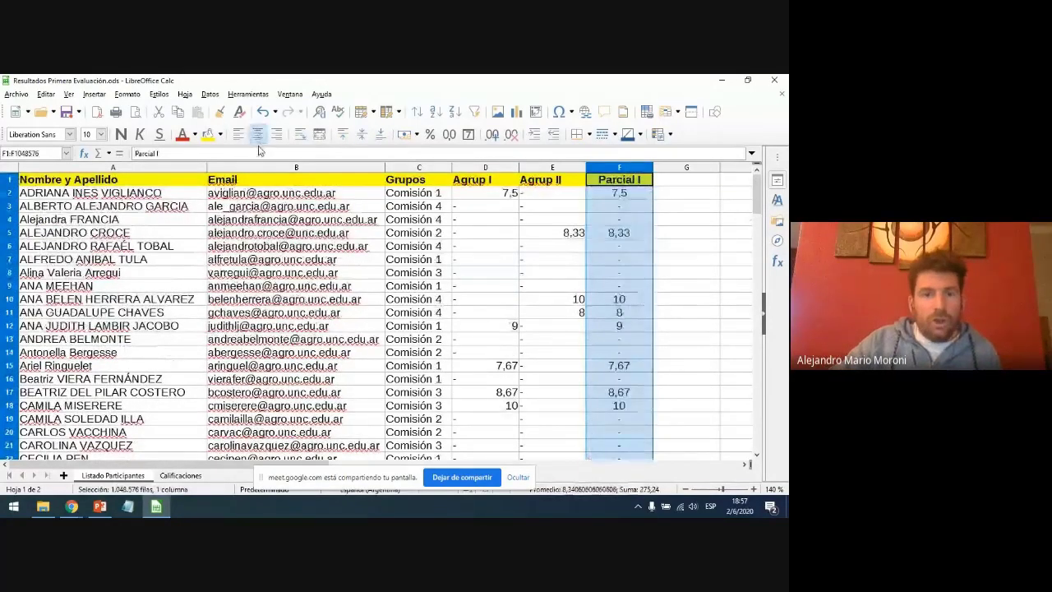
pyautogui.moveTo(743, 277); pyautogui.dragTo(699, 280)
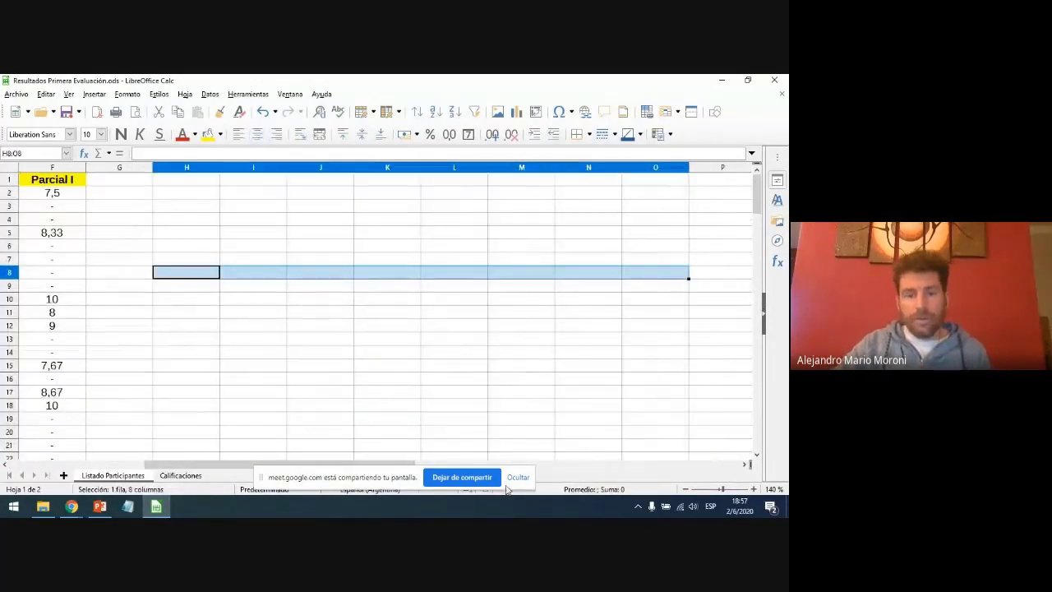
pyautogui.moveTo(422, 465); pyautogui.dragTo(312, 465)
pyautogui.click(731, 284)
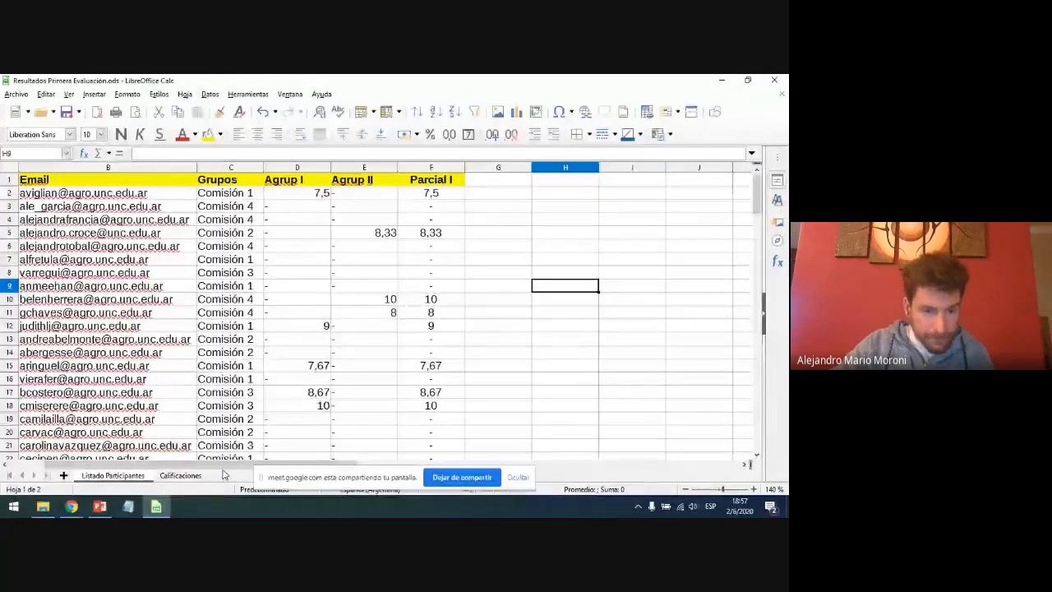
pyautogui.moveTo(152, 465); pyautogui.dragTo(118, 470)
pyautogui.click(573, 220)
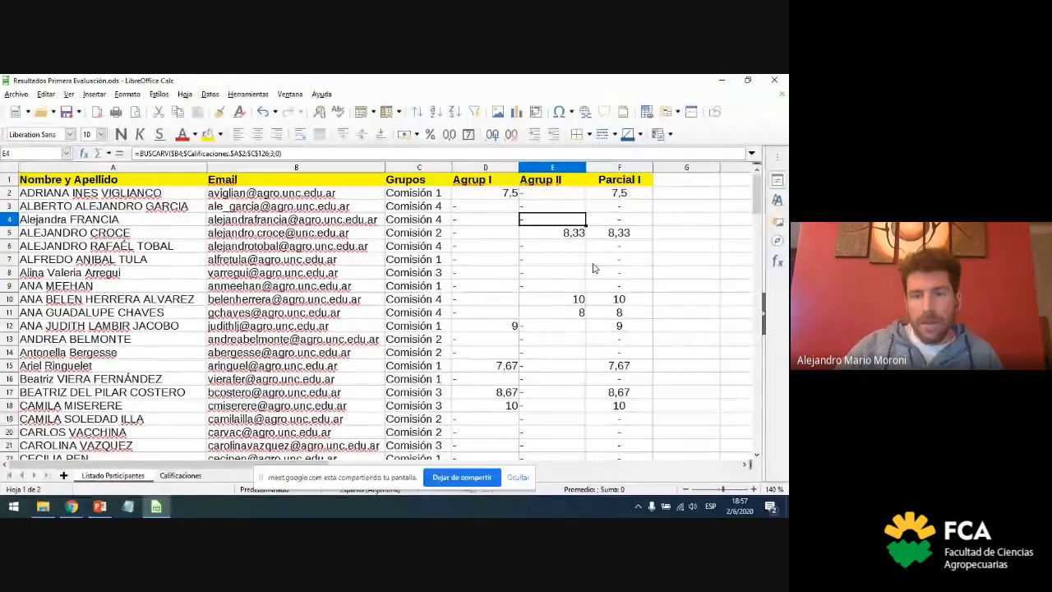
pyautogui.click(684, 246)
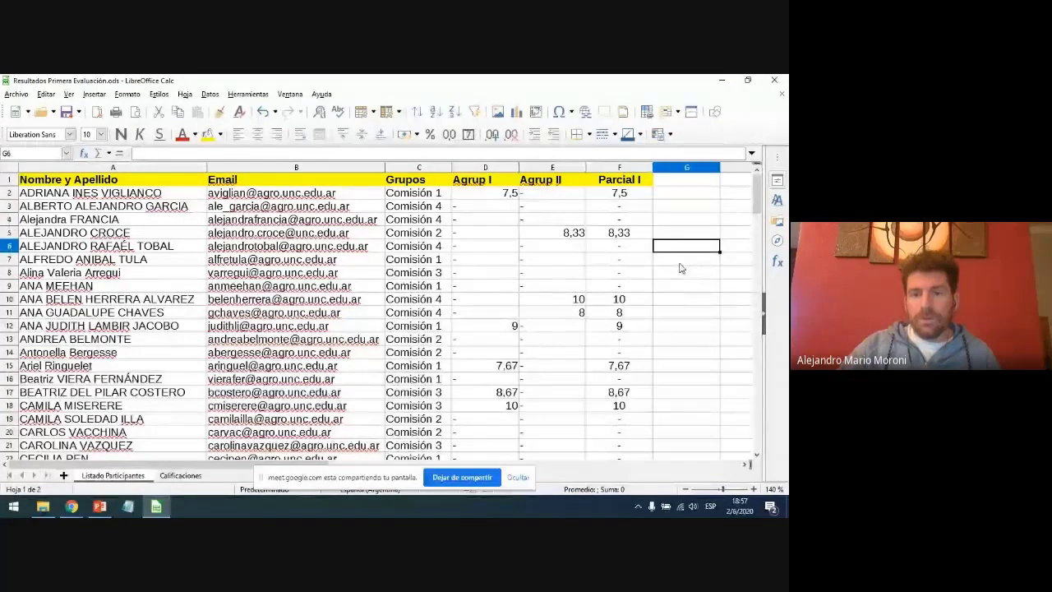
# Review the Agrup I and Agrup II columns against the Parcial I column, and inspect the formula in F2
pyautogui.moveTo(484, 168); pyautogui.dragTo(537, 170)
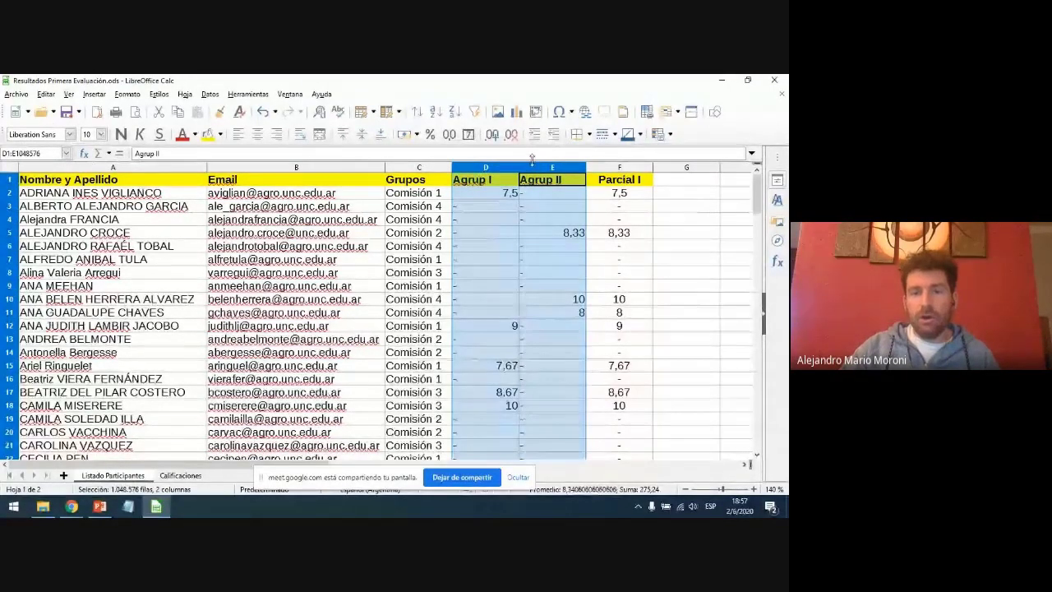
pyautogui.click(609, 167)
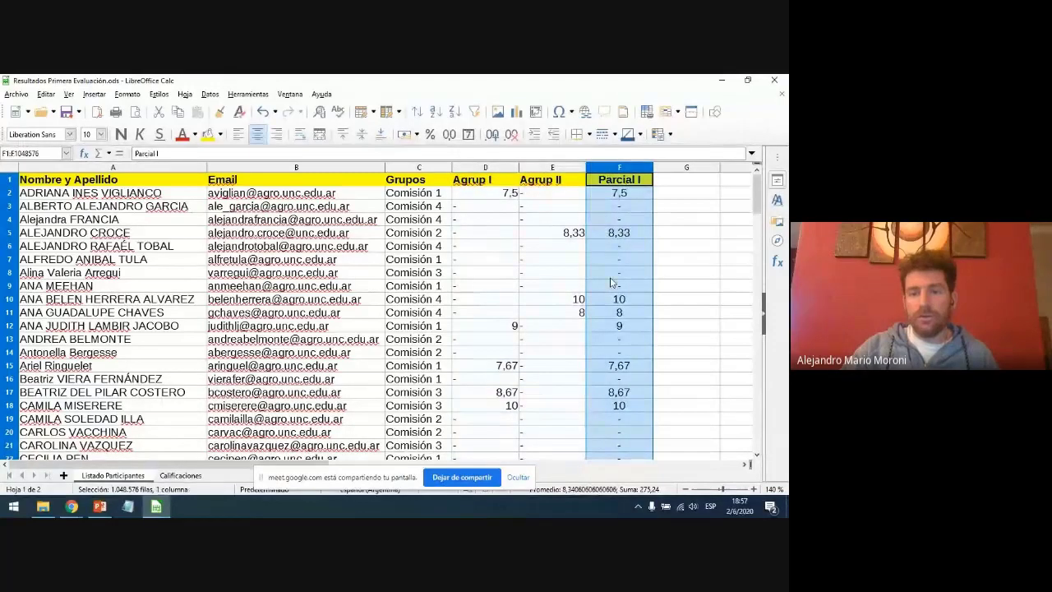
pyautogui.click(676, 238)
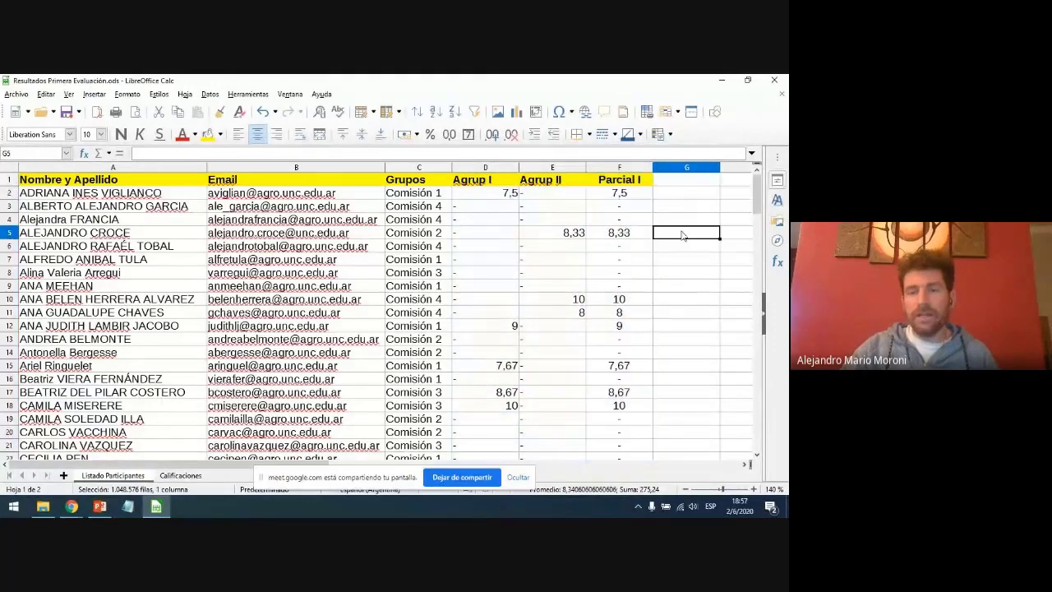
pyautogui.click(623, 193)
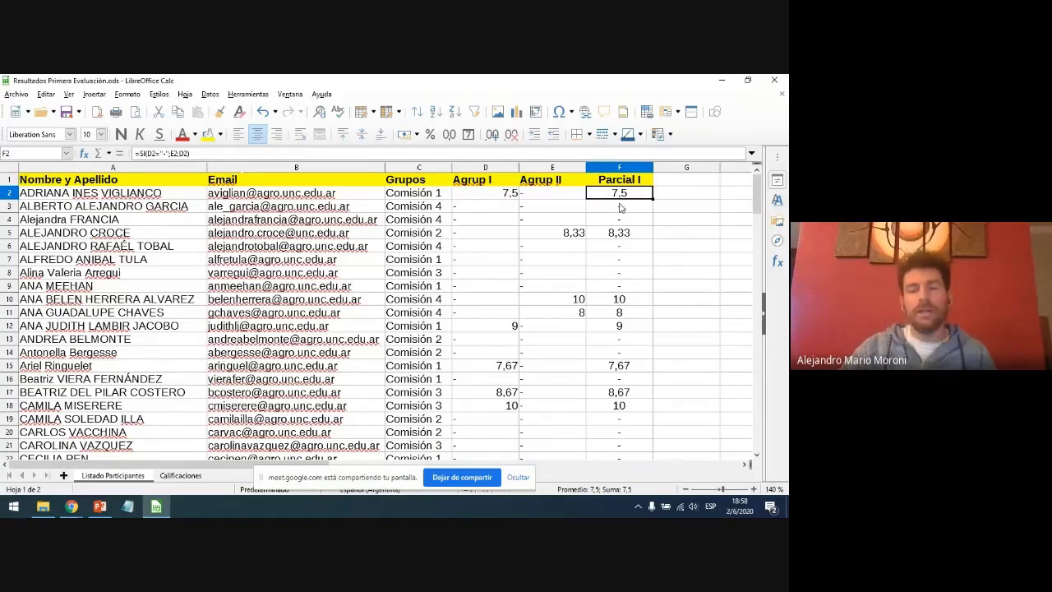
pyautogui.click(662, 212)
# Copy the Parcial I column F and paste only its text, numbers and dates into column G, without formulas or formats
pyautogui.click(619, 168)
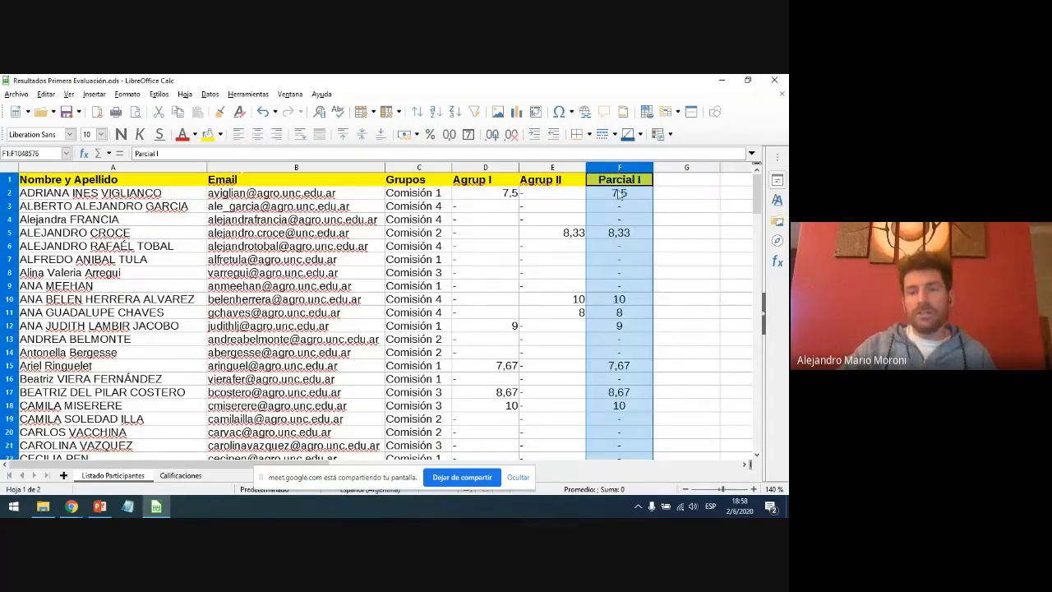
pyautogui.rightClick(620, 173)
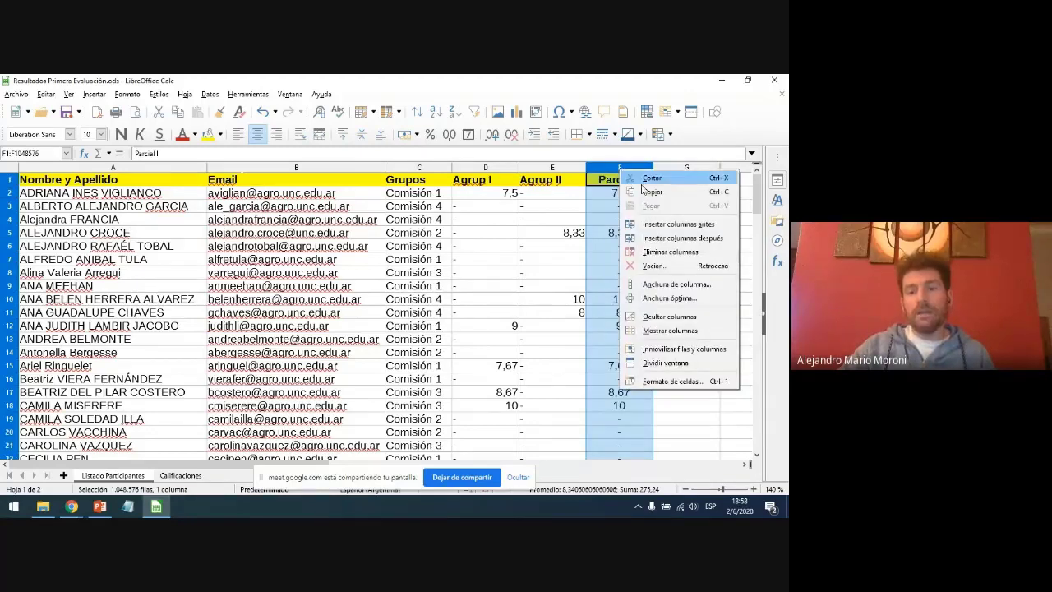
pyautogui.click(649, 187)
pyautogui.click(672, 216)
pyautogui.rightClick(690, 167)
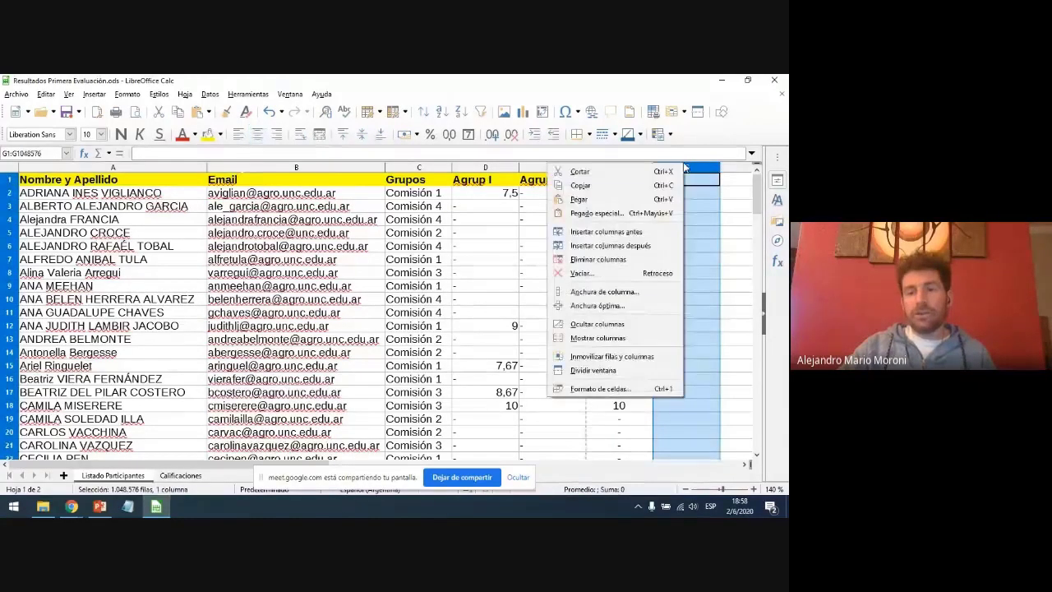
pyautogui.click(614, 212)
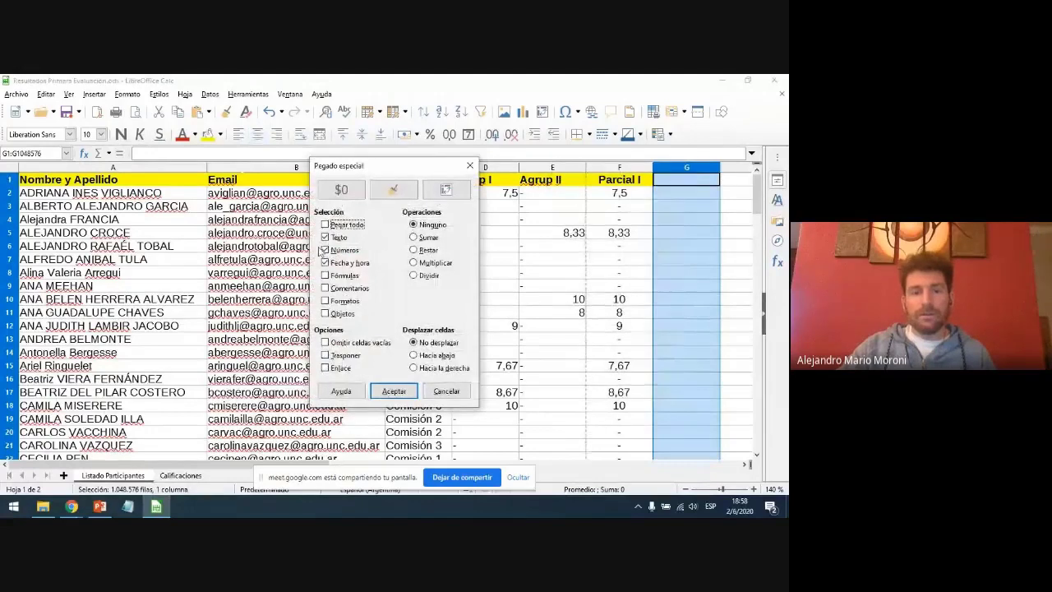
pyautogui.click(393, 390)
pyautogui.click(684, 234)
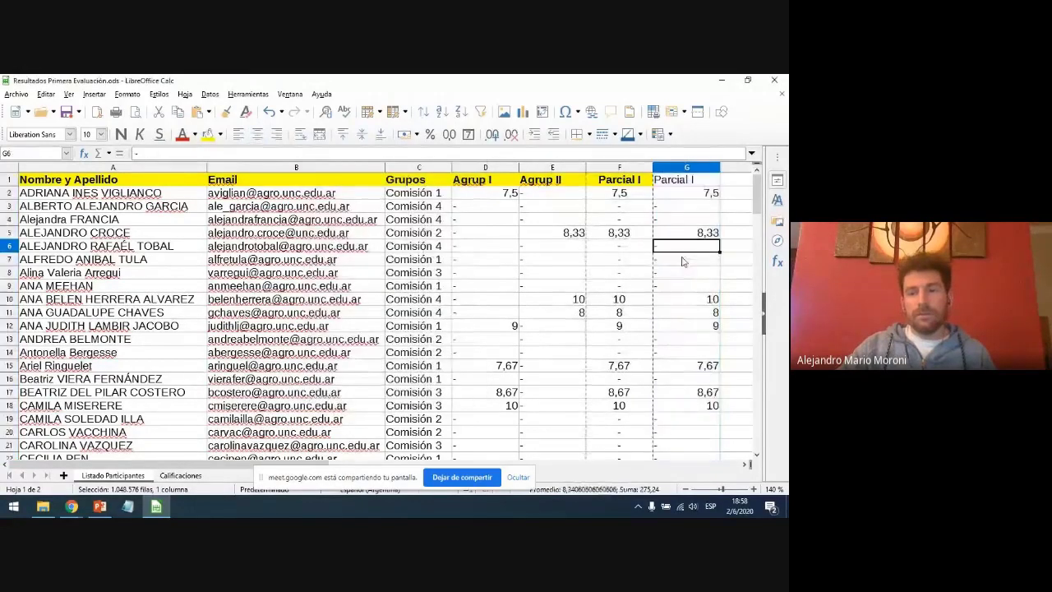
# Inspect the contents of cells G2, G5, G10 and G11 in the pasted column to check for plain values
pyautogui.click(624, 326)
pyautogui.click(687, 218)
pyautogui.click(690, 195)
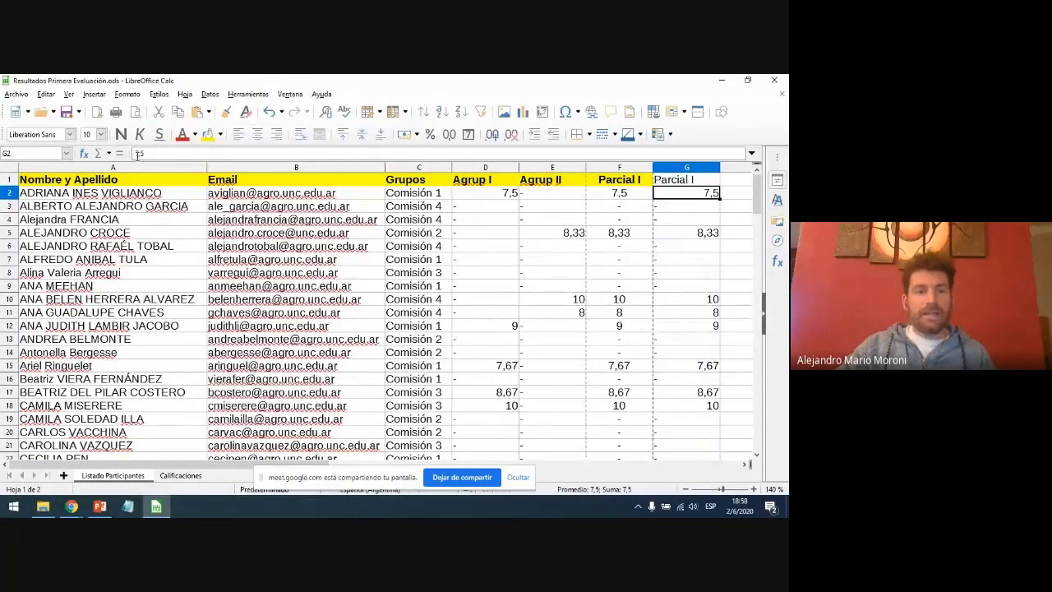
pyautogui.click(699, 236)
pyautogui.click(691, 301)
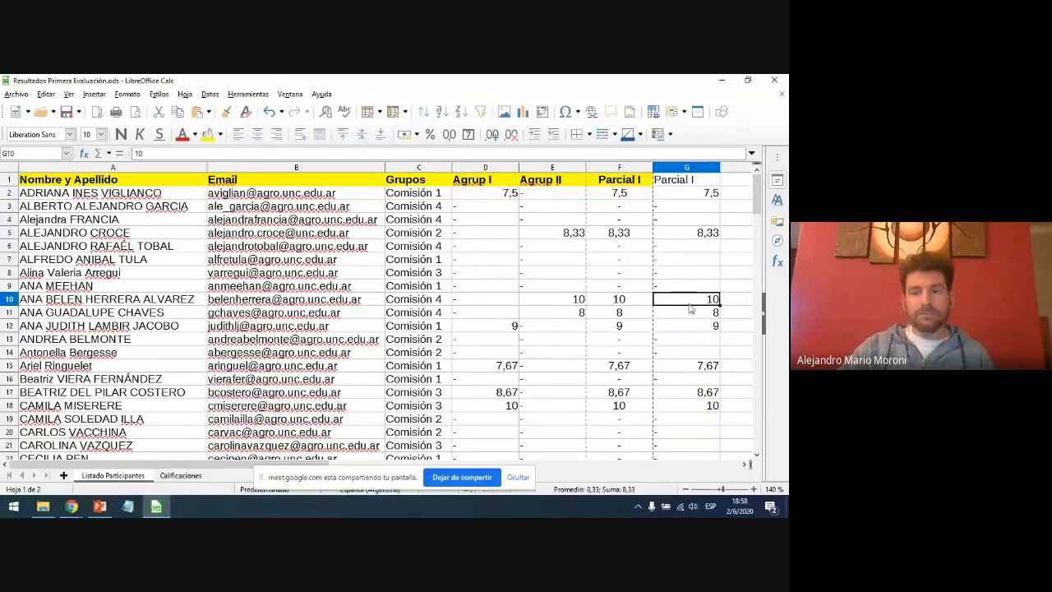
pyautogui.click(689, 314)
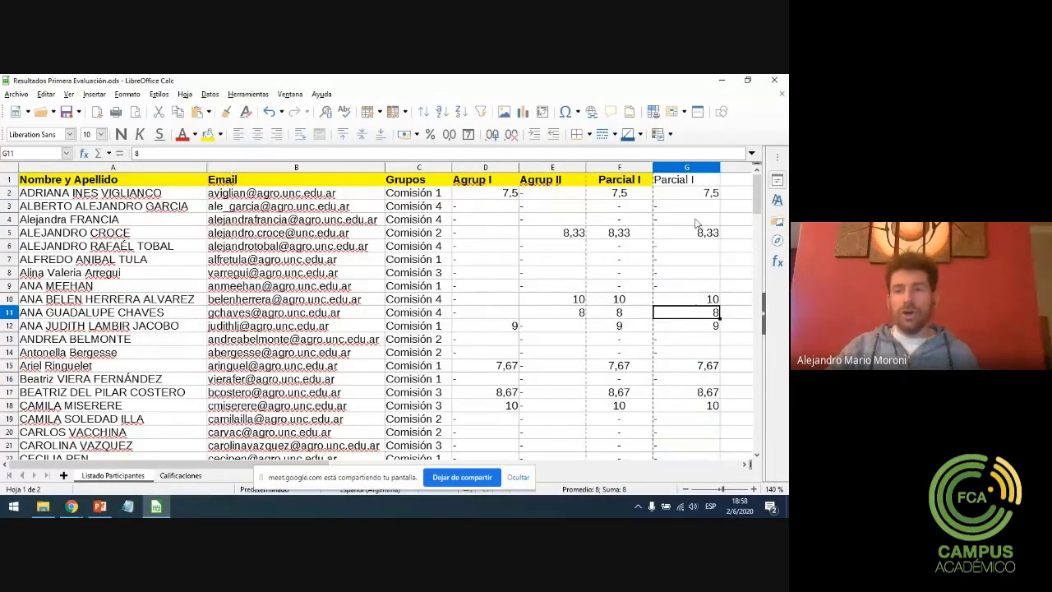
# Delete the Agrup I and Agrup II columns, D and E, from the participants sheet
pyautogui.moveTo(487, 168); pyautogui.dragTo(526, 167)
pyautogui.rightClick(525, 167)
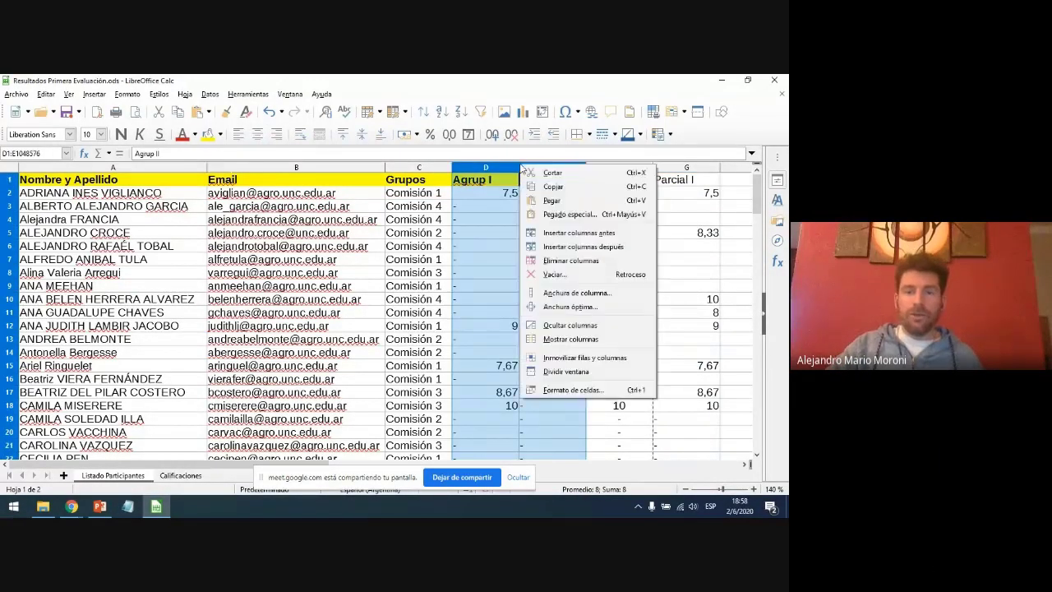
pyautogui.click(550, 261)
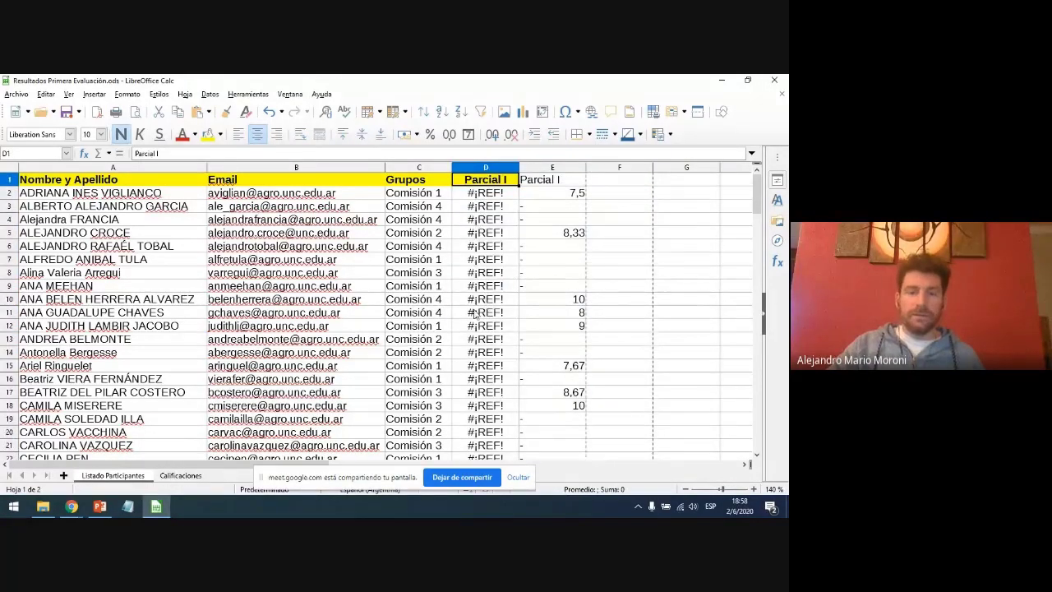
# Format the pasted Parcial I header in E1 as bold and centred with a yellow background
pyautogui.click(549, 182)
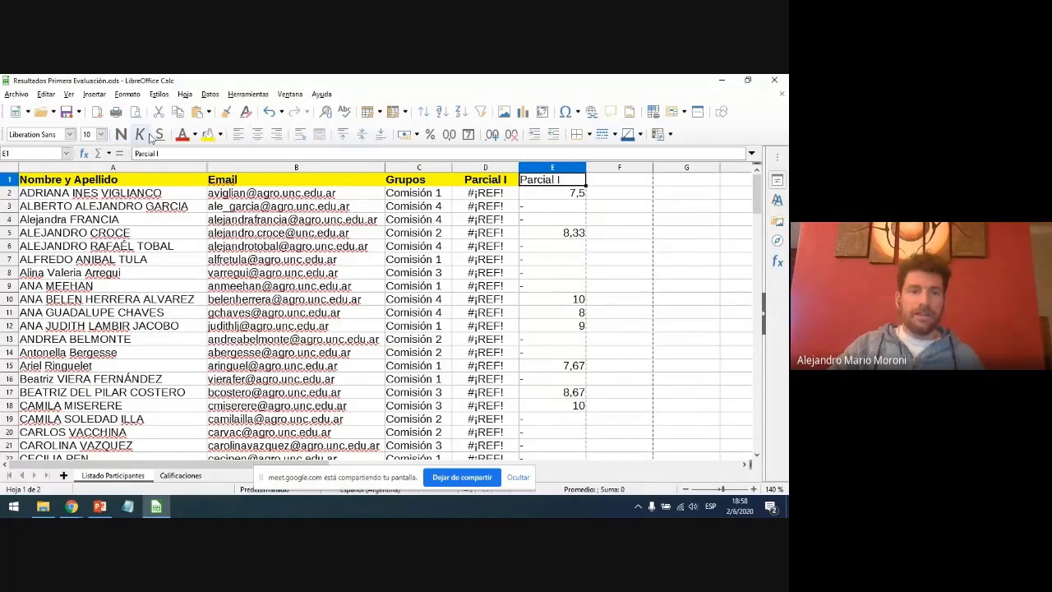
pyautogui.click(124, 133)
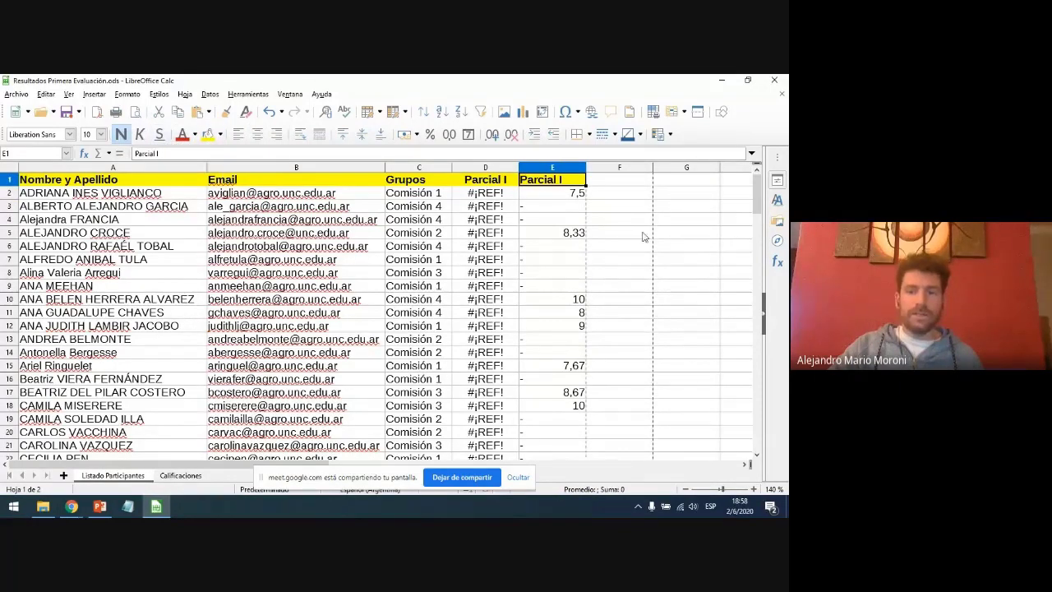
pyautogui.click(257, 134)
pyautogui.click(616, 245)
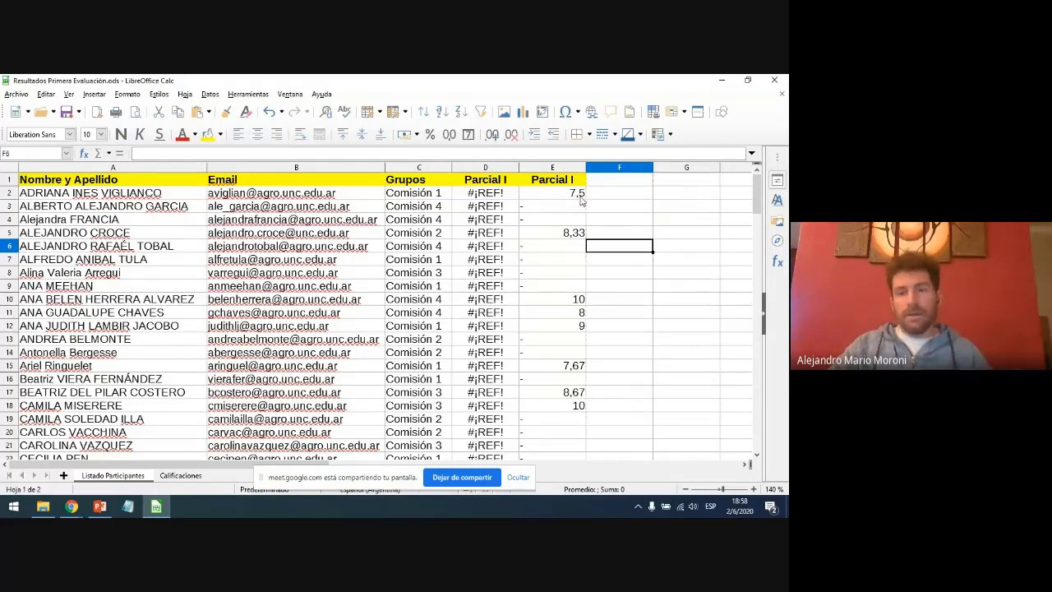
# Delete the Parcial I column D with the #¡REF! errors and centre the contents of the remaining Parcial I column
pyautogui.click(580, 197)
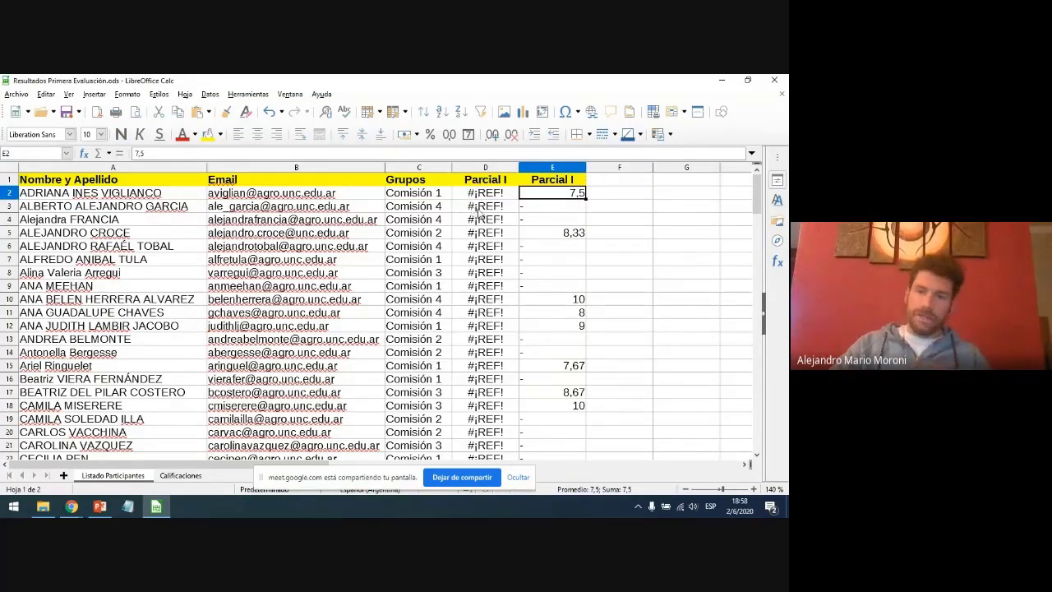
pyautogui.click(490, 168)
pyautogui.rightClick(490, 168)
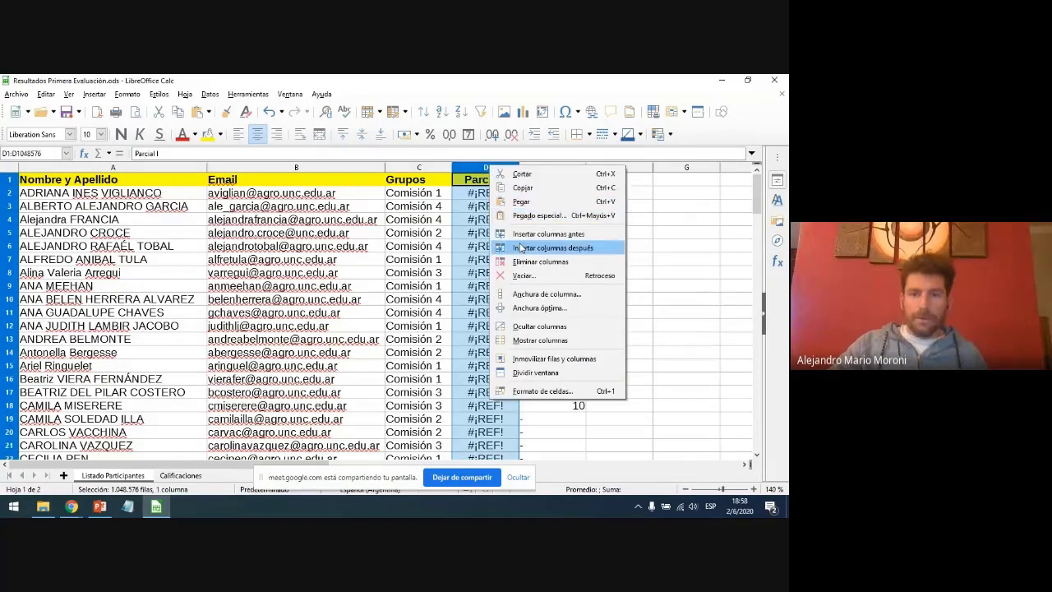
pyautogui.press('Escape')
pyautogui.hotkey('ctrl', 'z')
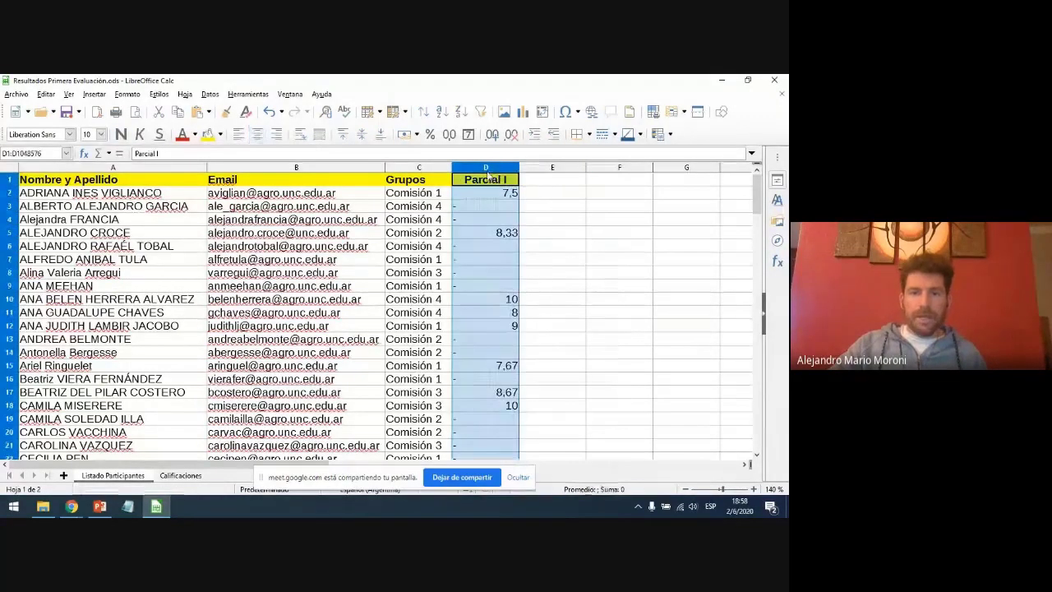
pyautogui.click(603, 286)
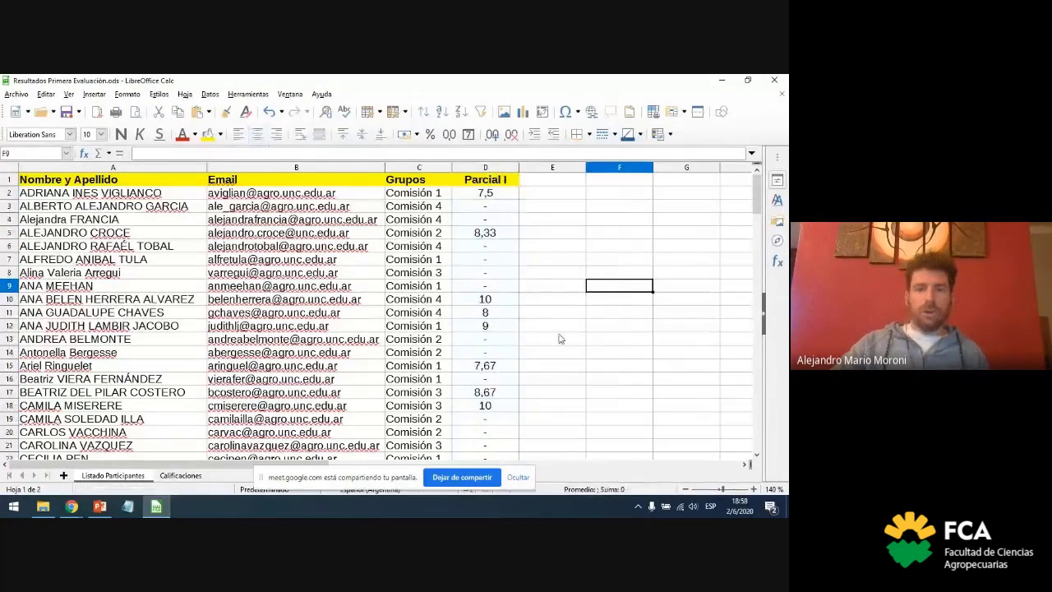
# Enter the header Estado in cell E1
pyautogui.click(553, 181)
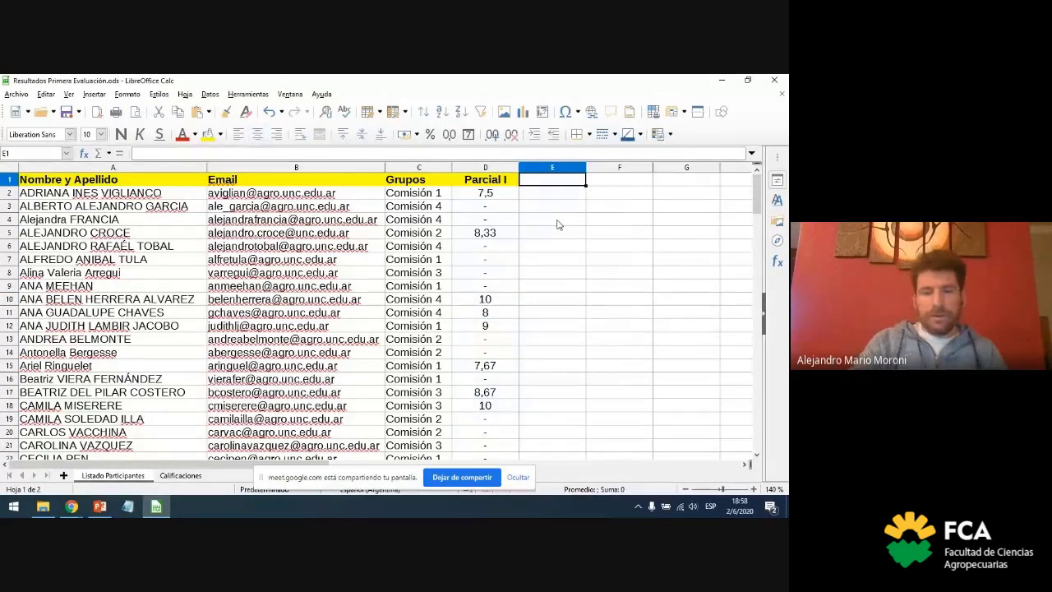
pyautogui.write('Estado')
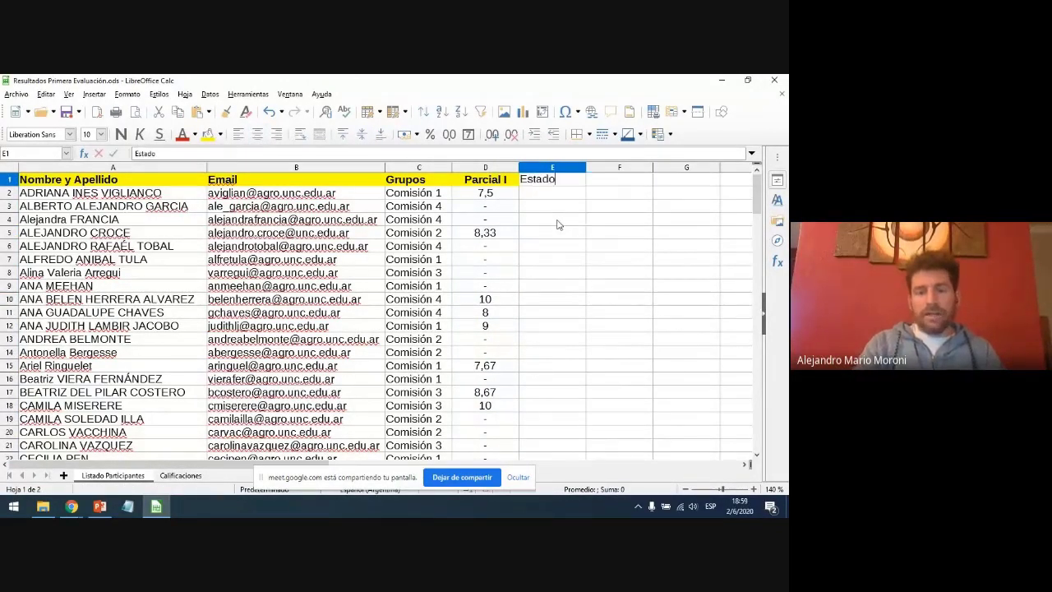
pyautogui.press('Return')
# Format the Estado header in E1 as centred and bold with a yellow background
pyautogui.click(551, 185)
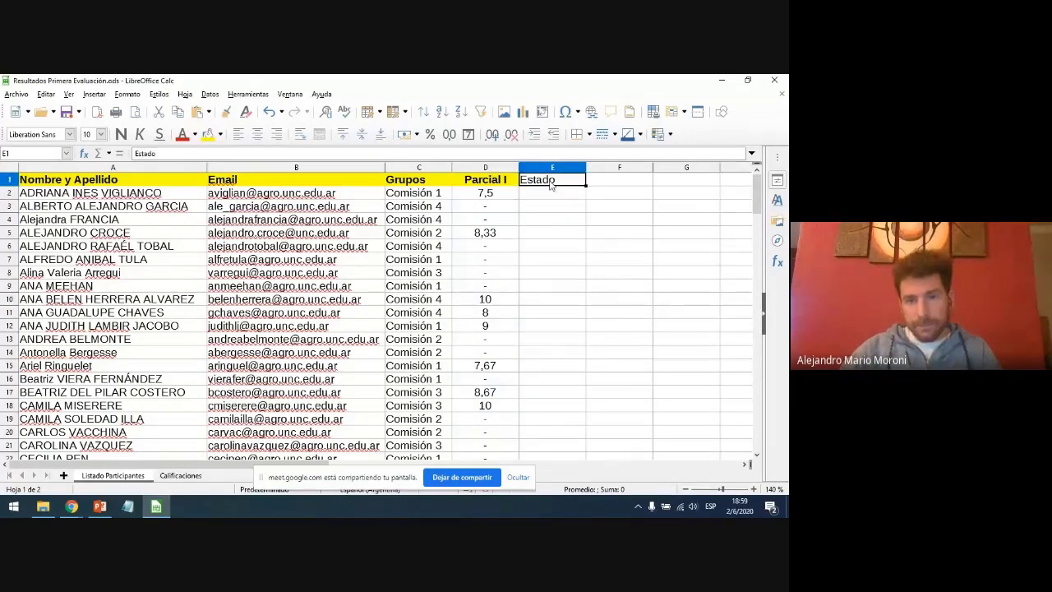
pyautogui.click(257, 134)
pyautogui.click(208, 134)
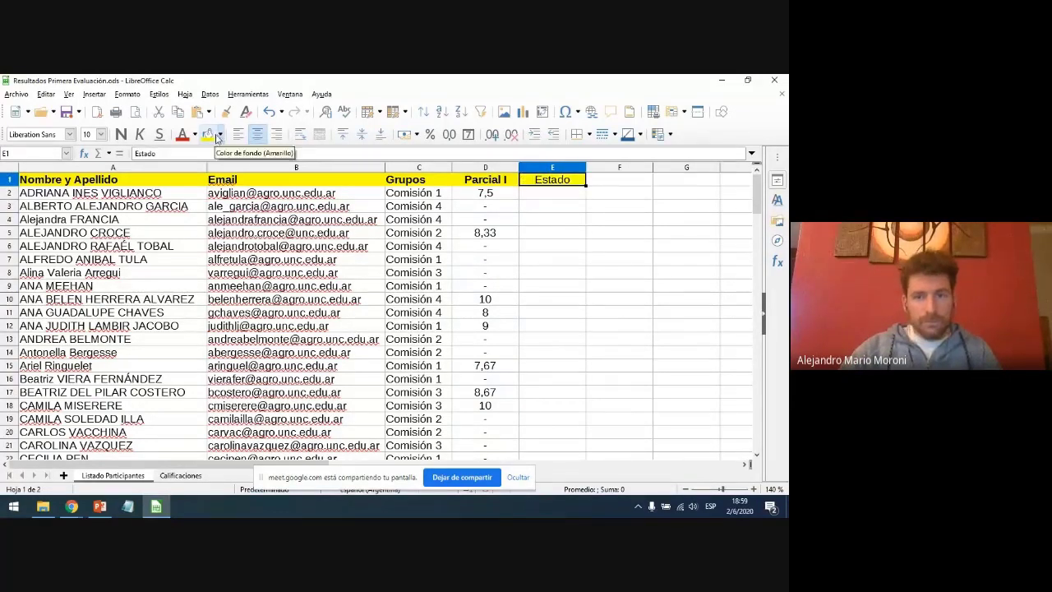
pyautogui.click(530, 232)
pyautogui.click(552, 180)
pyautogui.click(121, 134)
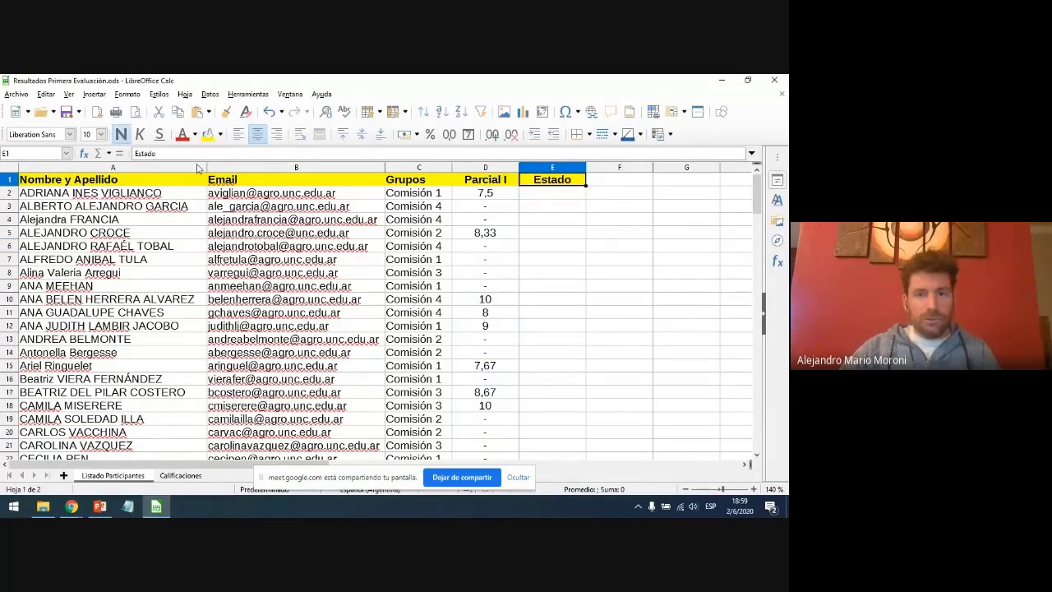
pyautogui.click(618, 258)
# Apply borders around every cell of the table range A1:E125
pyautogui.click(85, 183)
pyautogui.hotkey('ctrl', 'shift', 'Down')
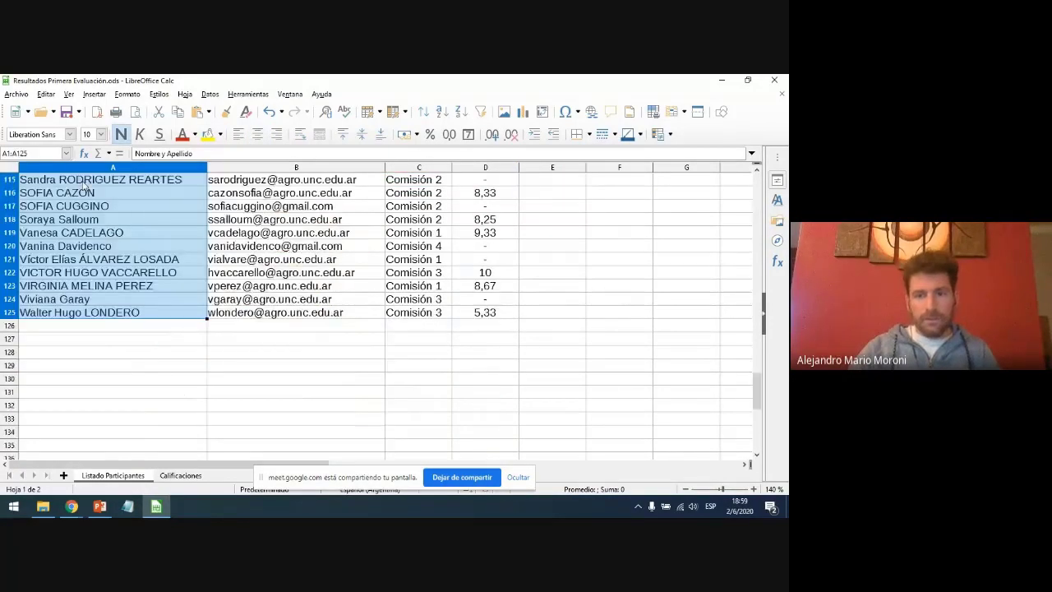
pyautogui.hotkey('shift', 'Right')
pyautogui.hotkey('shift', 'Right')
pyautogui.hotkey('shift', 'Right')
pyautogui.hotkey('shift', 'Right')
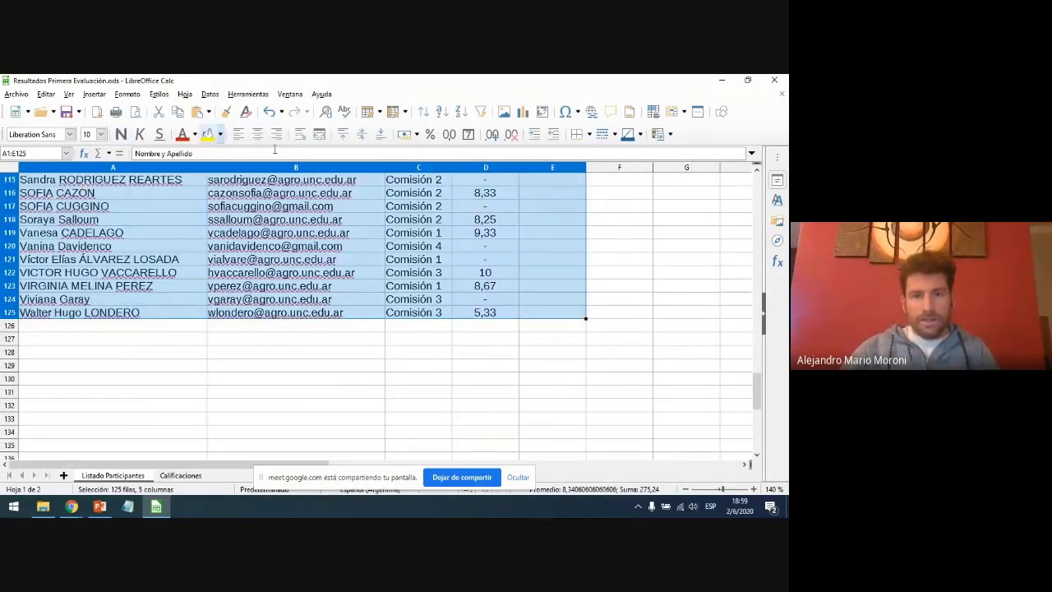
pyautogui.click(585, 134)
pyautogui.click(622, 197)
pyautogui.click(624, 226)
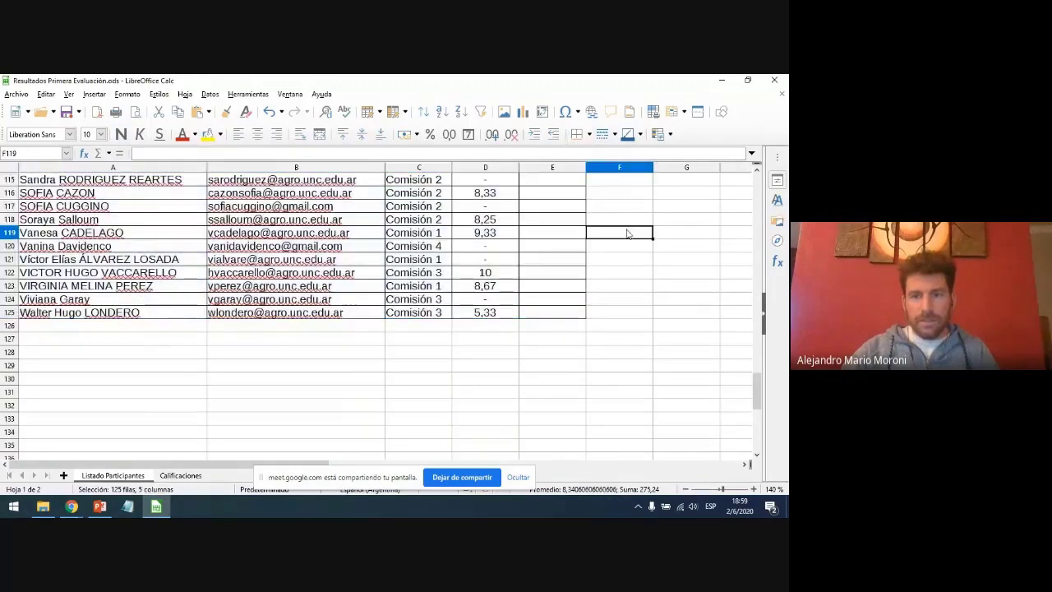
pyautogui.moveTo(757, 393); pyautogui.dragTo(714, 212)
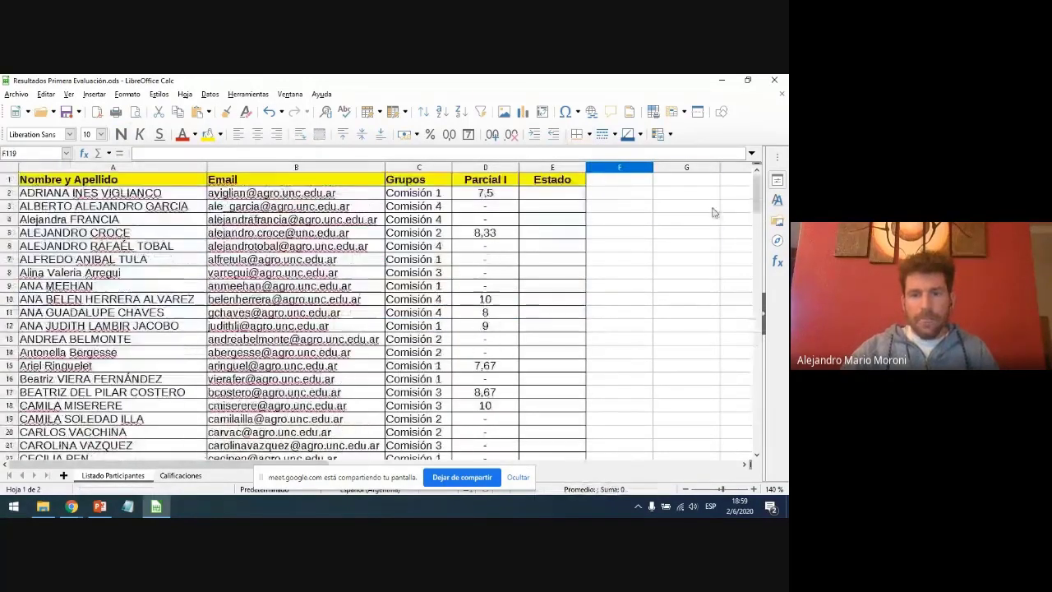
pyautogui.click(559, 200)
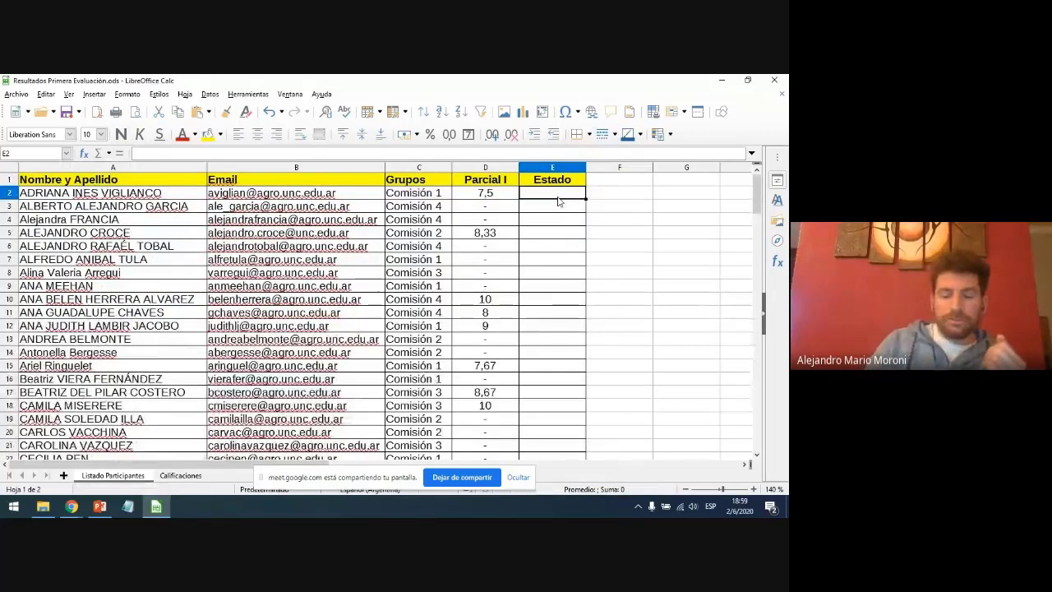
pyautogui.write('=')
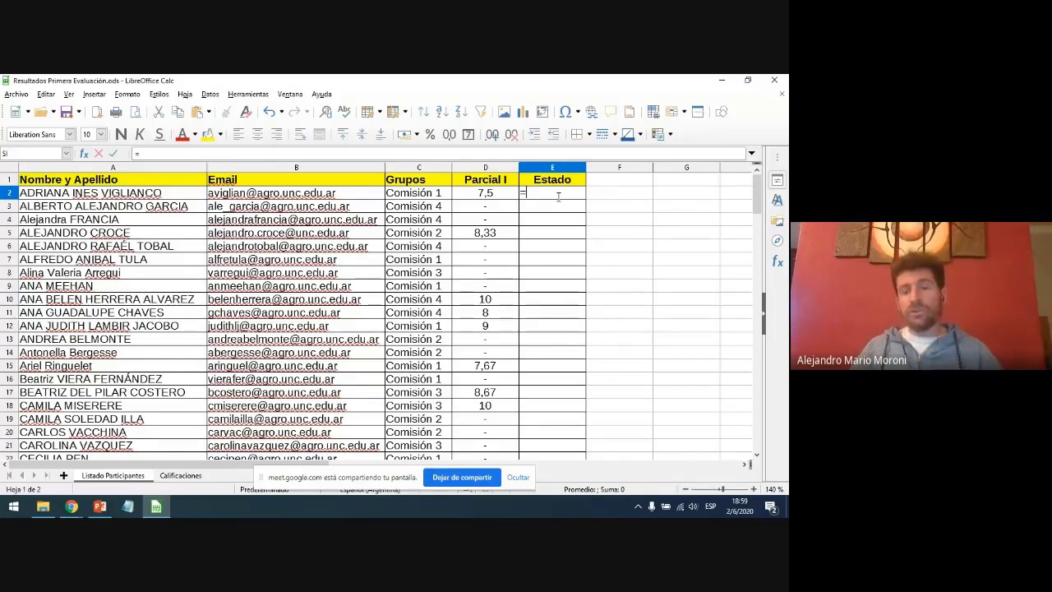
pyautogui.write('SI.CON')
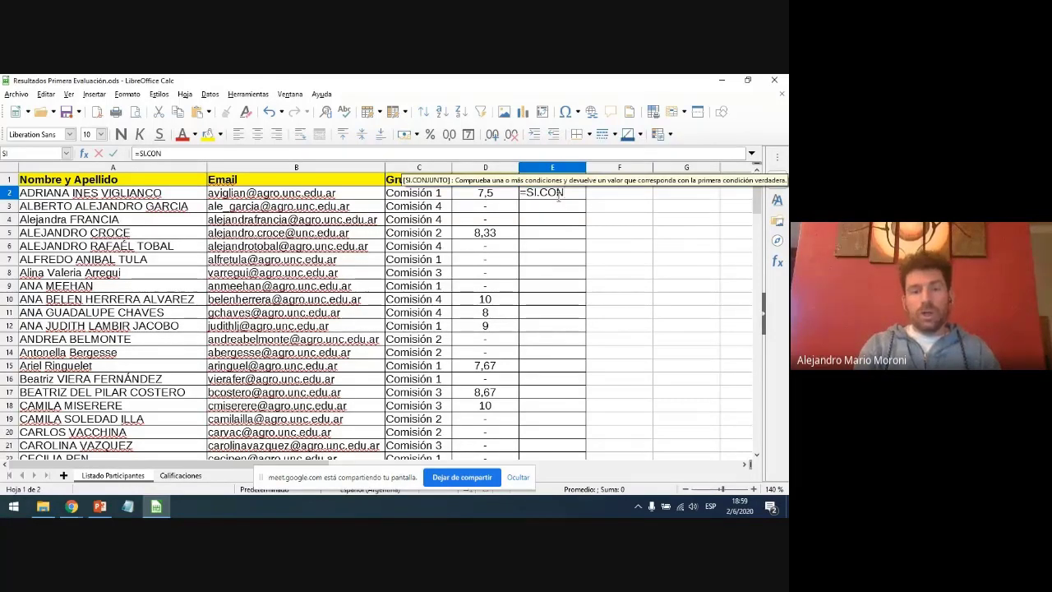
pyautogui.press('Return')
# Begin a SI.CONJUNTO formula in E2 that returns "Promoción" when D2>7
pyautogui.moveTo(557, 197)
pyautogui.mouseDown()
pyautogui.moveTo(560, 250)
pyautogui.moveTo(557, 198)
pyautogui.mouseUp()
pyautogui.write('=S')
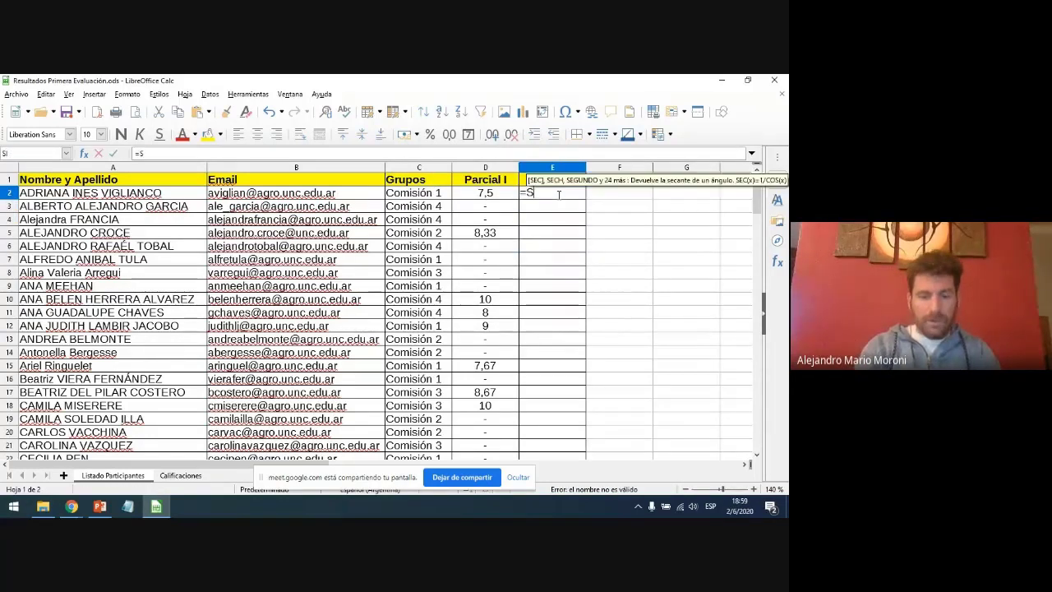
pyautogui.write('I.CONJUNTO')
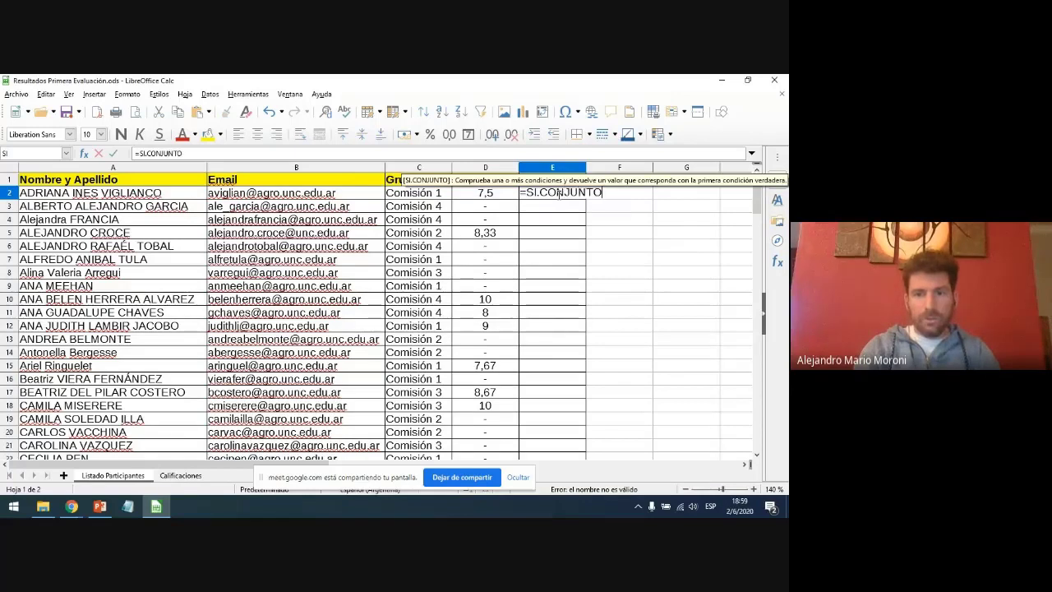
pyautogui.write('(')
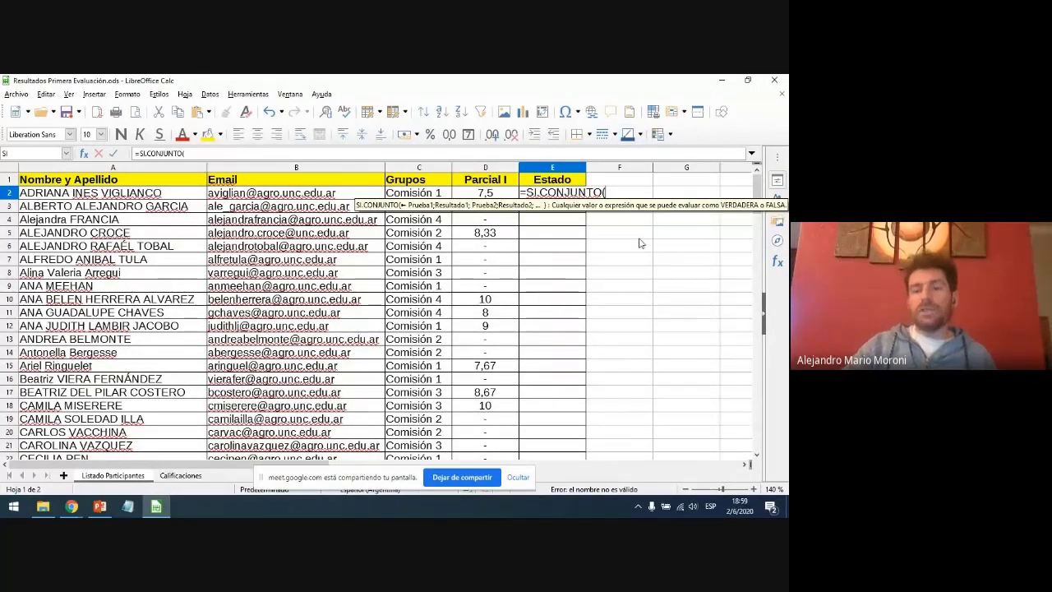
pyautogui.click(495, 196)
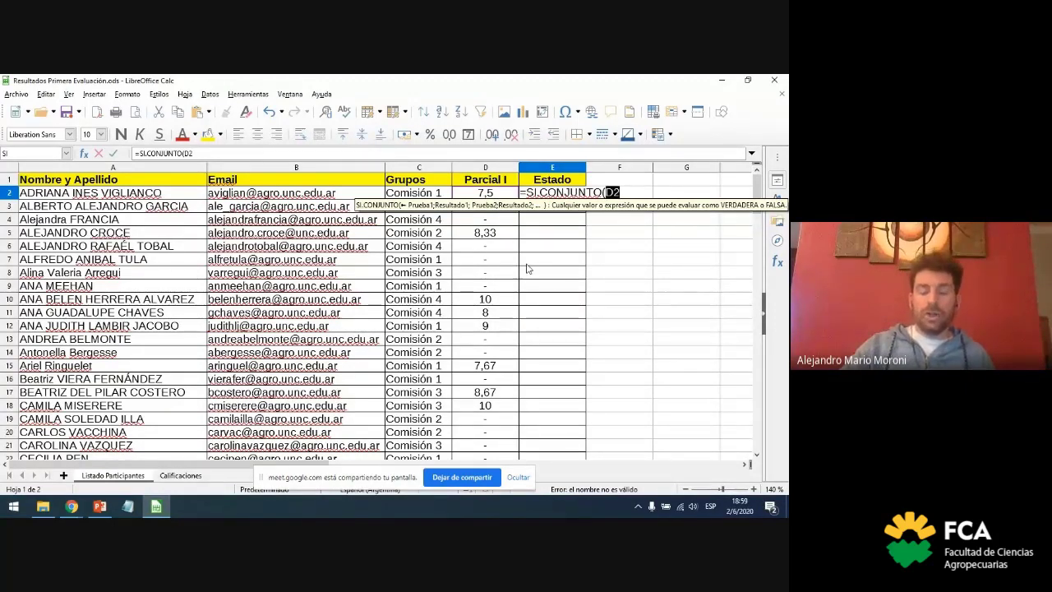
pyautogui.write('>')
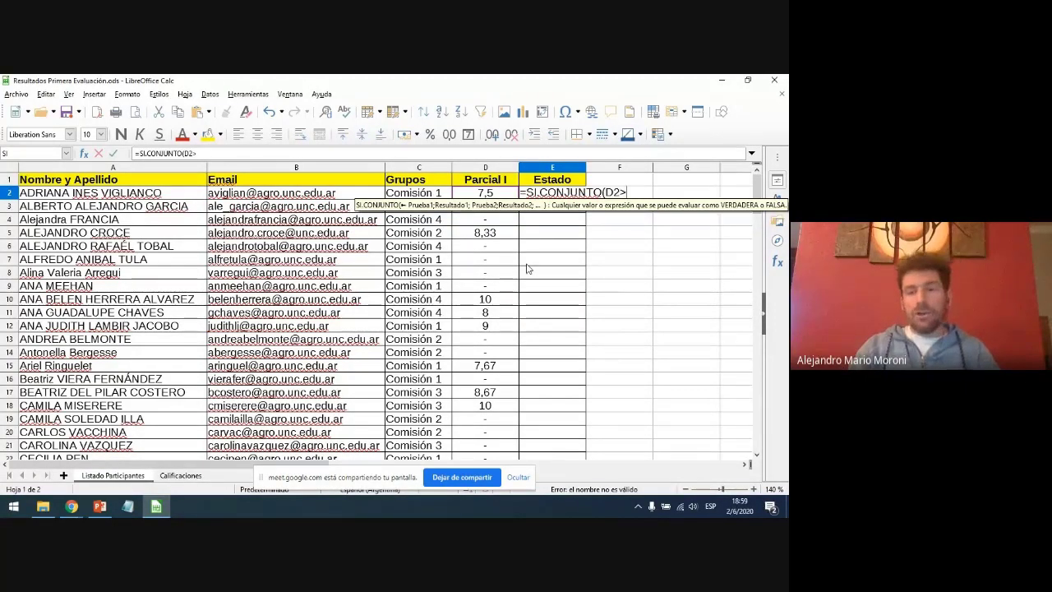
pyautogui.write('7;')
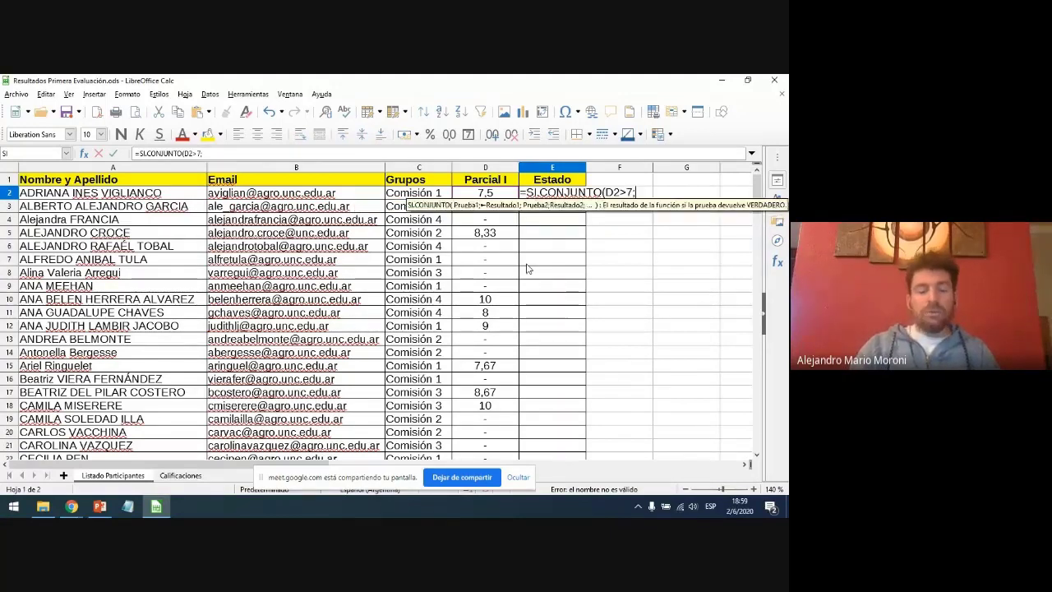
pyautogui.write('"Promociónm1')
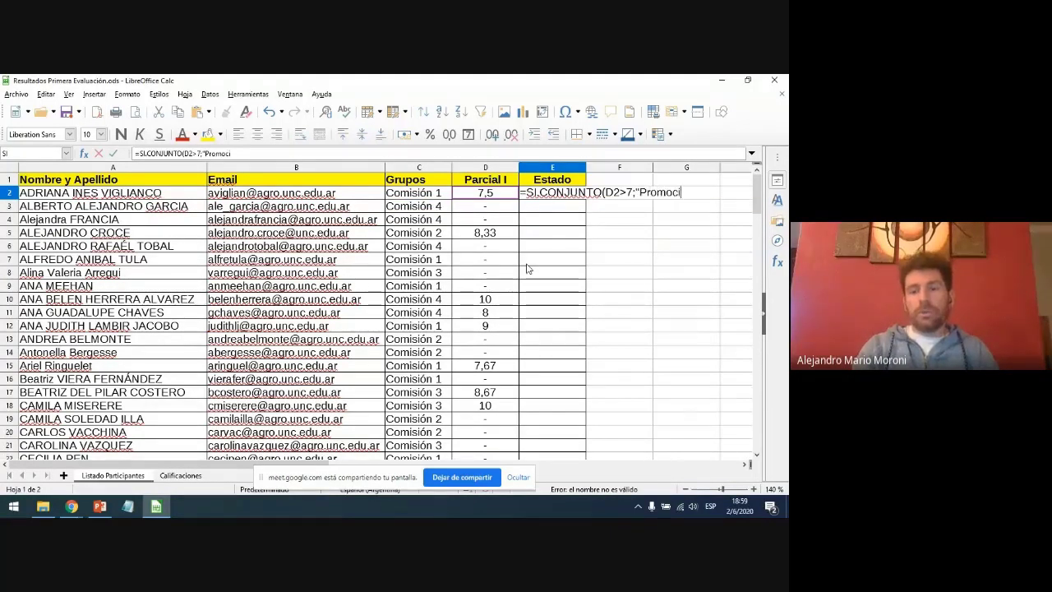
pyautogui.press('BackSpace')
pyautogui.write('"')
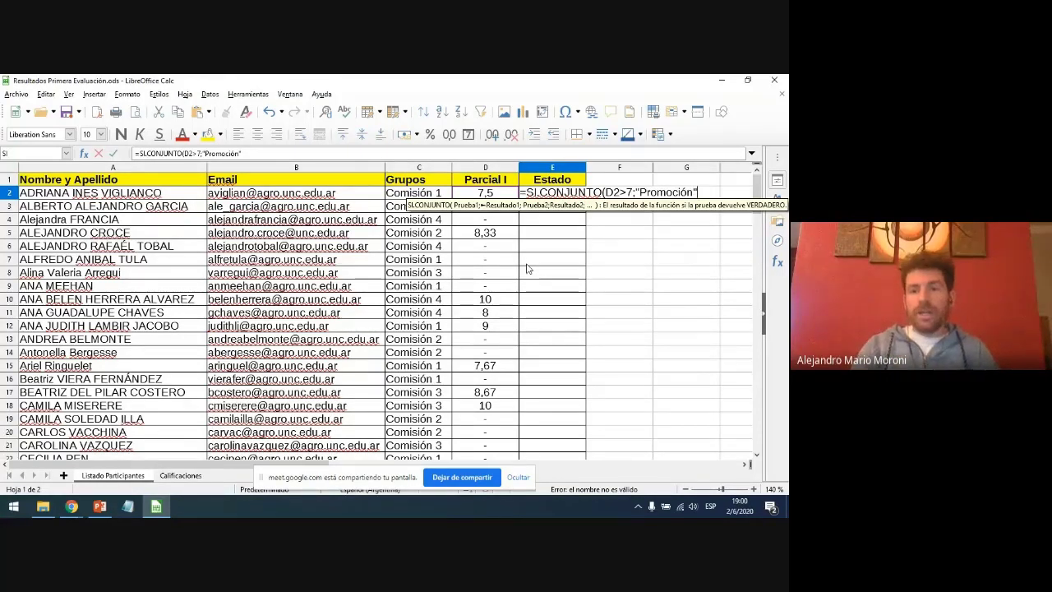
# Start the formula's second test in E2 with a Y function whose first condition is D2>4
pyautogui.write(';Y')
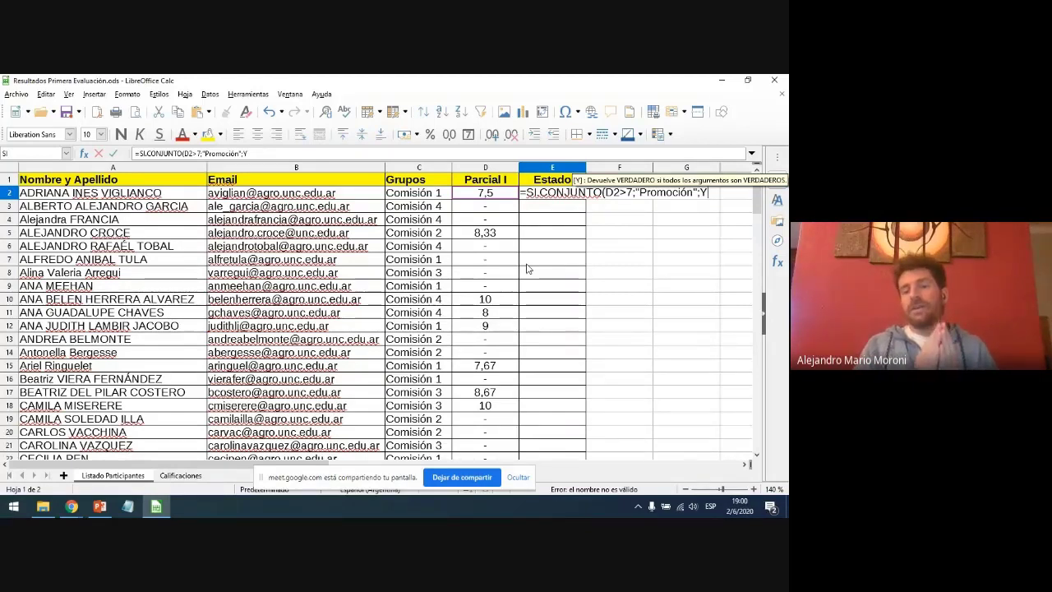
pyautogui.write('(')
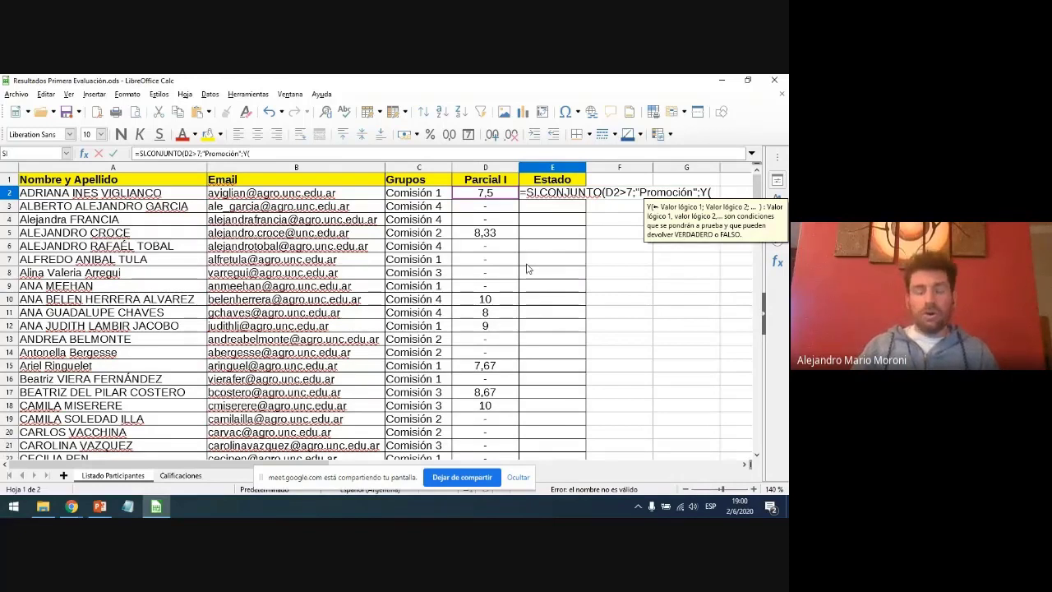
pyautogui.click(501, 195)
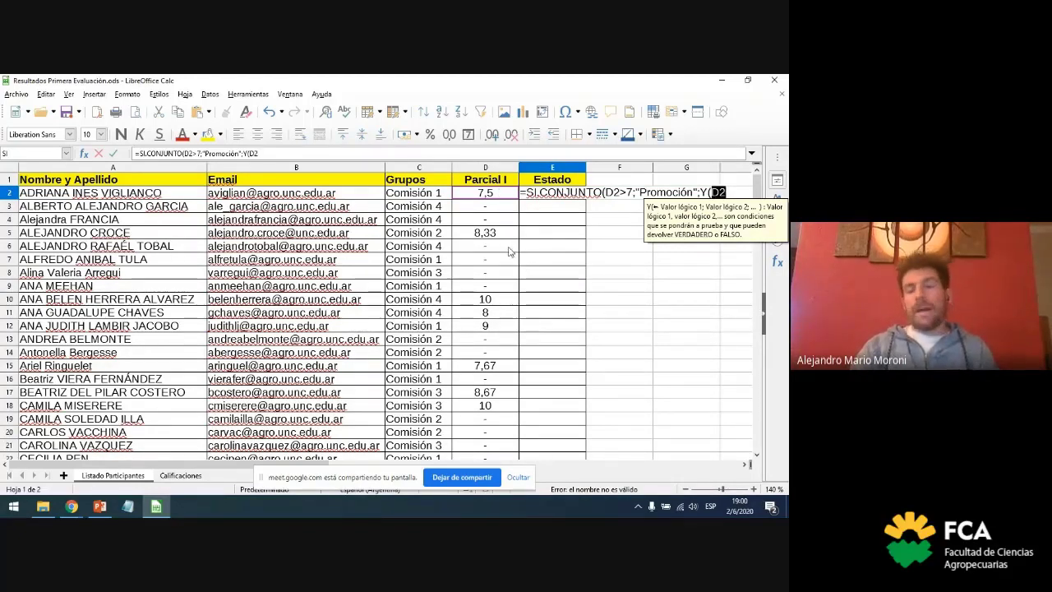
pyautogui.write('>4')
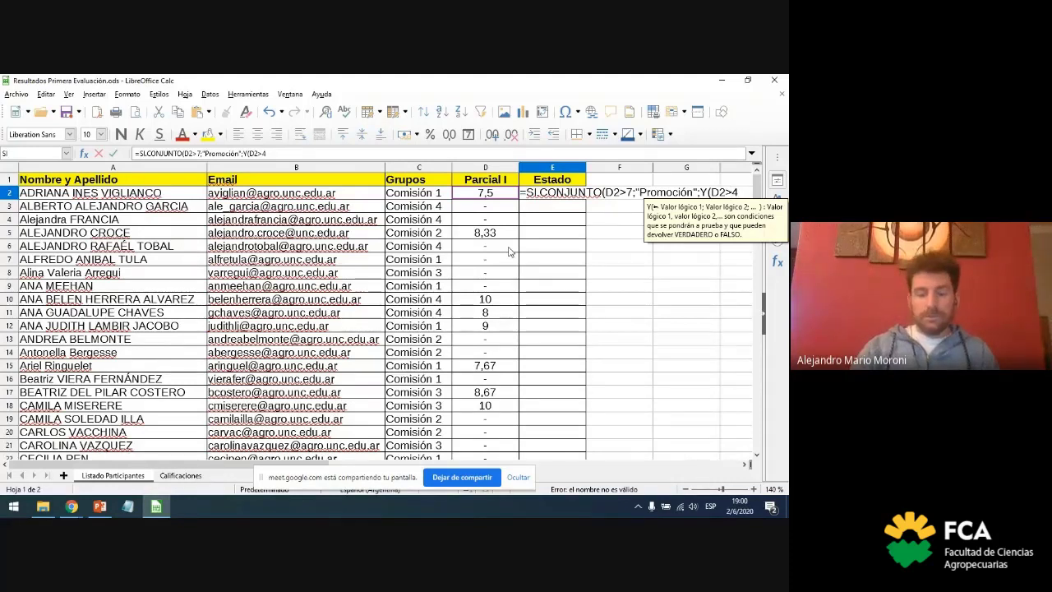
pyautogui.write(';')
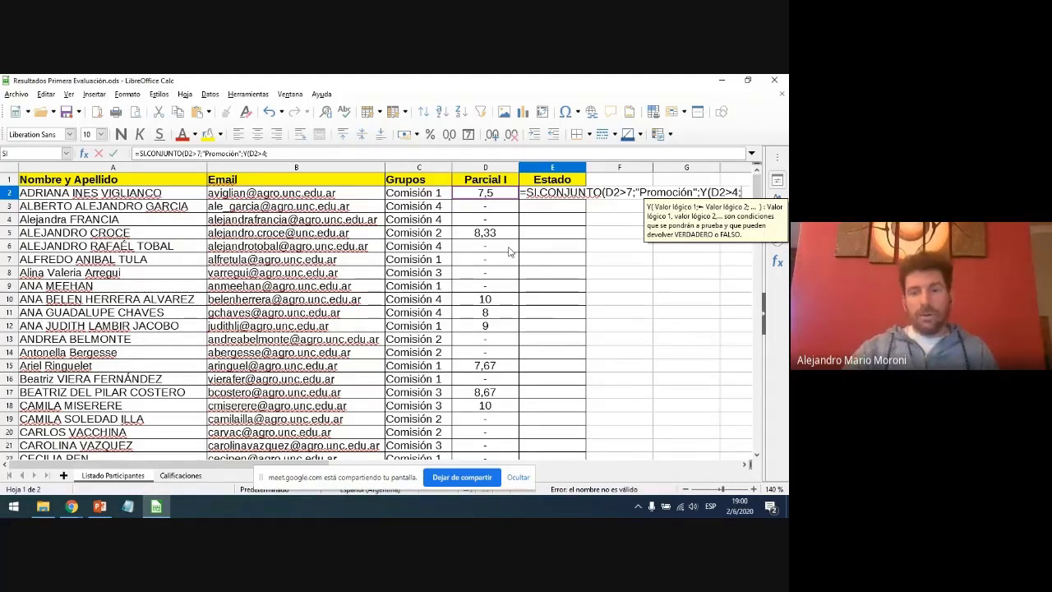
# Complete the Y test in the E2 formula with the condition D2<7 and have it return "Regular"
pyautogui.click(510, 196)
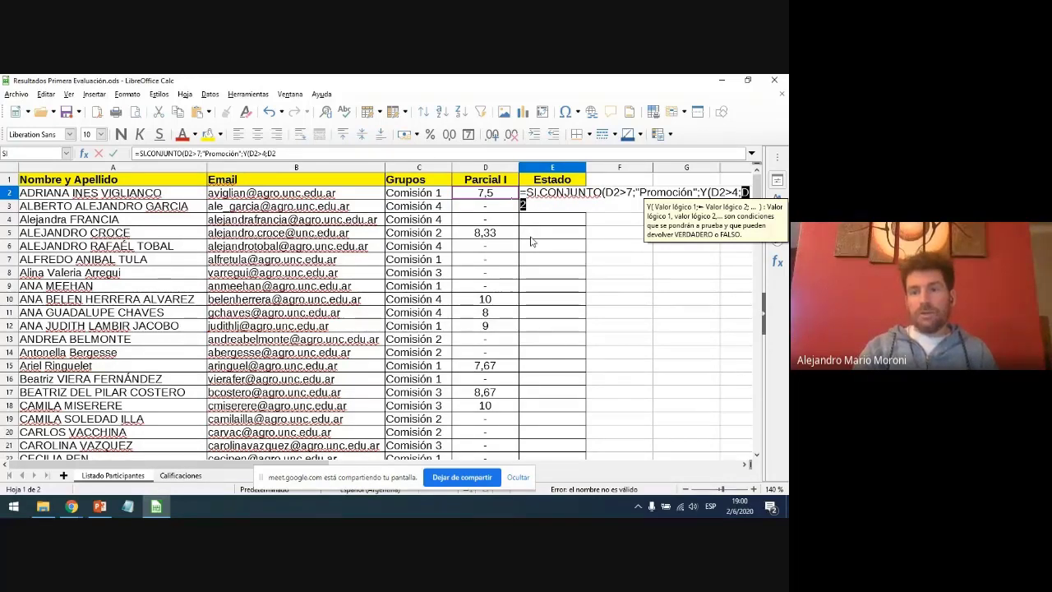
pyautogui.write('>')
pyautogui.press('BackSpace')
pyautogui.press('BackSpace')
pyautogui.press('BackSpace')
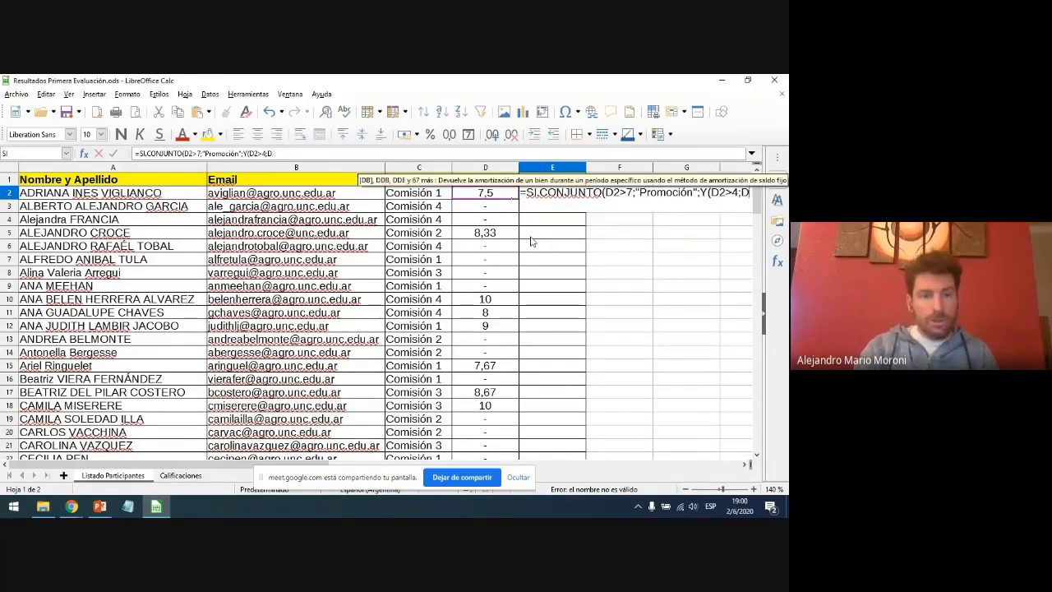
pyautogui.click(483, 193)
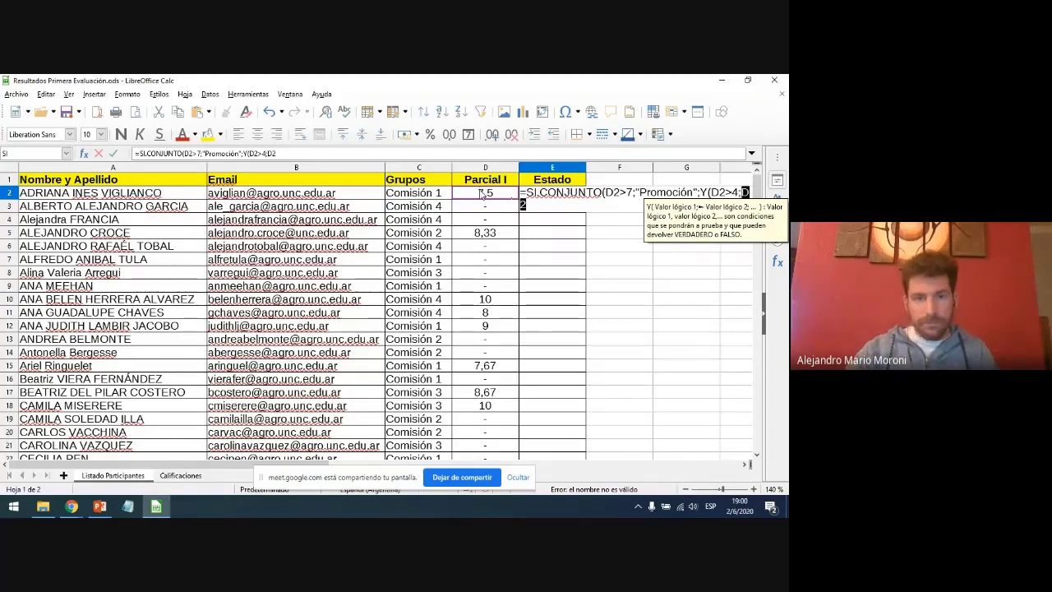
pyautogui.write('<')
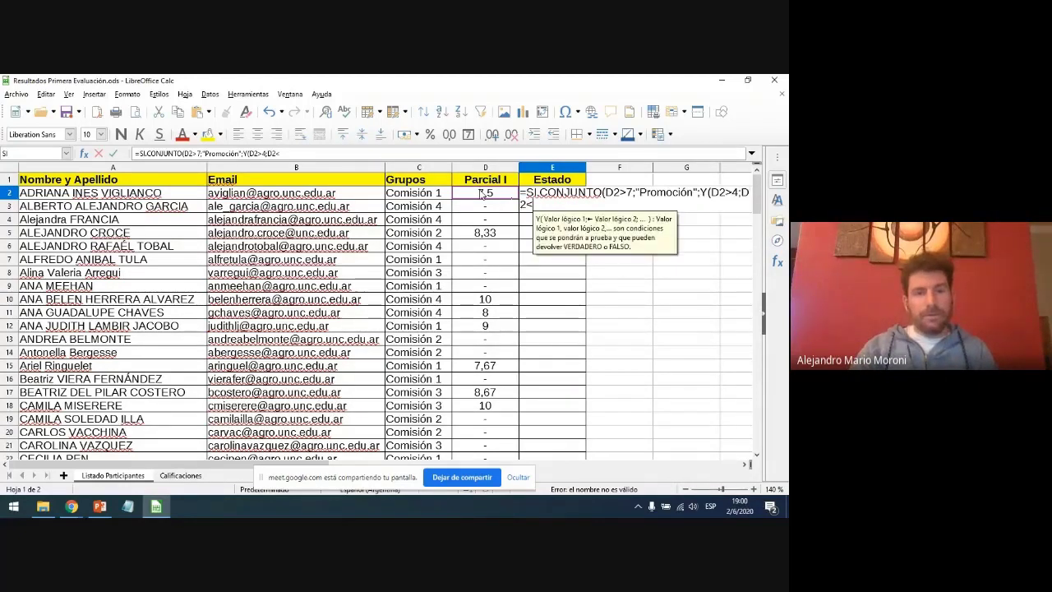
pyautogui.write('7')
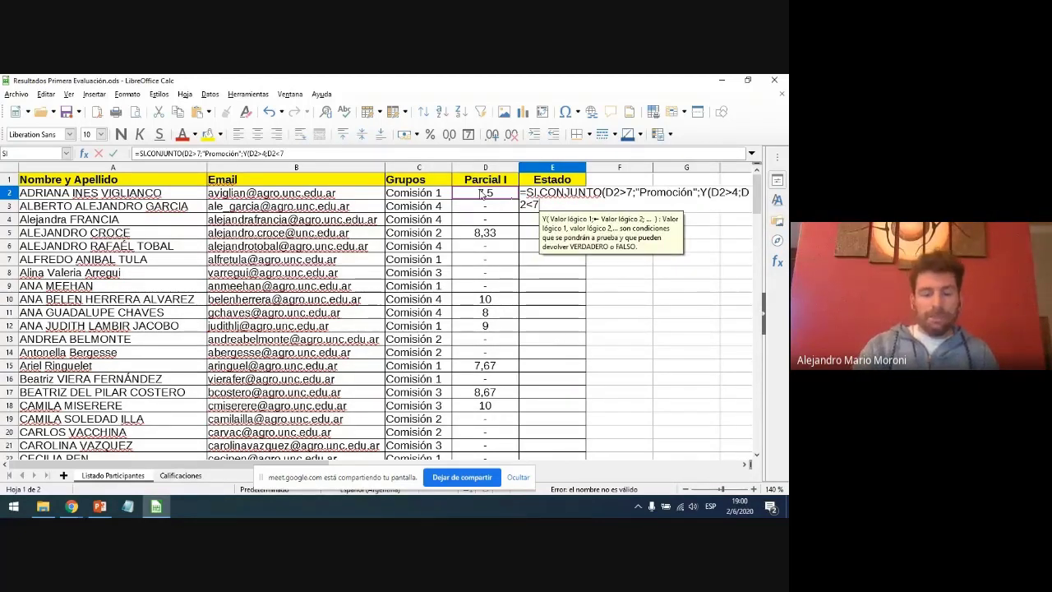
pyautogui.write(');')
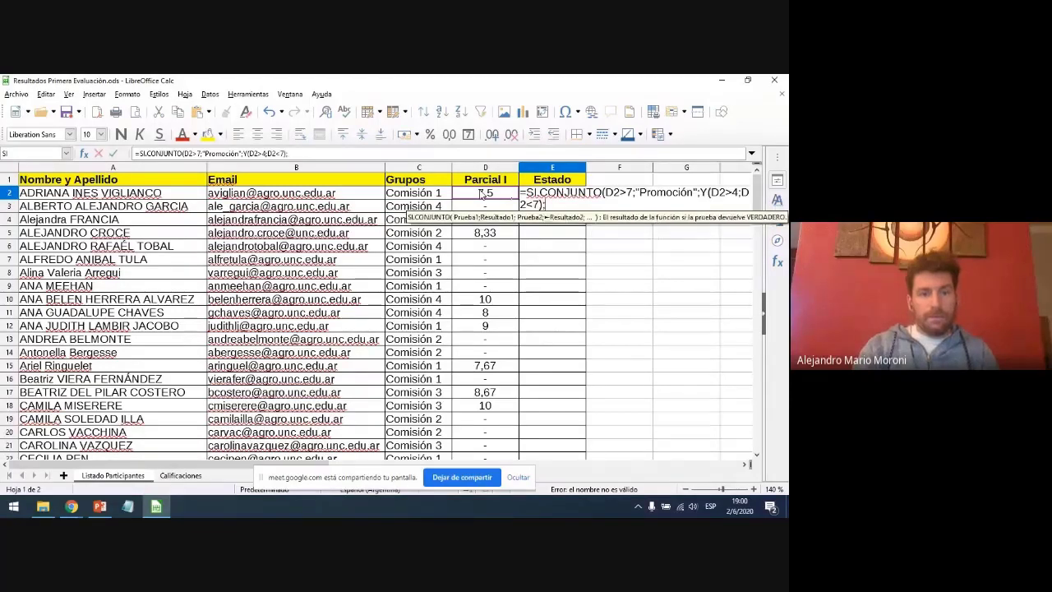
pyautogui.write('"Regular"')
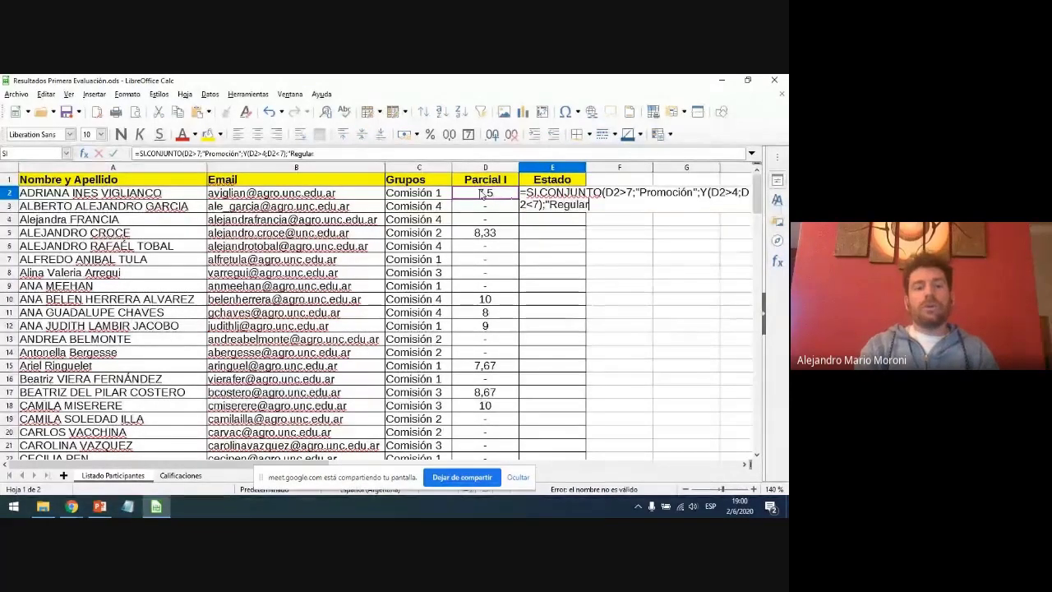
pyautogui.write(';')
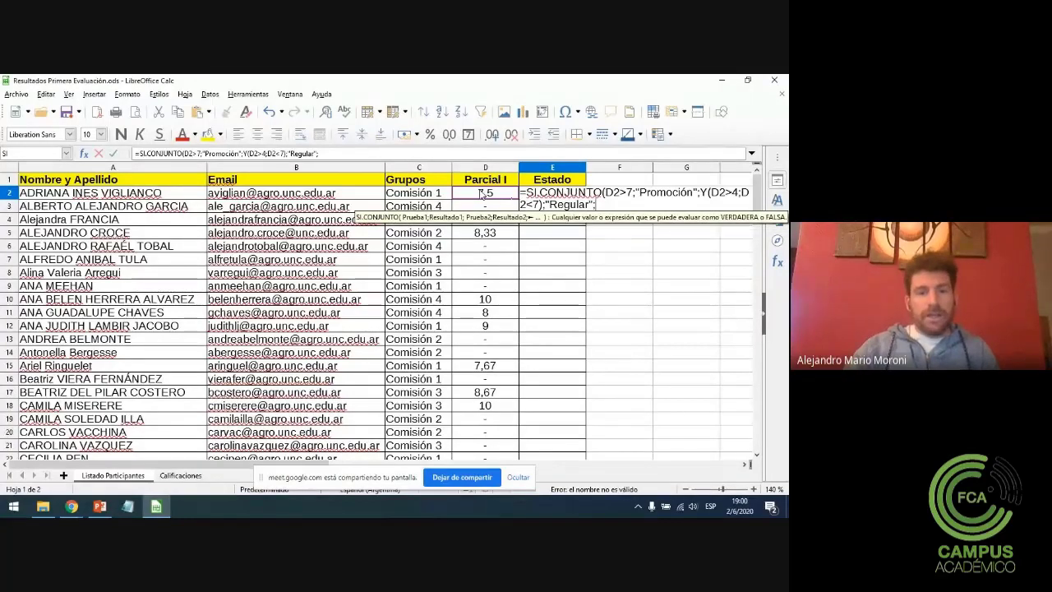
pyautogui.click(485, 193)
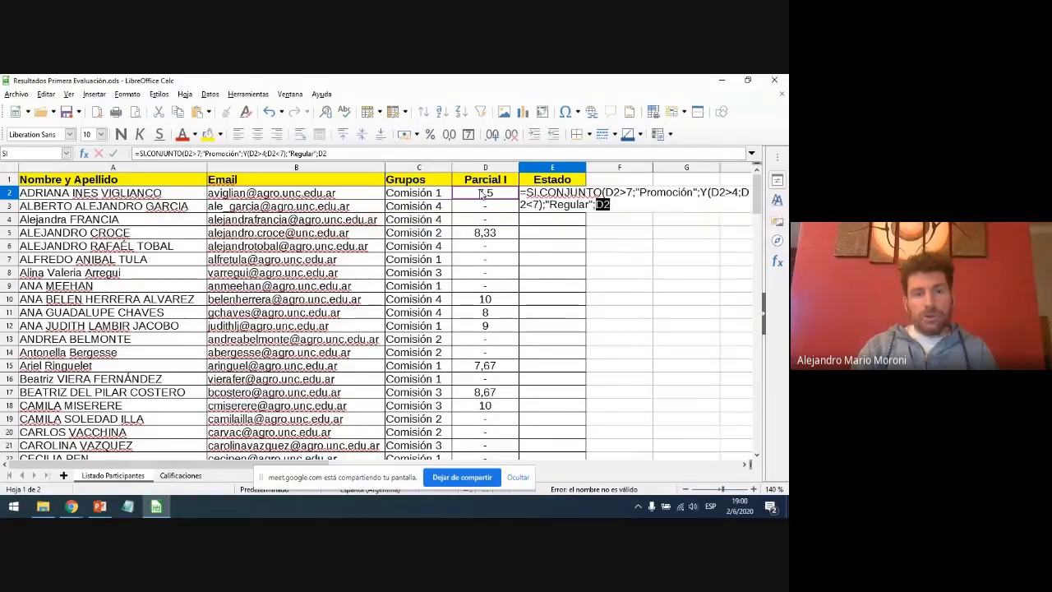
pyautogui.write('>0')
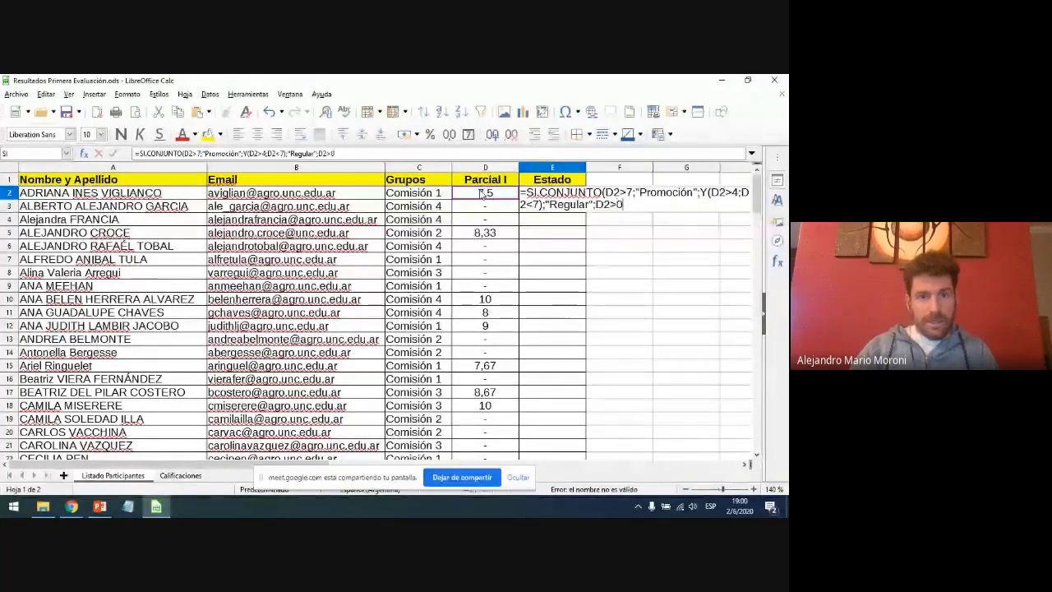
pyautogui.write(';')
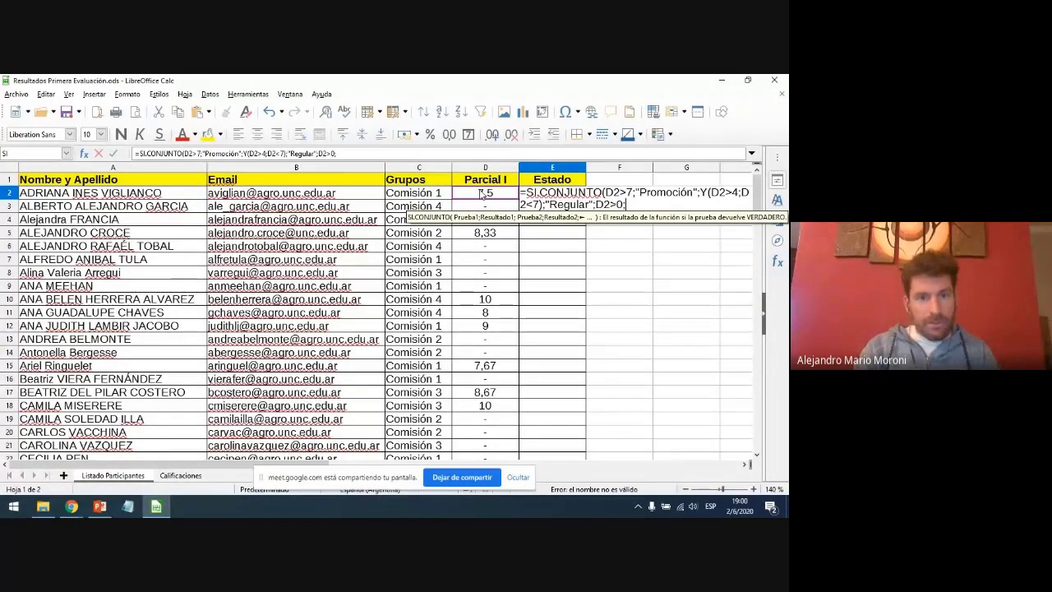
pyautogui.press('BackSpace')
pyautogui.press('BackSpace')
pyautogui.press('BackSpace')
pyautogui.press('BackSpace')
pyautogui.press('BackSpace')
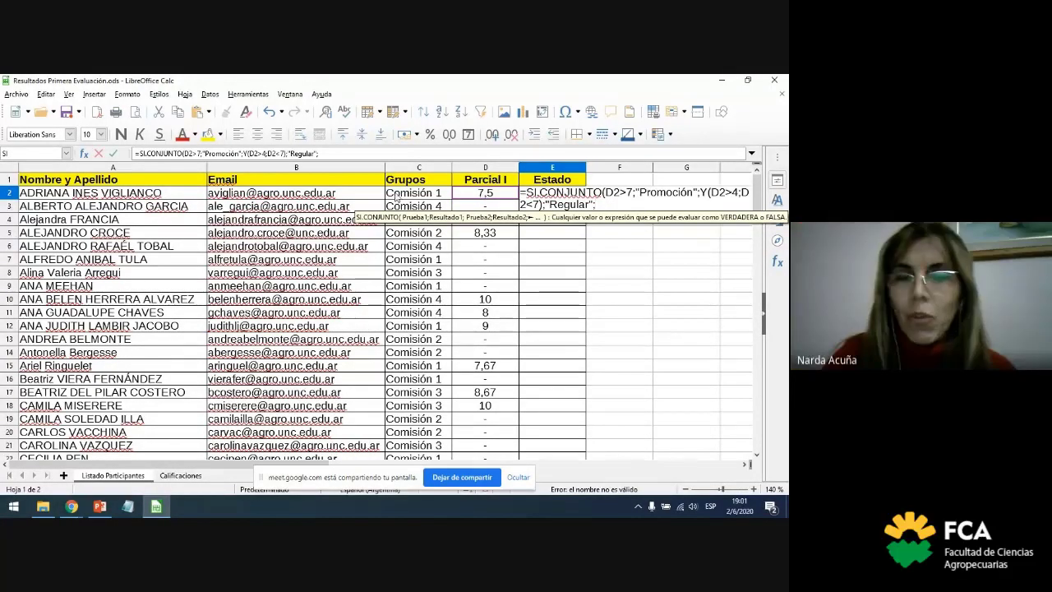
# Make the lower limits in the E2 formula inclusive, using D2>=7 for "Promoción" and D2>=4 for "Regular"
pyautogui.click(262, 154)
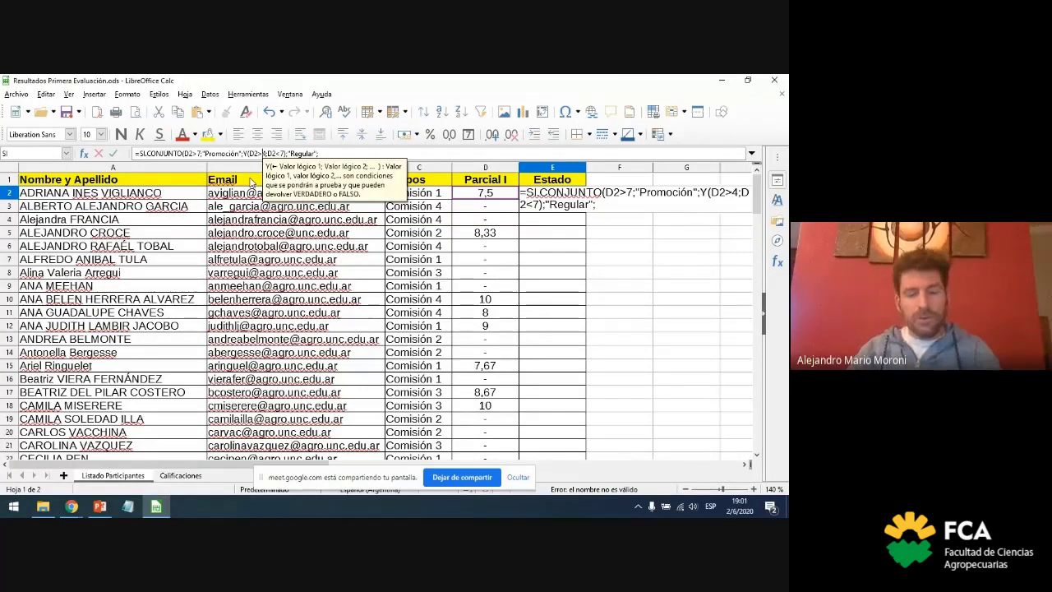
pyautogui.write('=')
pyautogui.press('Right')
pyautogui.press('Right')
pyautogui.write('=')
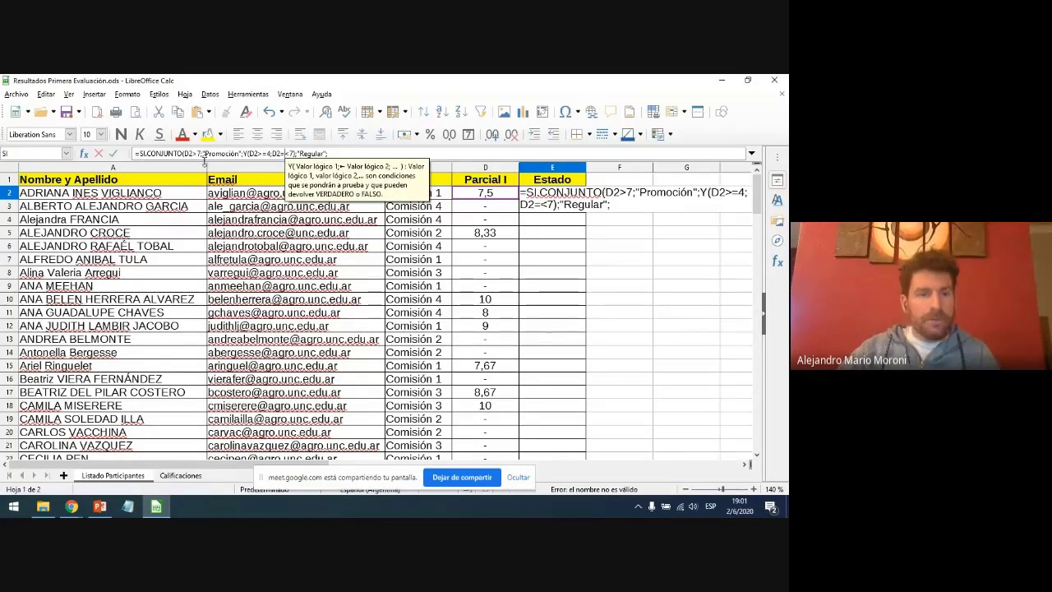
pyautogui.click(196, 153)
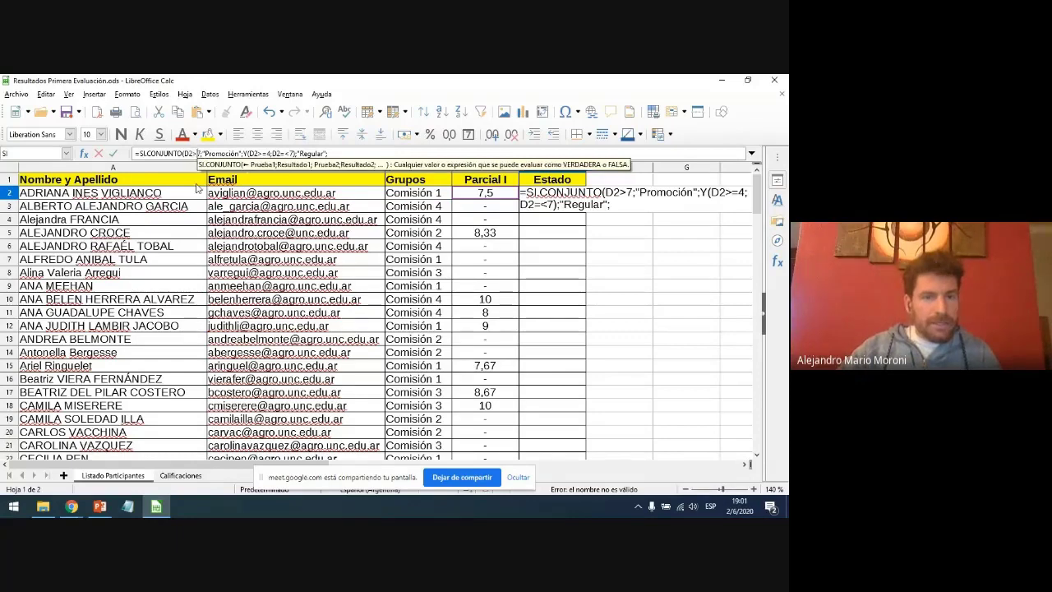
pyautogui.write('=')
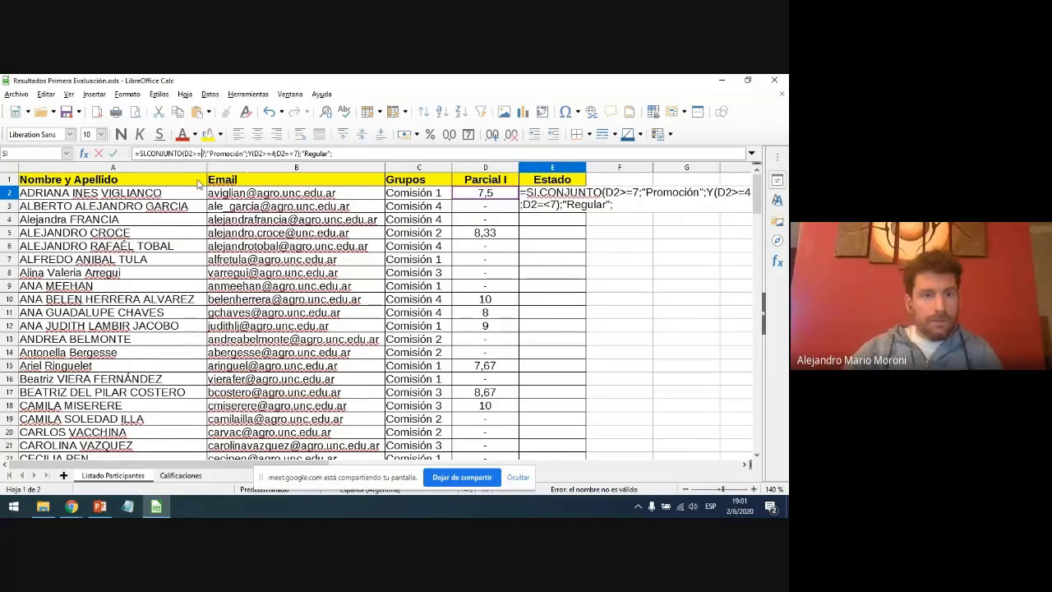
pyautogui.click(290, 153)
pyautogui.press('BackSpace')
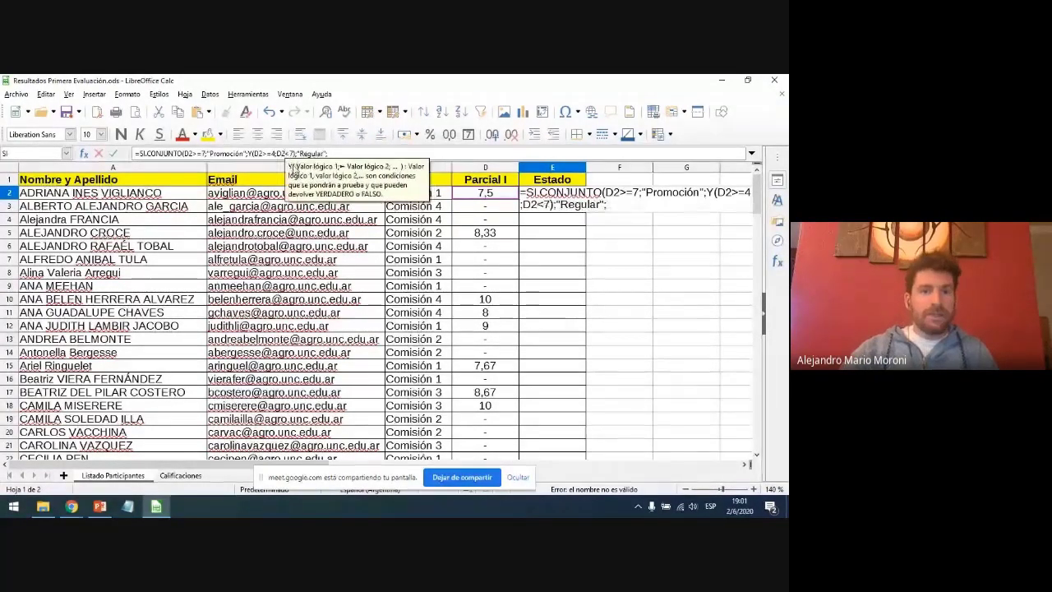
# Add a third test to the end of the E2 formula that returns "Reprobado" when D2<4
pyautogui.press('End')
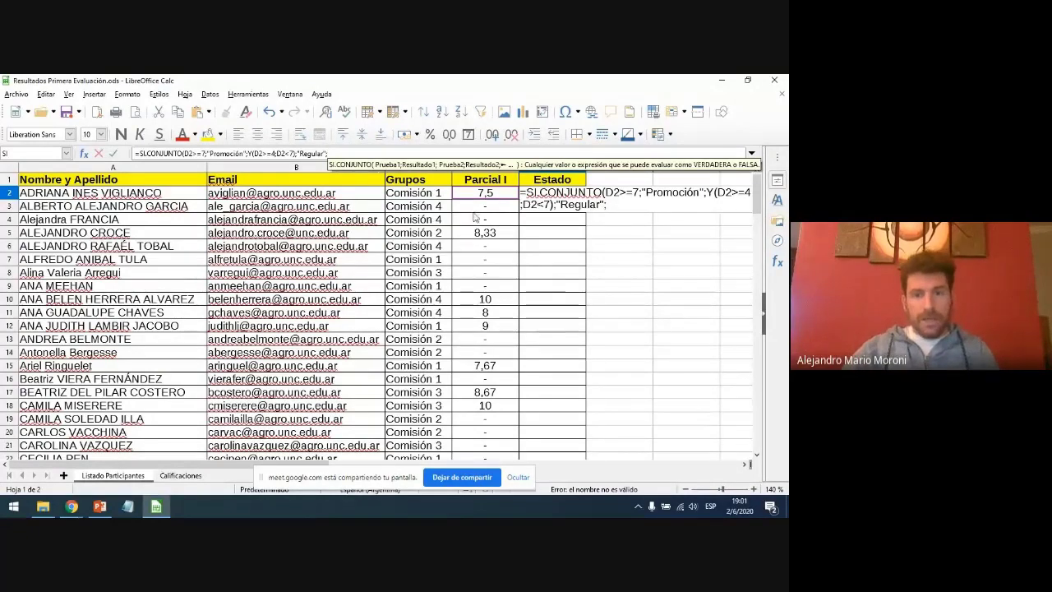
pyautogui.click(492, 195)
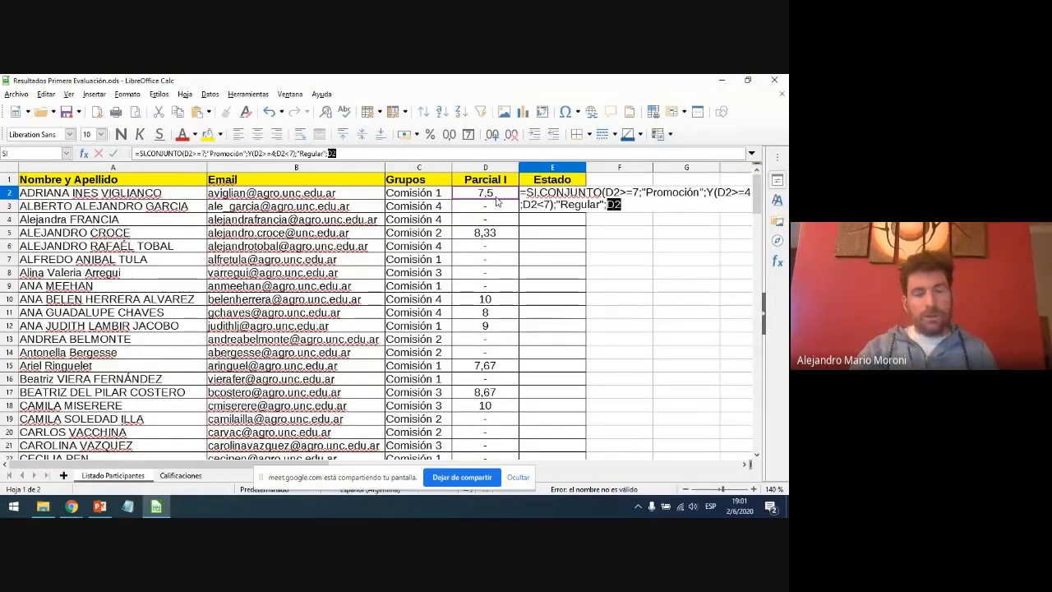
pyautogui.write('<')
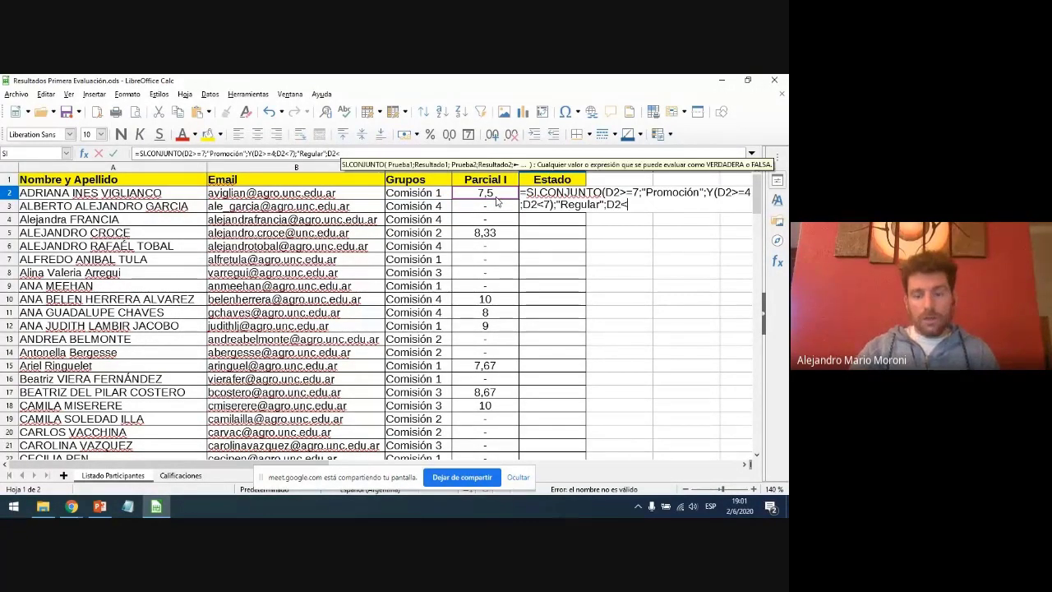
pyautogui.write('4;"')
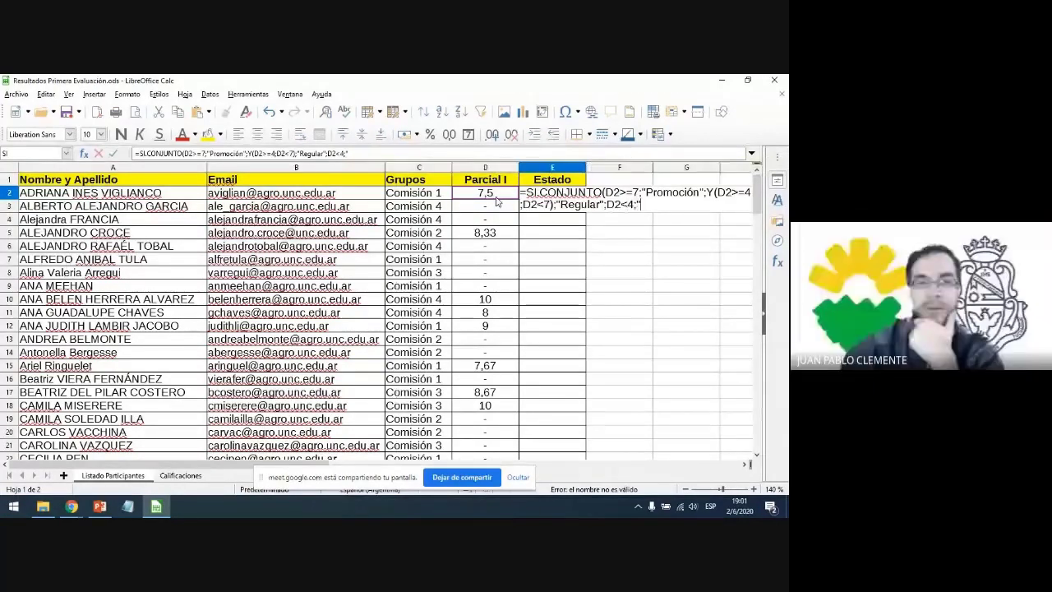
pyautogui.write('R')
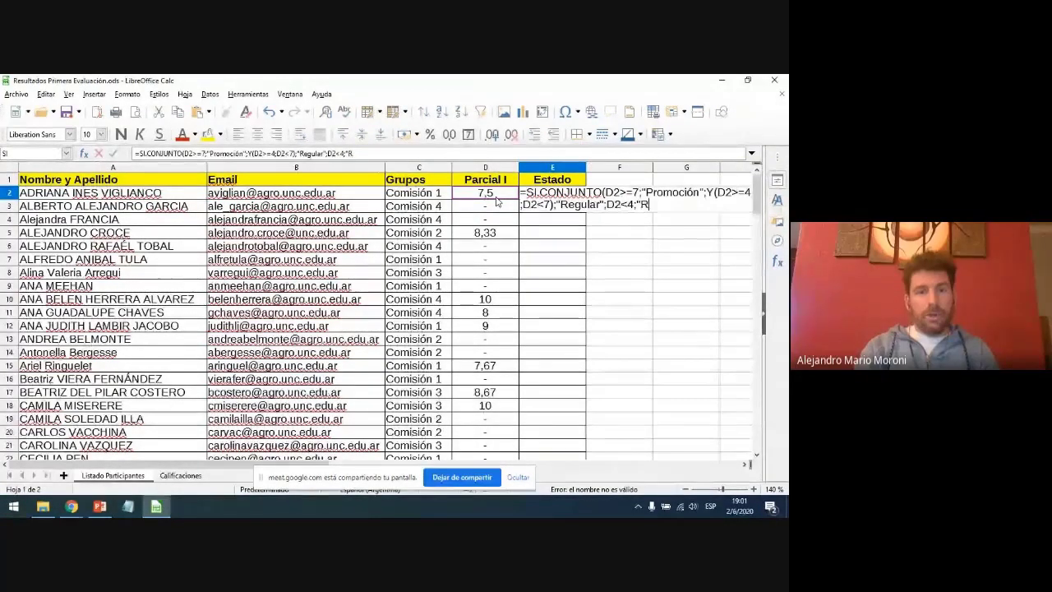
pyautogui.write('eprobado";')
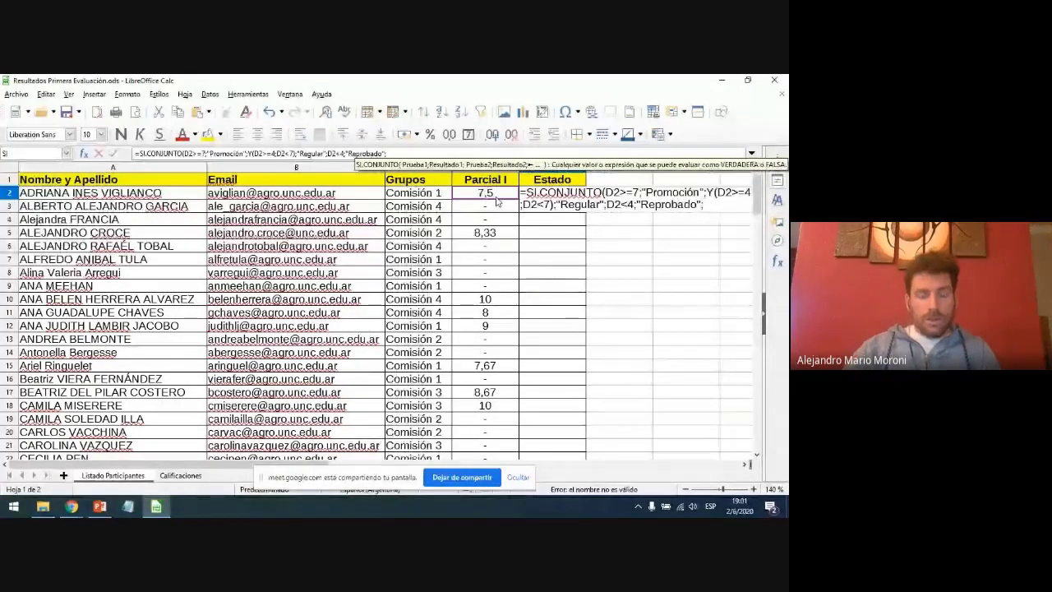
# Finish the E2 formula with a last test that returns "Ausente" when D2="-", and enter it
pyautogui.write('D2')
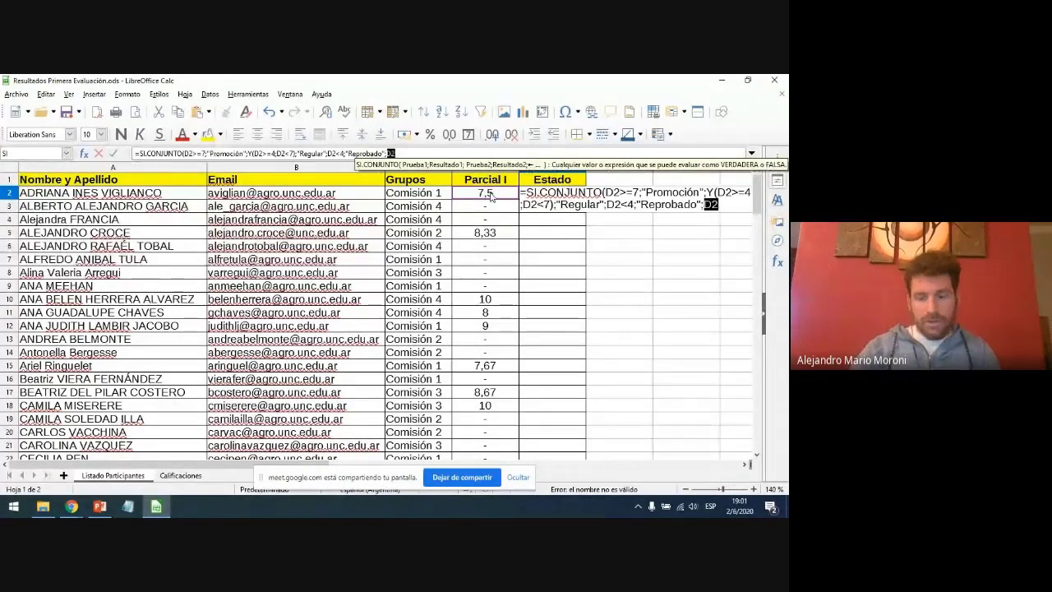
pyautogui.write('="-')
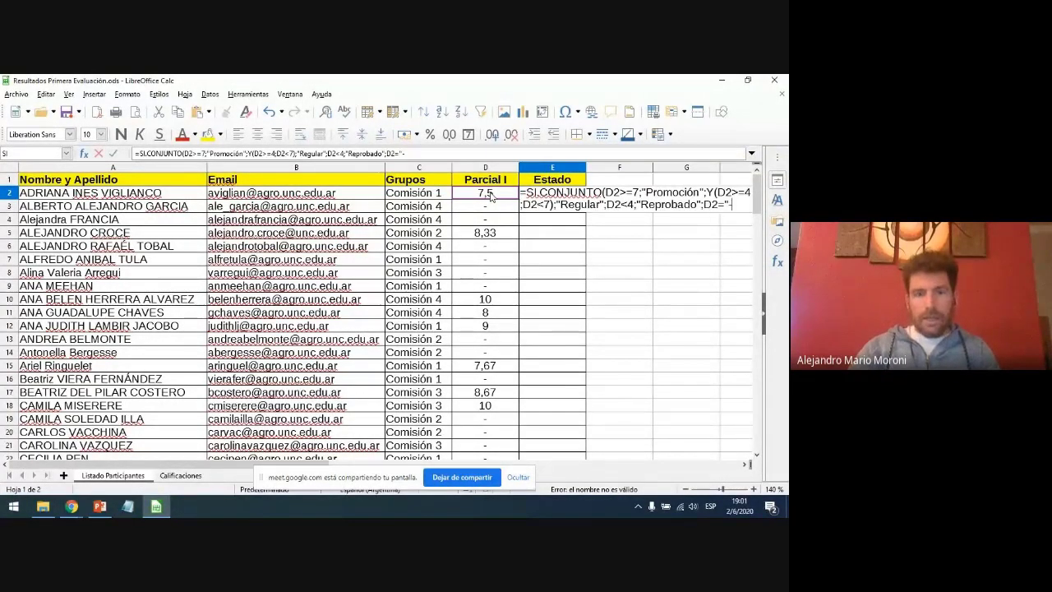
pyautogui.write('";')
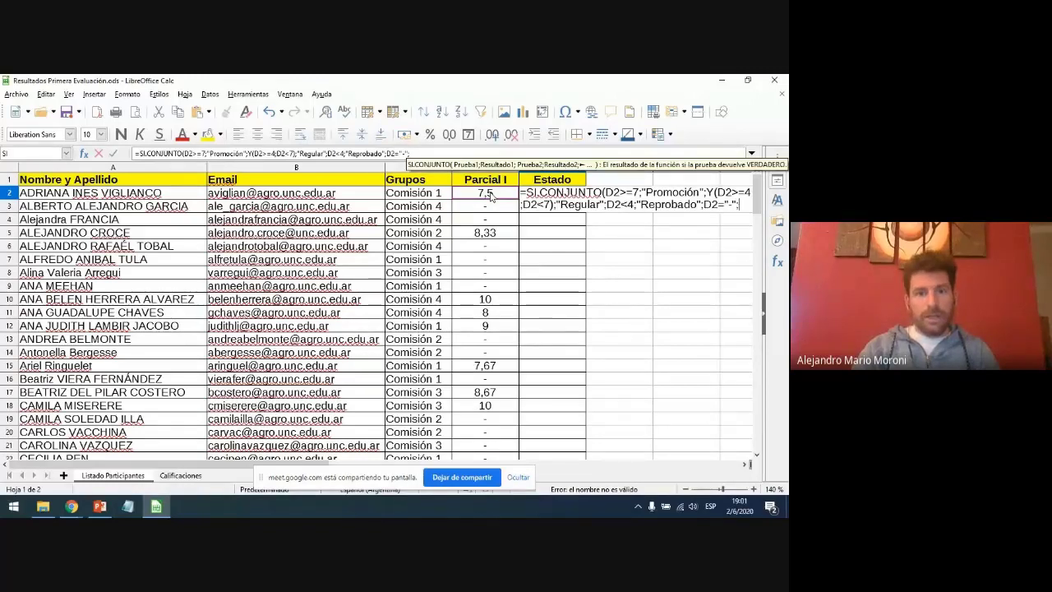
pyautogui.write('"Ausente")')
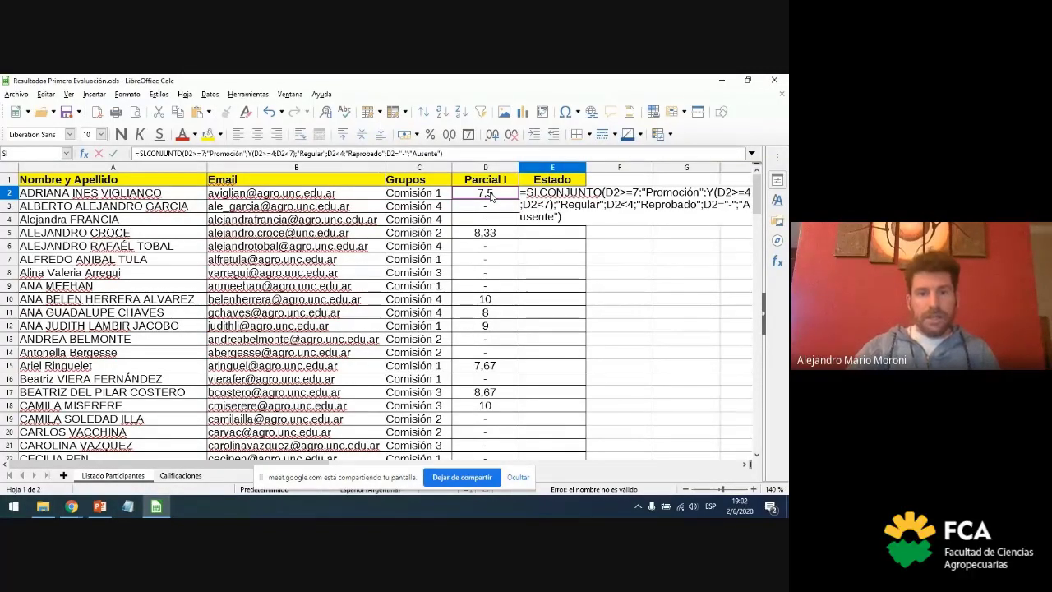
pyautogui.press('Return')
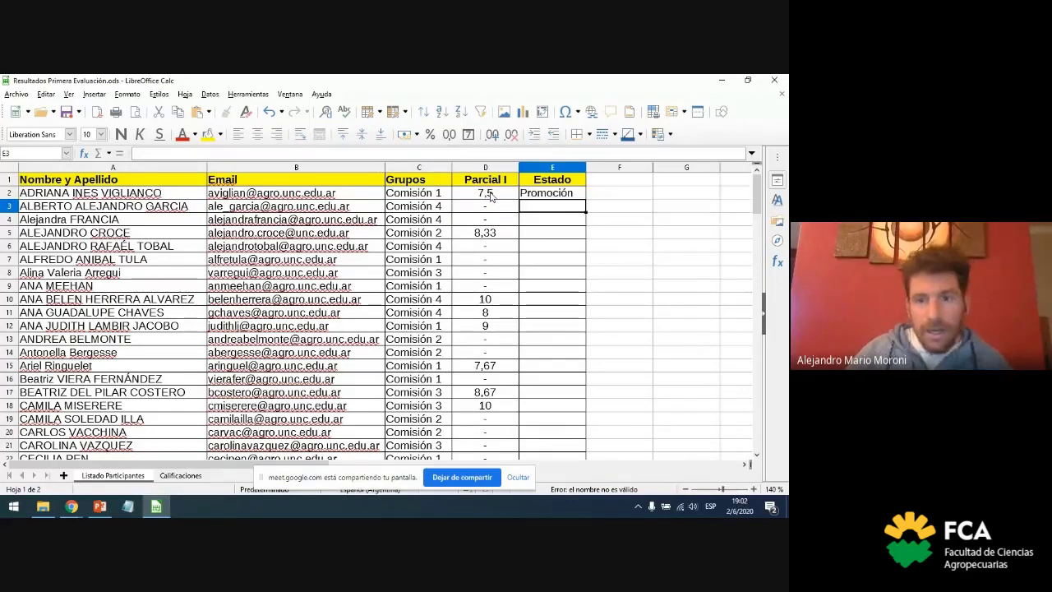
# Fill the Estado formula from E2 down the column through E125
pyautogui.click(540, 194)
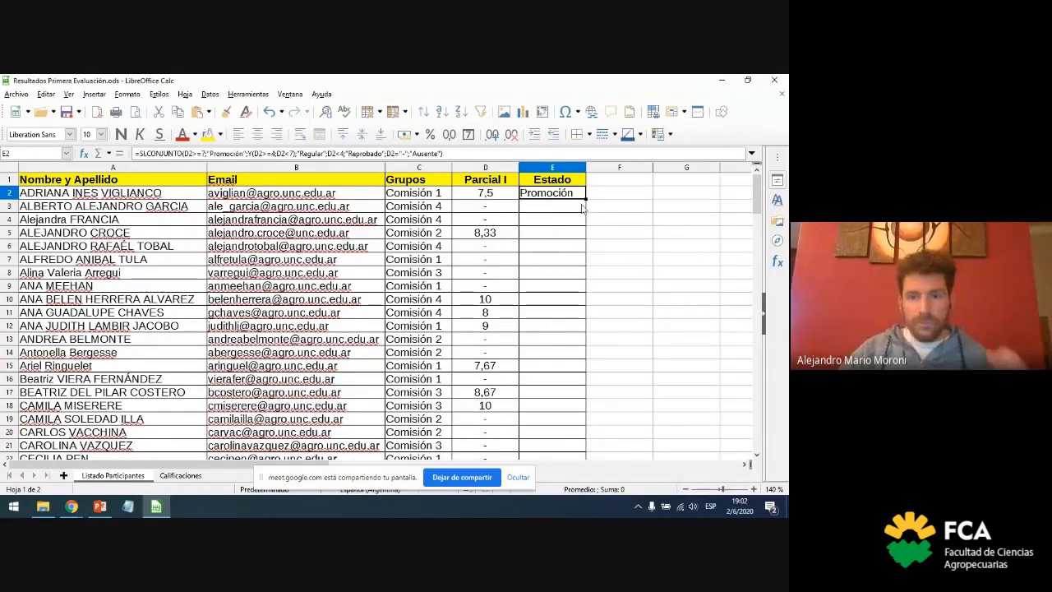
pyautogui.doubleClick(585, 198)
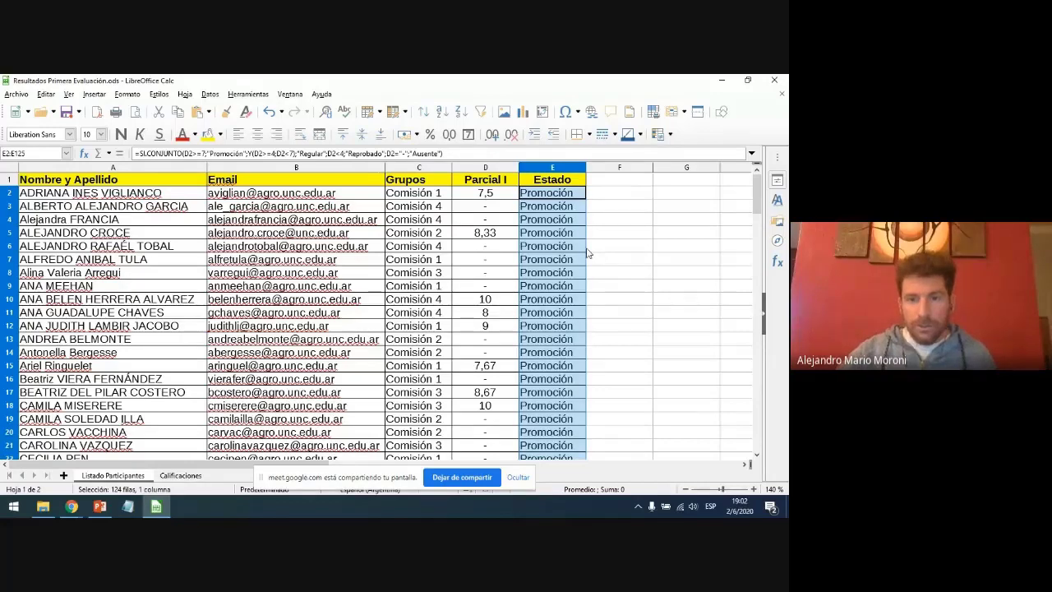
# Clear every test and result from the SI.CONJUNTO formula in E2, keeping only the function name and its opening parenthesis
pyautogui.click(574, 197)
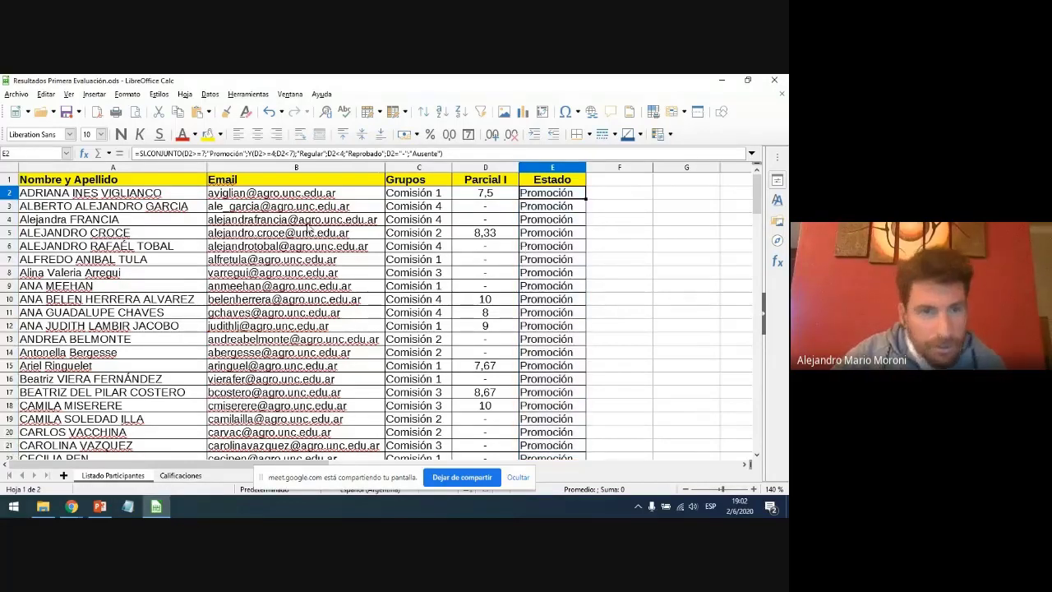
pyautogui.click(183, 153)
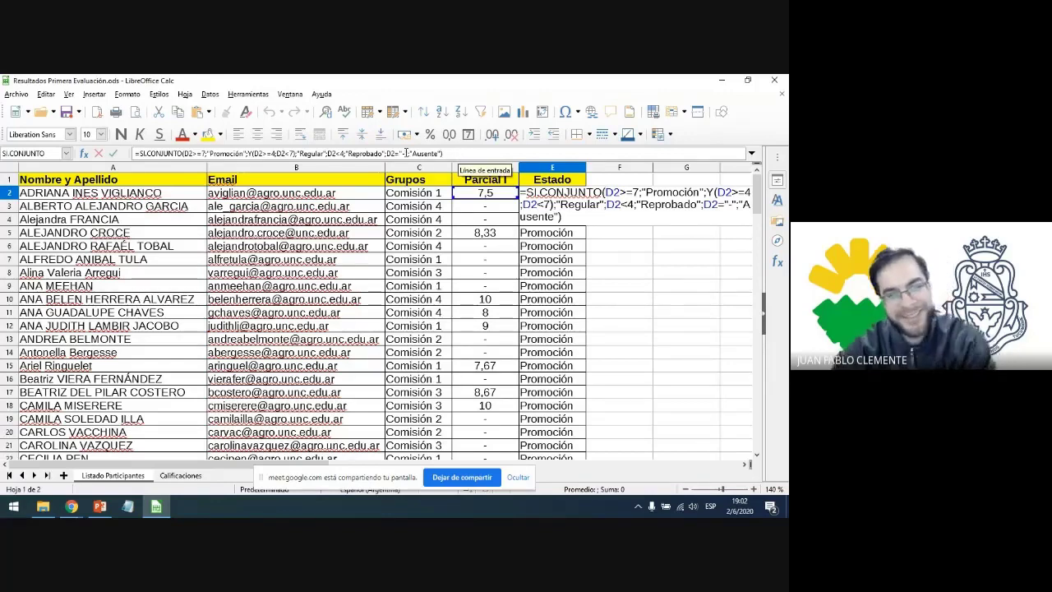
pyautogui.press('Return')
pyautogui.click(551, 183)
pyautogui.click(550, 195)
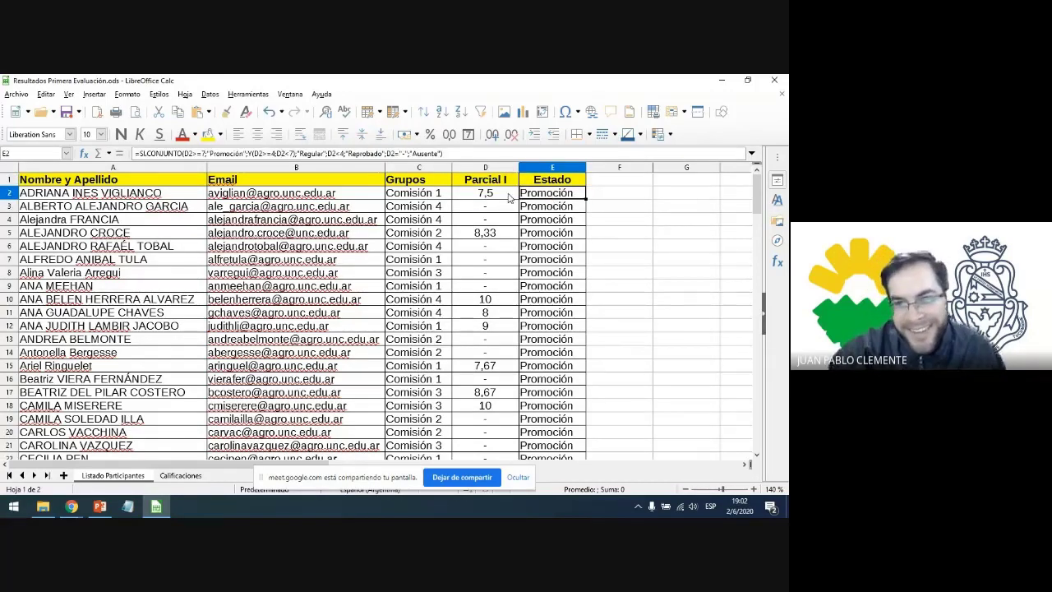
pyautogui.press('F2')
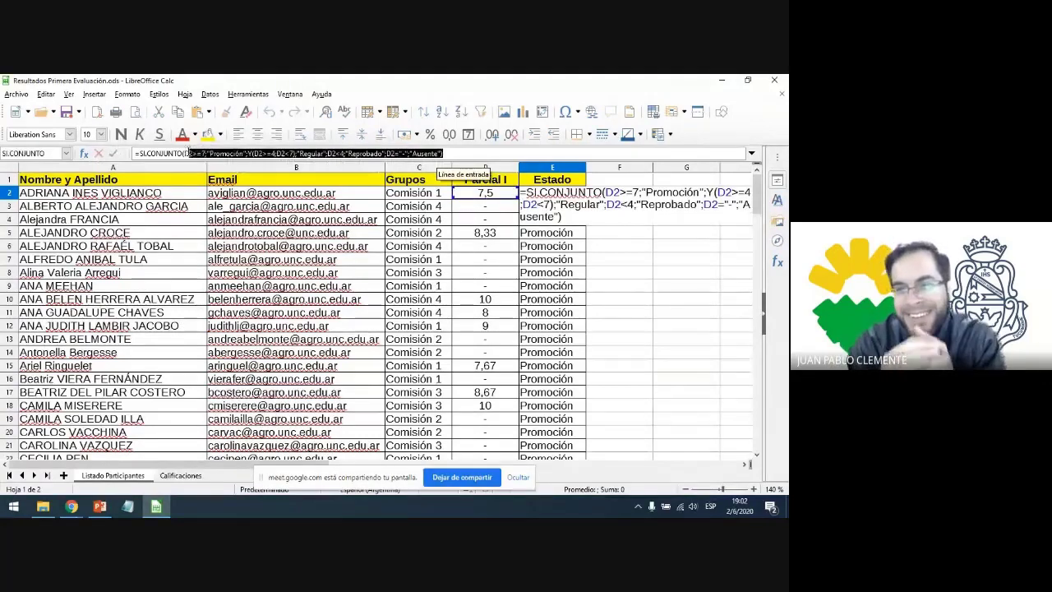
pyautogui.press('Delete')
# Complete the E2 SI.CONJUNTO formula with a single test that returns "Ausente" when D2="-", and enter it
pyautogui.click(485, 194)
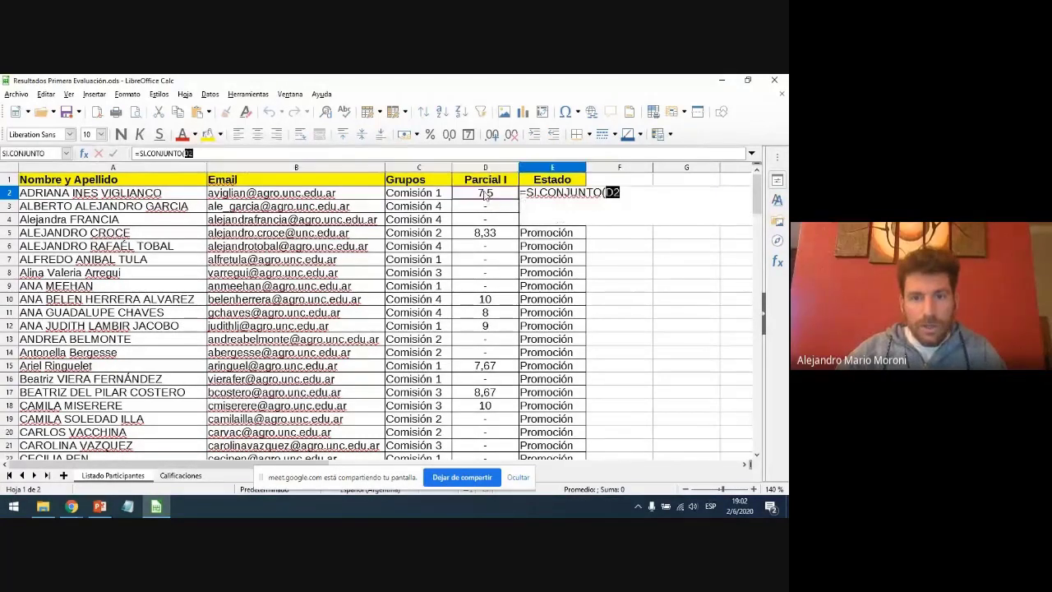
pyautogui.write('=')
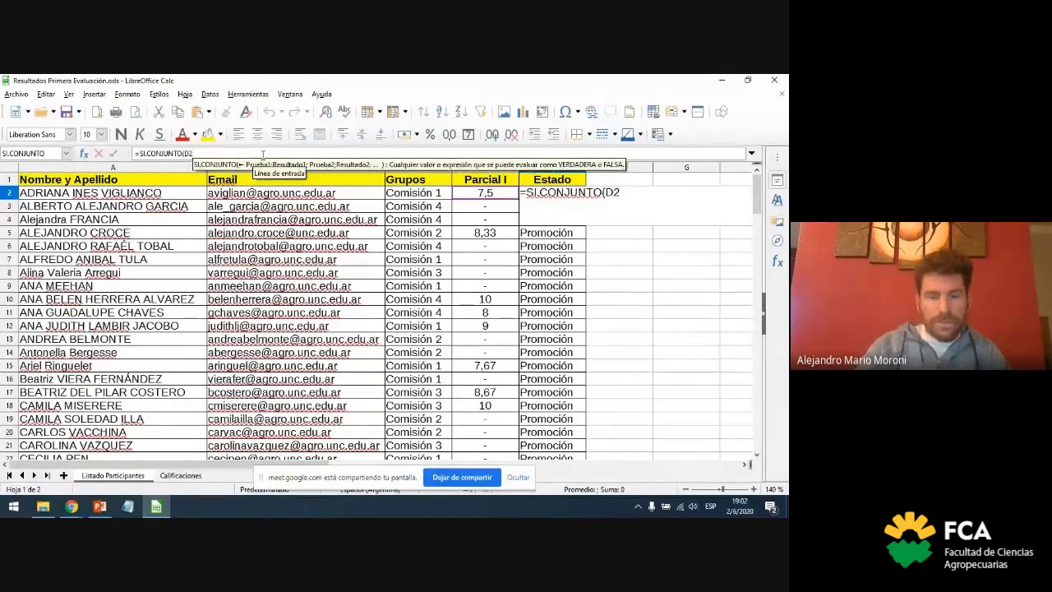
pyautogui.write('"-"M')
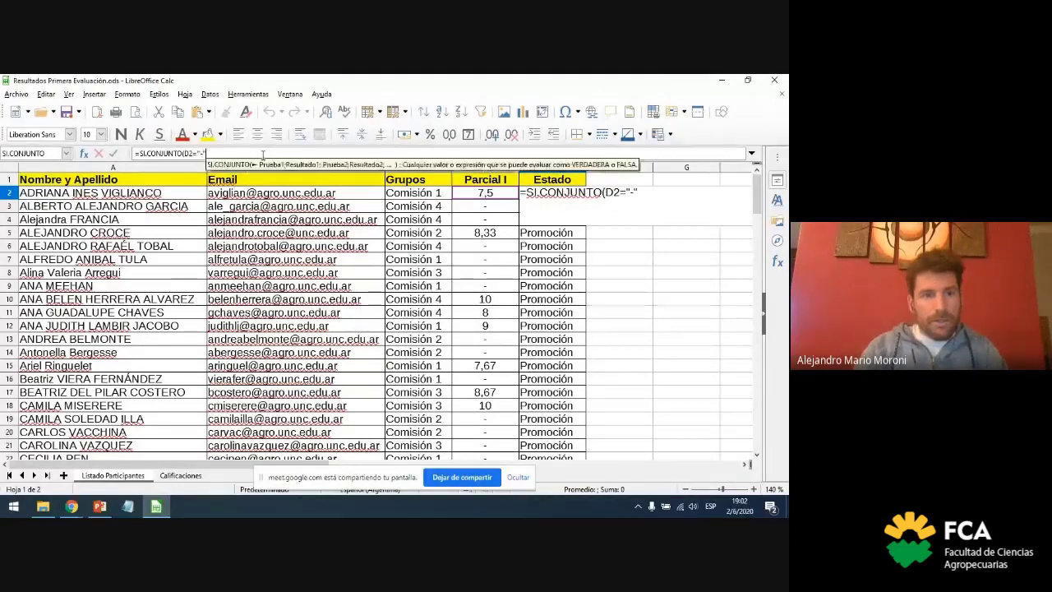
pyautogui.press('BackSpace')
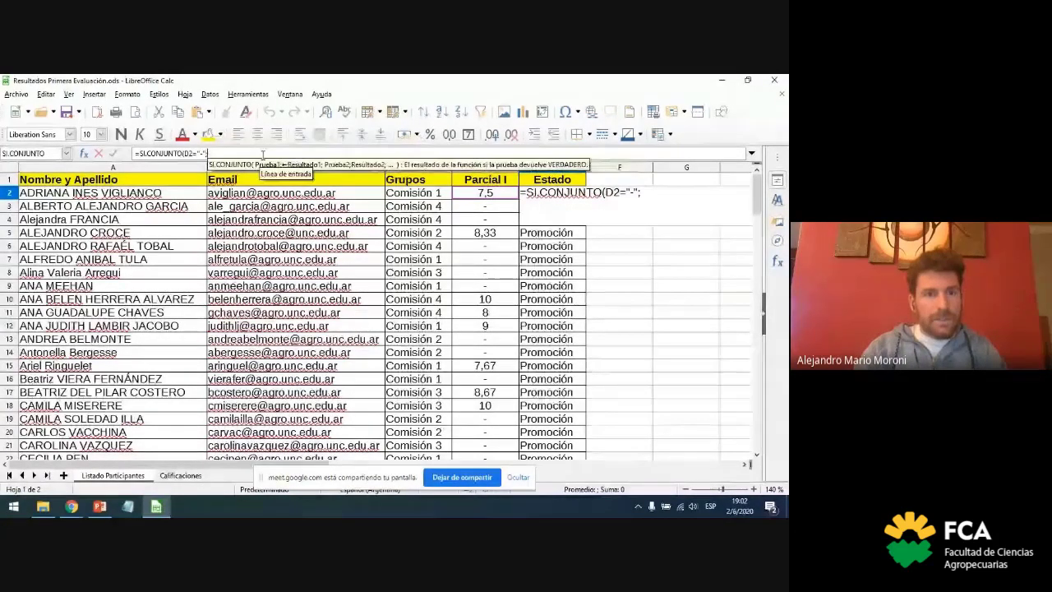
pyautogui.write(';"Ausente"')
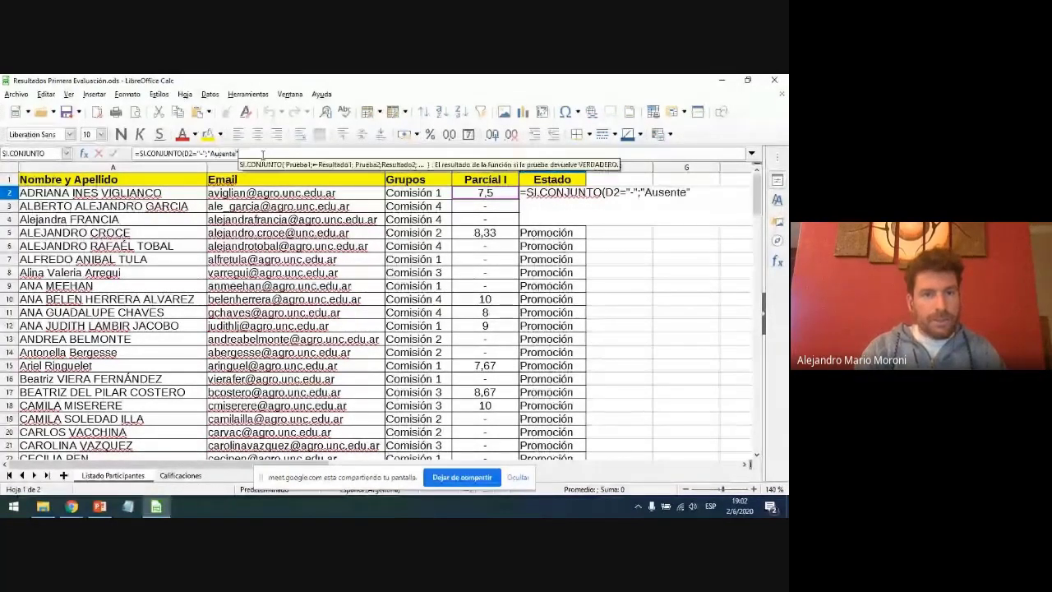
pyautogui.write(')')
pyautogui.press('Return')
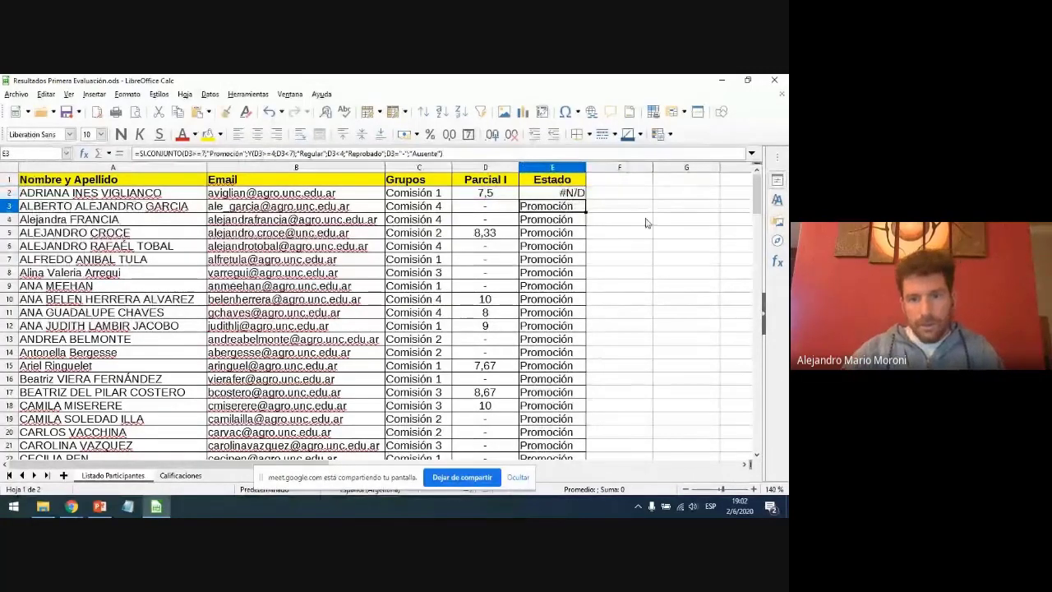
# Fill the E2 formula with the "Ausente" test down the Estado column
pyautogui.click(579, 184)
pyautogui.click(580, 196)
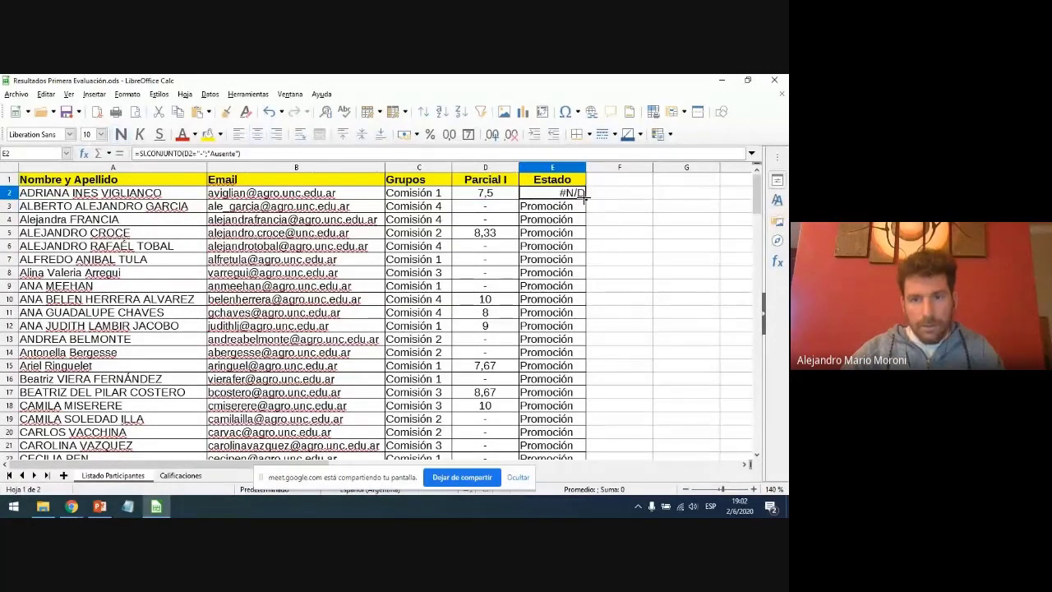
pyautogui.doubleClick(585, 198)
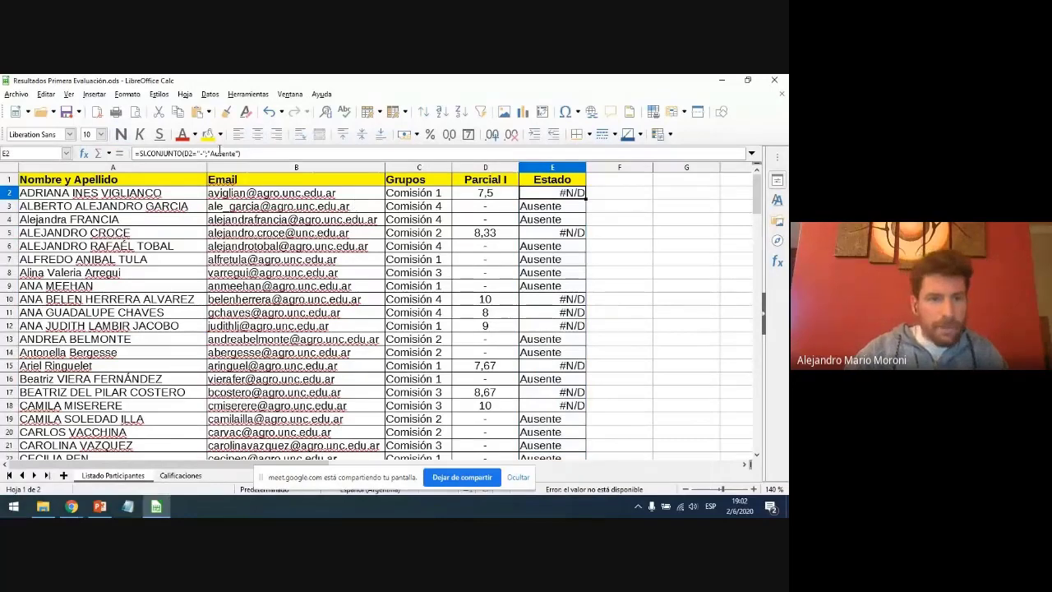
# Add a second test to the E2 formula that returns "Promocionado" when D2>=7
pyautogui.click(238, 153)
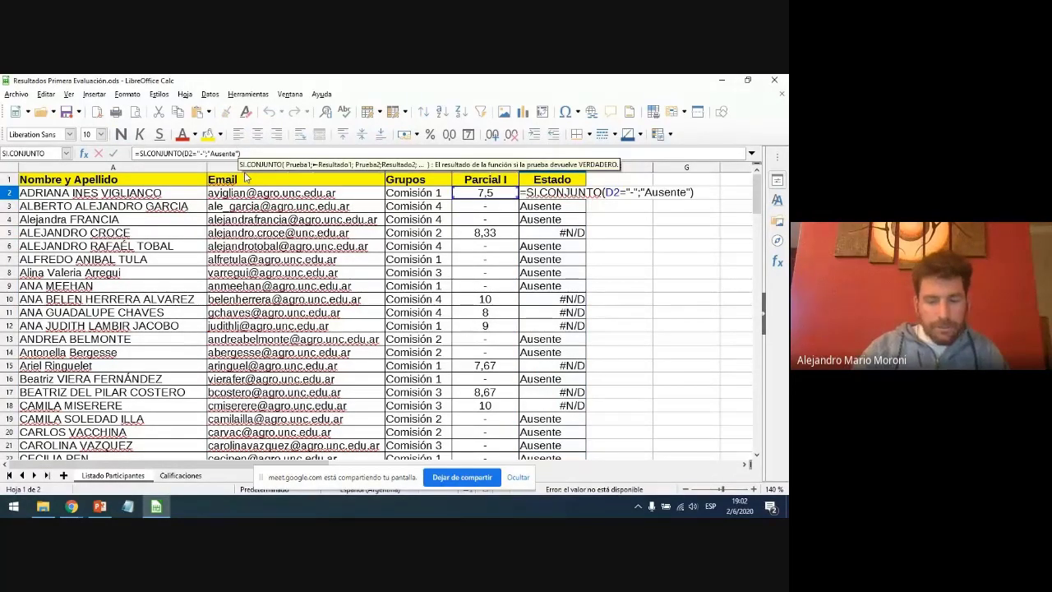
pyautogui.write(';')
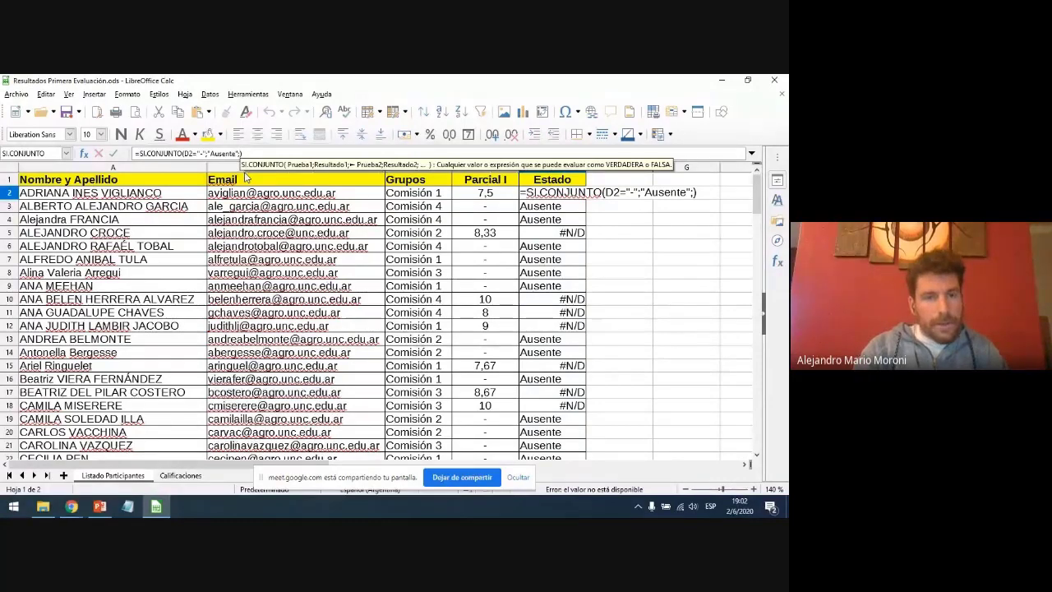
pyautogui.click(486, 193)
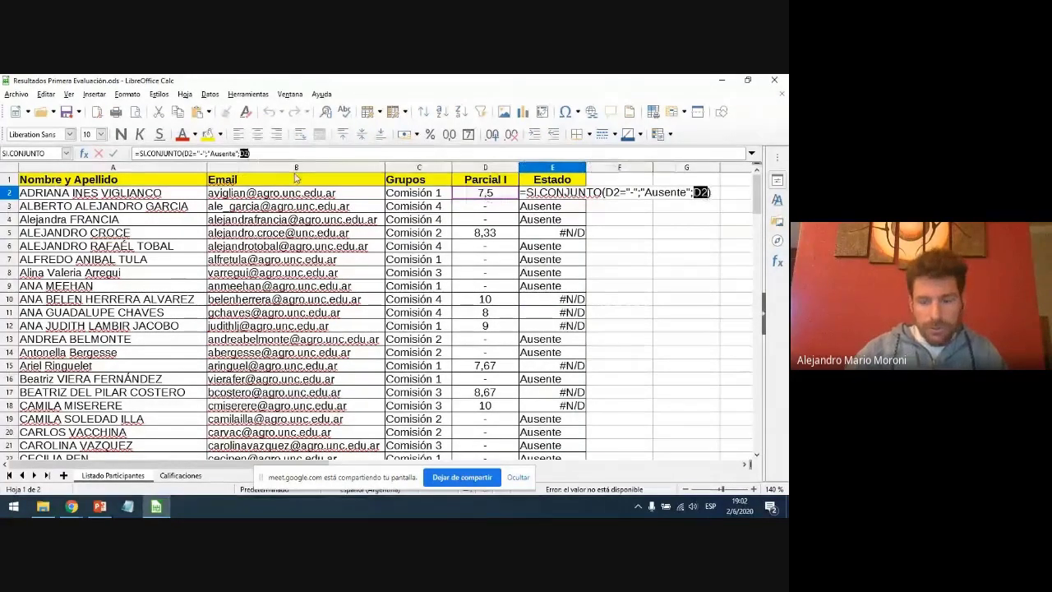
pyautogui.write('>=')
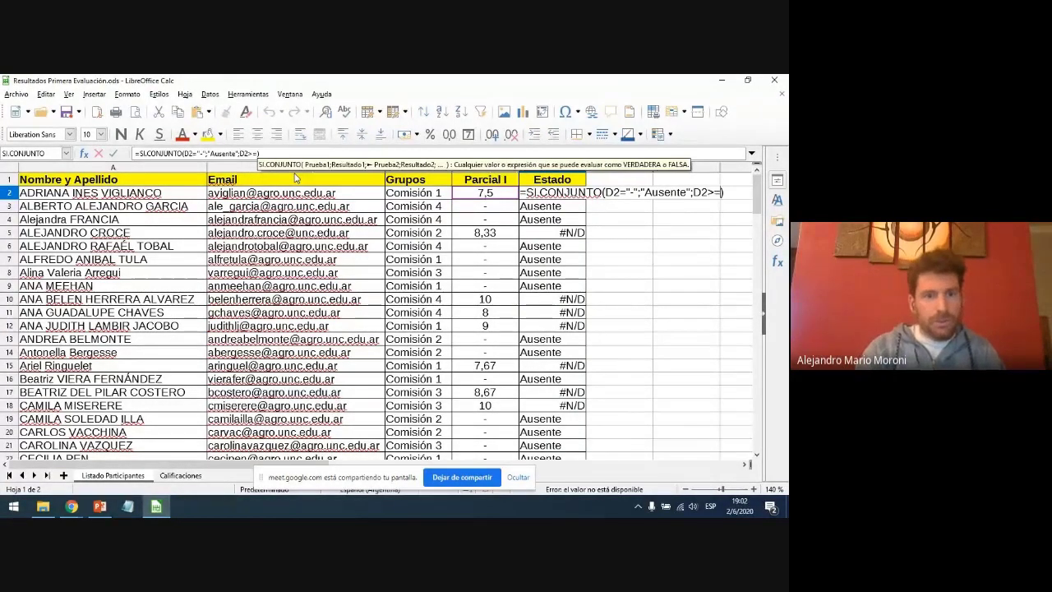
pyautogui.write('7;"')
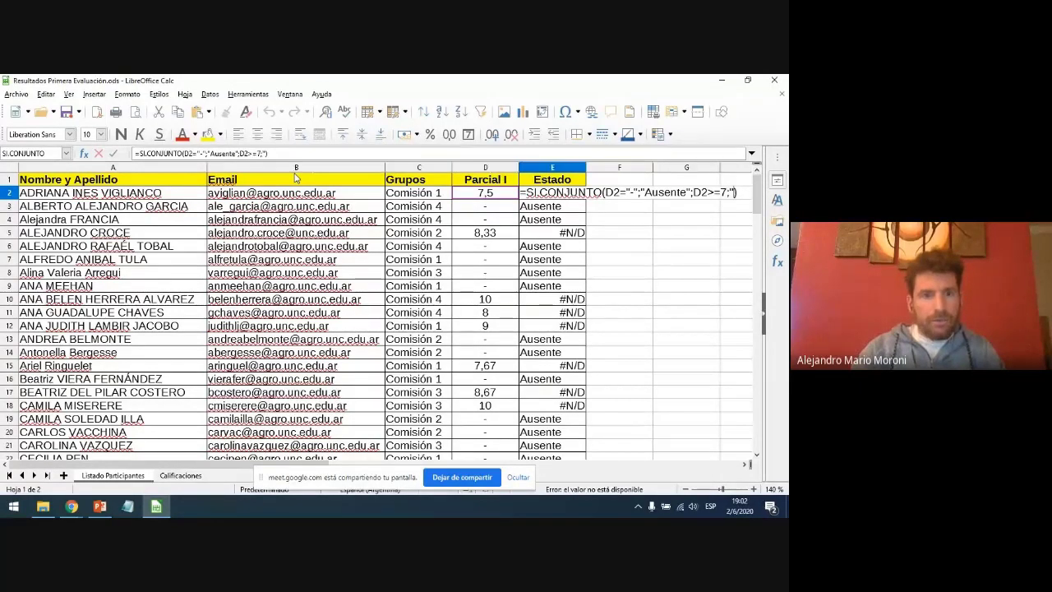
pyautogui.write('Promocionado";')
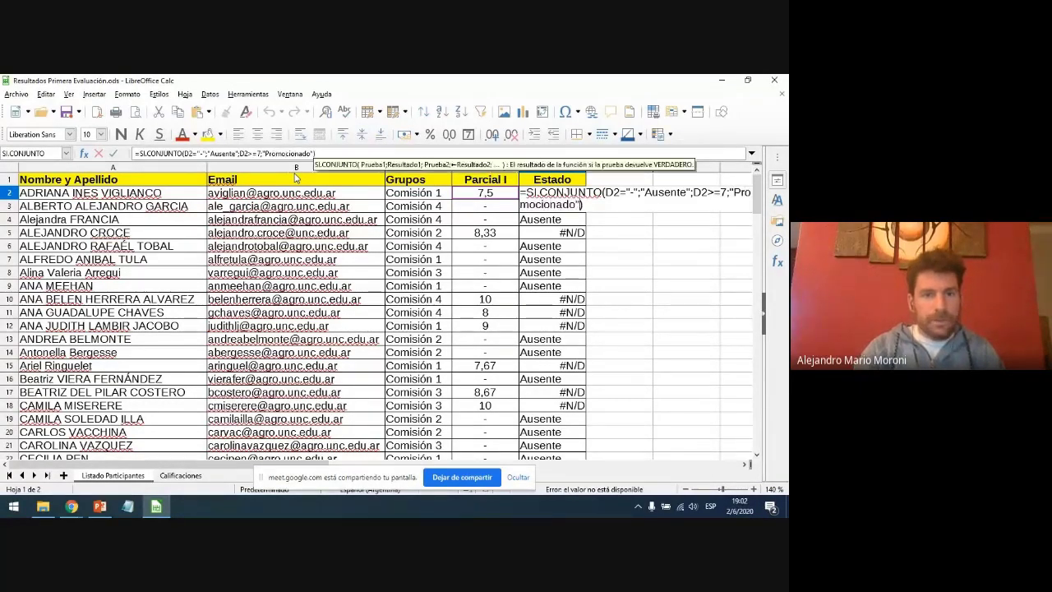
pyautogui.click(477, 195)
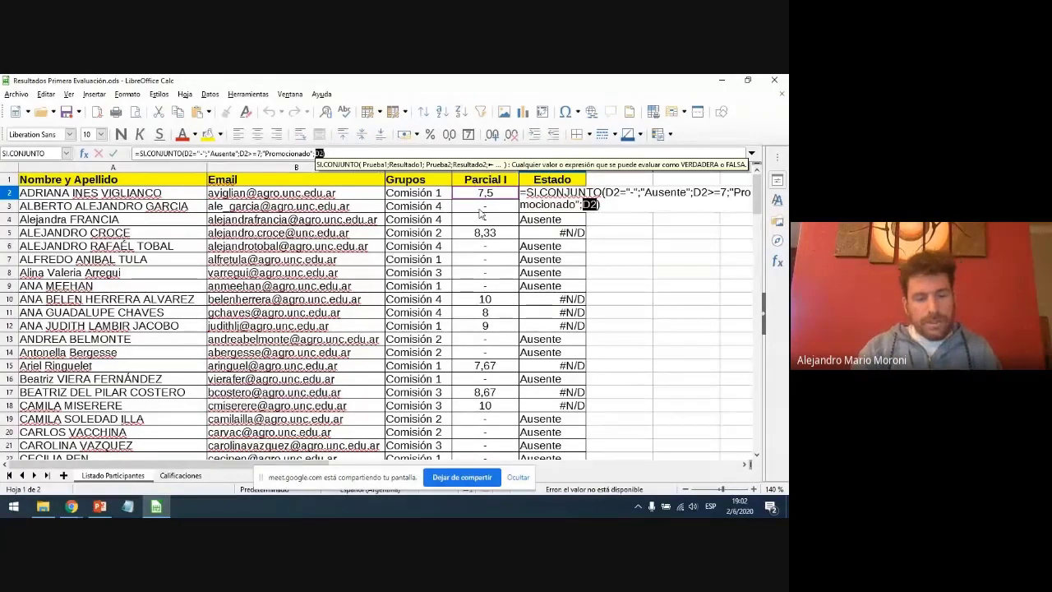
pyautogui.write('>=4')
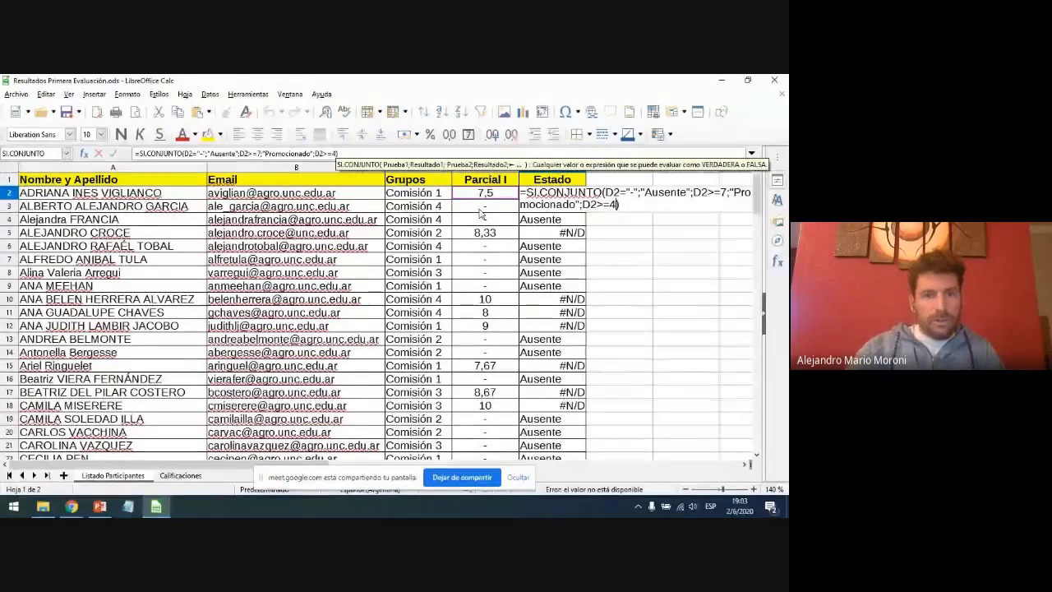
pyautogui.press('BackSpace')
pyautogui.press('BackSpace')
pyautogui.press('BackSpace')
pyautogui.press('BackSpace')
pyautogui.press('BackSpace')
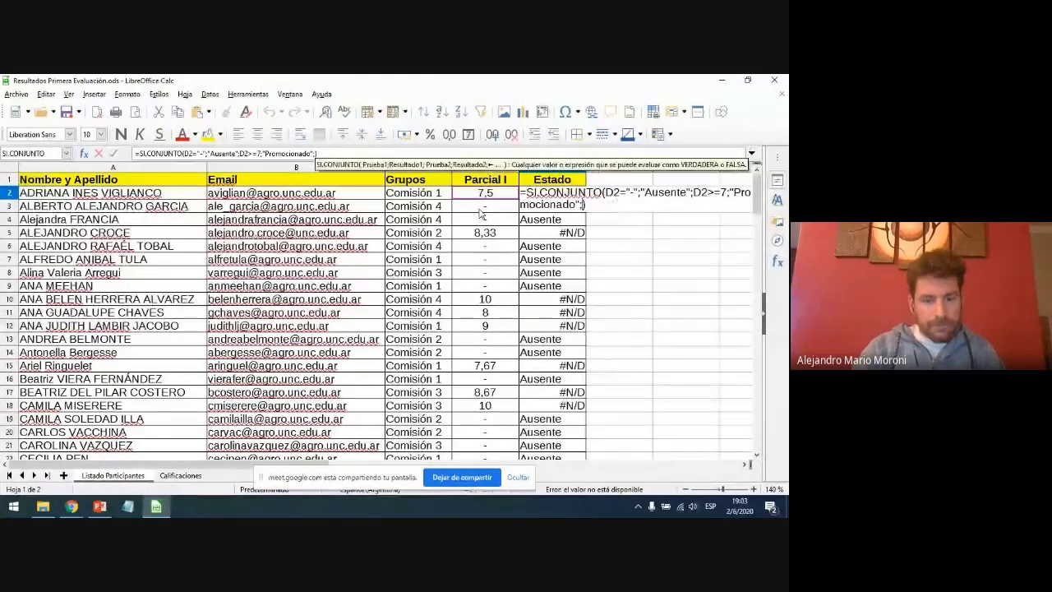
# Start the third test of the E2 formula with a Y function that combines the conditions D2>=4 and D2<7
pyautogui.write('Y(')
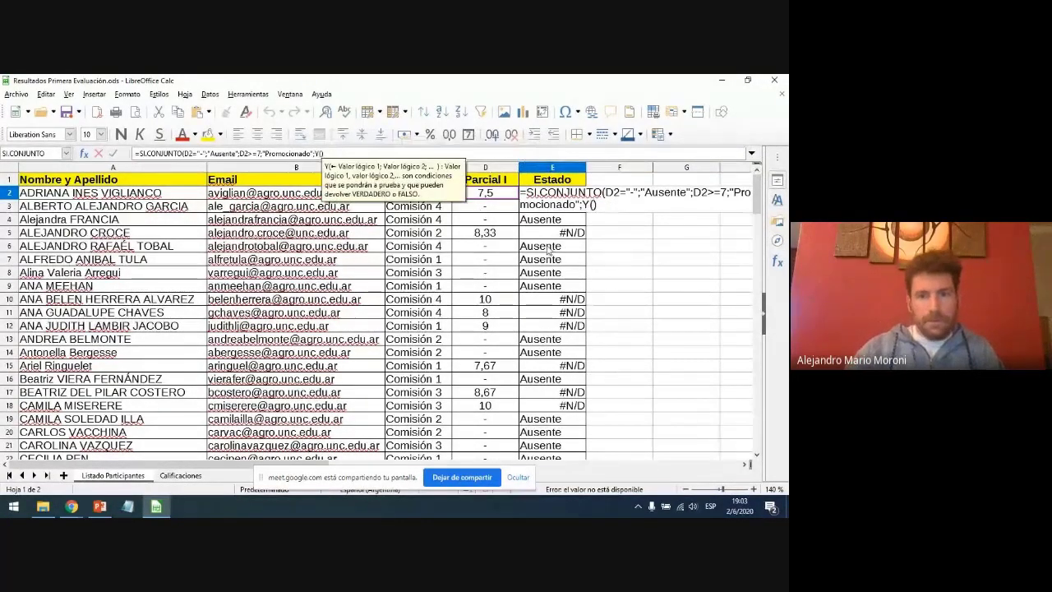
pyautogui.click(502, 198)
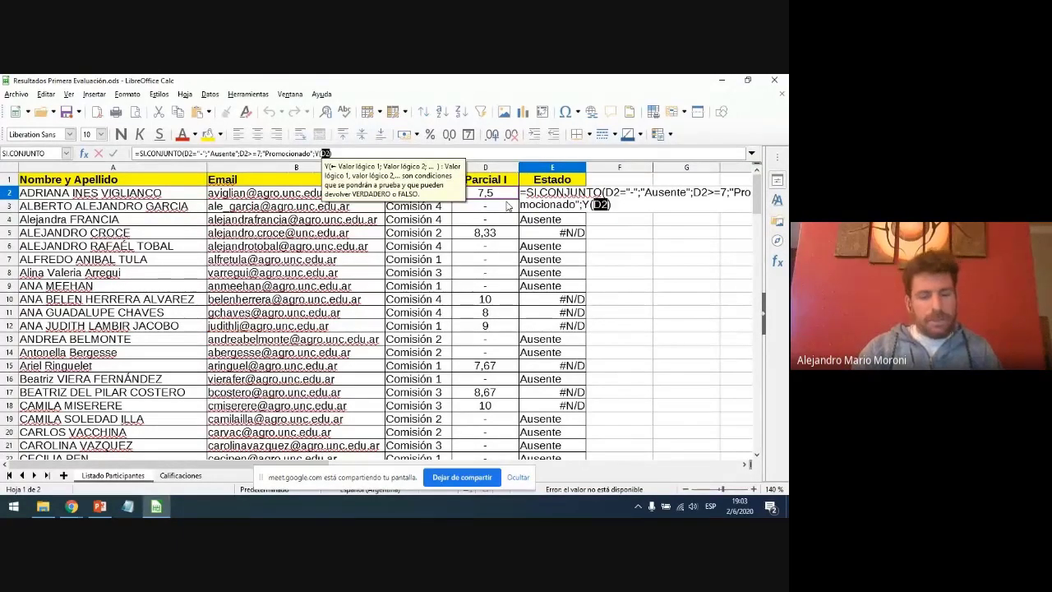
pyautogui.write('>=')
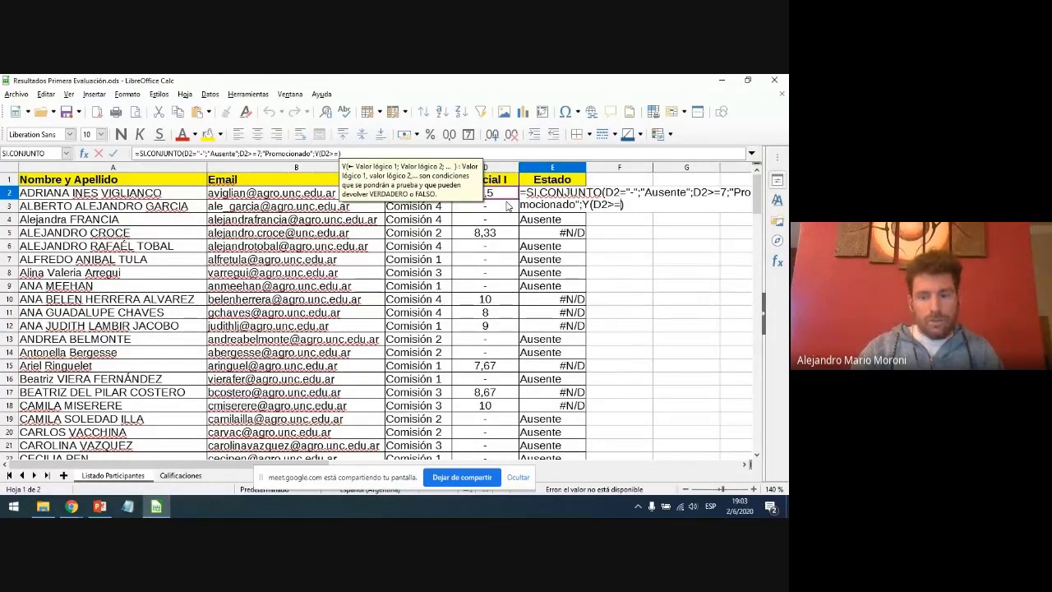
pyautogui.write('4')
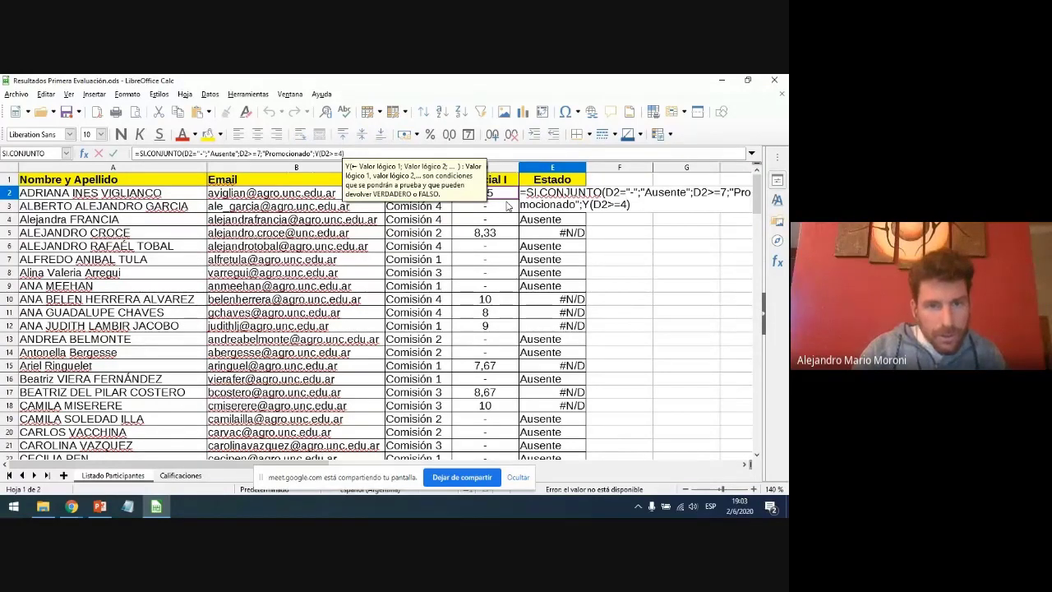
pyautogui.write(';')
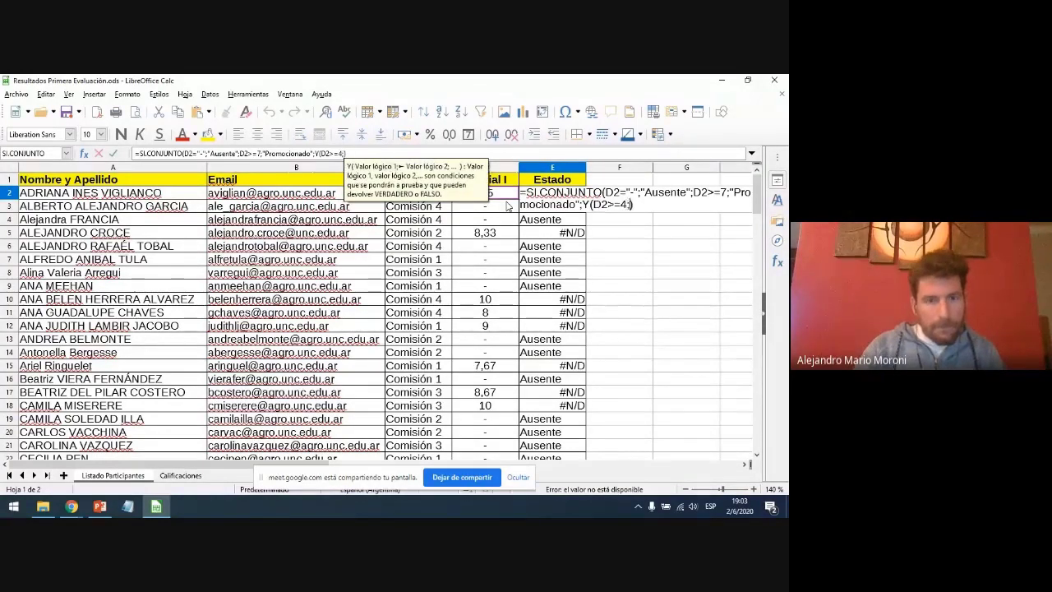
pyautogui.click(511, 194)
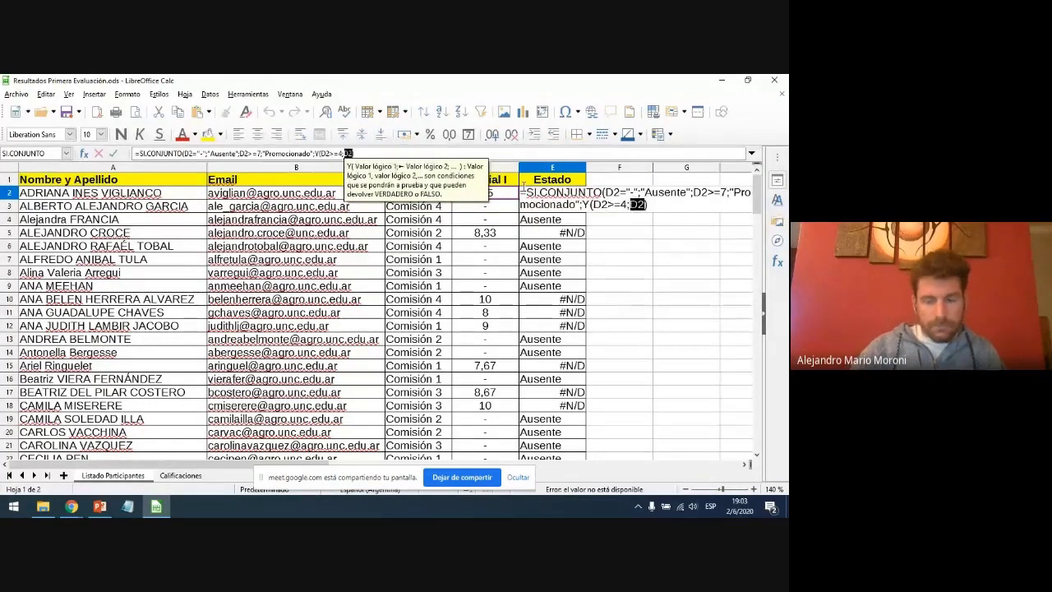
pyautogui.write('<')
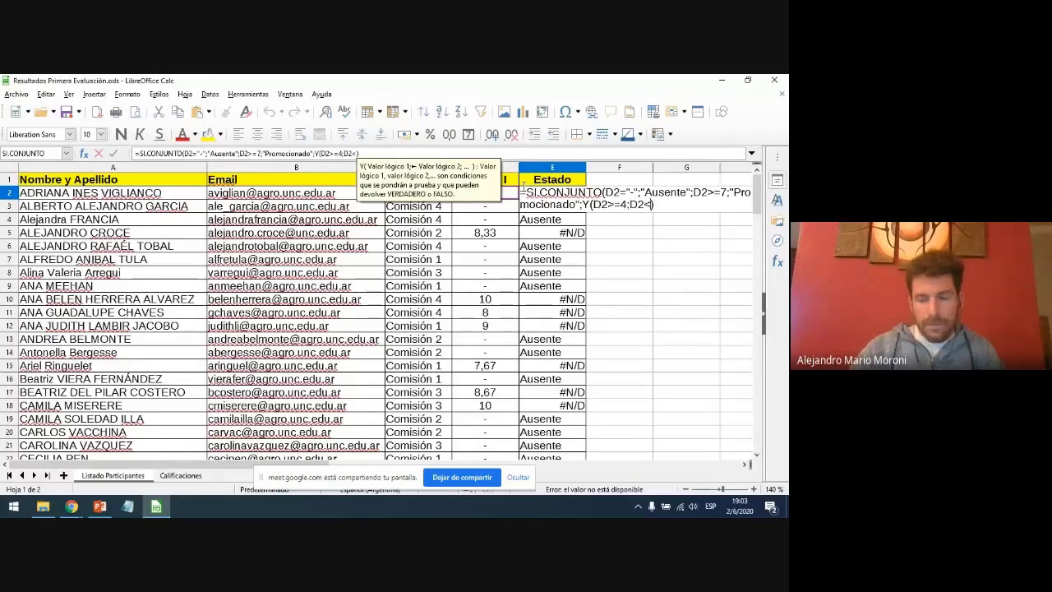
pyautogui.write('7;"')
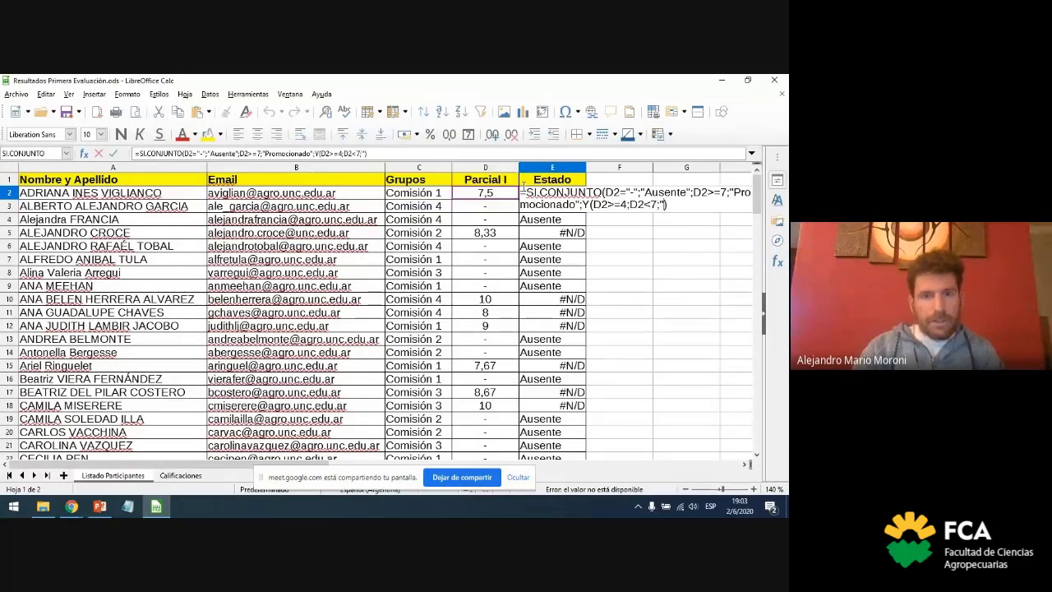
# Put "Regular" as the result text after the D2<7 condition in the E2 formula, followed by a semicolon
pyautogui.write('Promocionado')
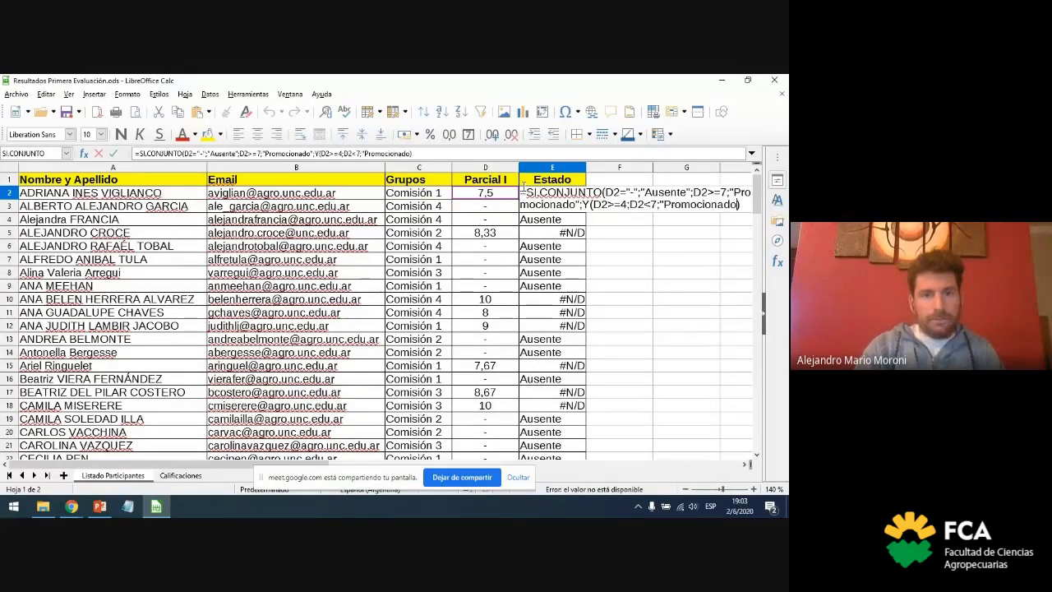
pyautogui.write('";')
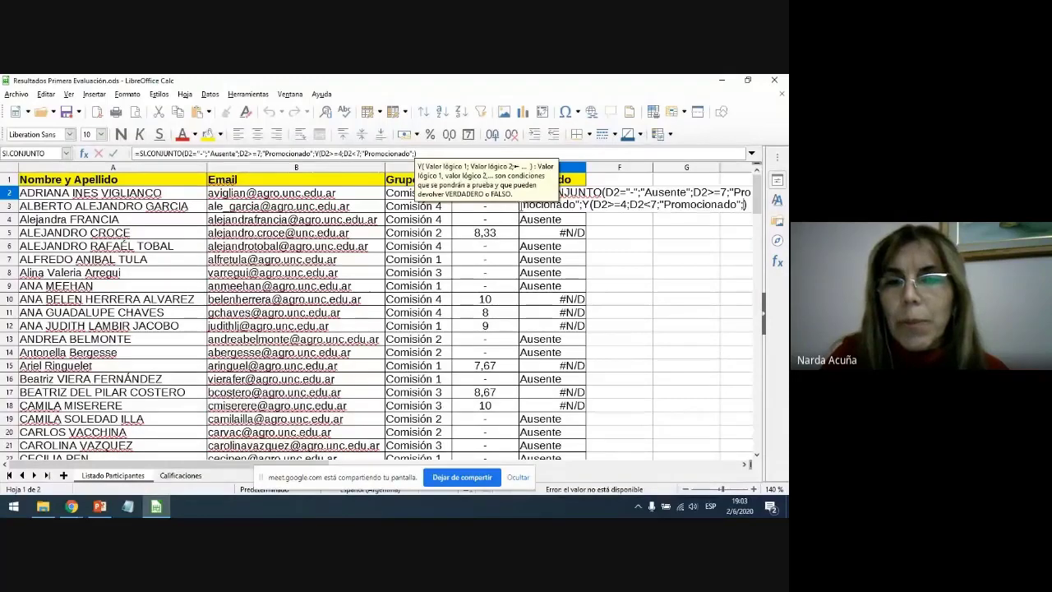
pyautogui.press('Left')
pyautogui.press('Left')
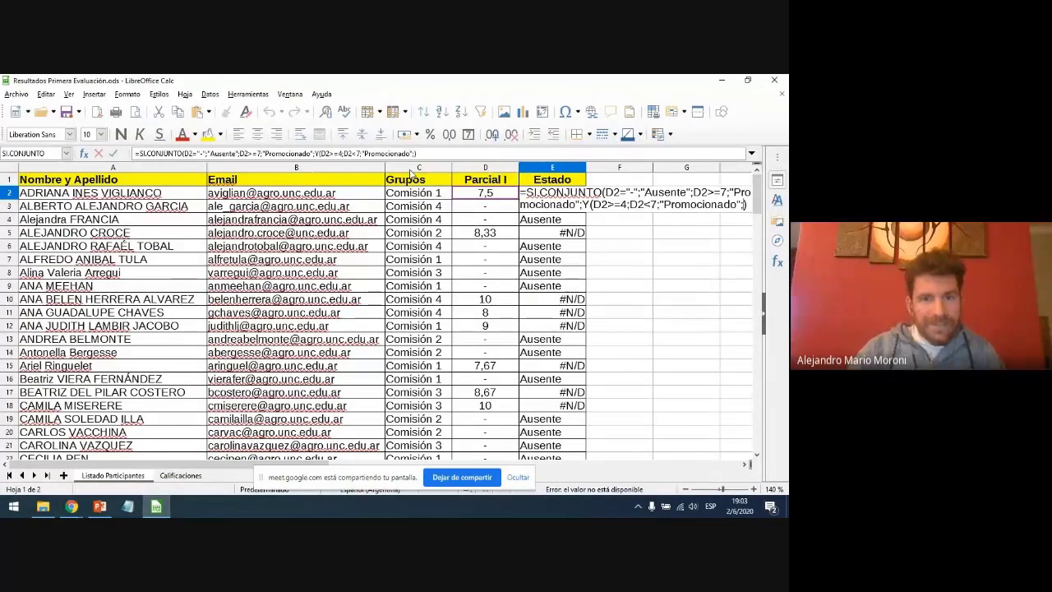
pyautogui.press('BackSpace')
pyautogui.press('BackSpace')
pyautogui.press('BackSpace')
pyautogui.press('BackSpace')
pyautogui.press('BackSpace')
pyautogui.press('BackSpace')
pyautogui.press('BackSpace')
pyautogui.press('BackSpace')
pyautogui.press('BackSpace')
pyautogui.press('BackSpace')
pyautogui.press('BackSpace')
pyautogui.press('BackSpace')
pyautogui.write('Regular')
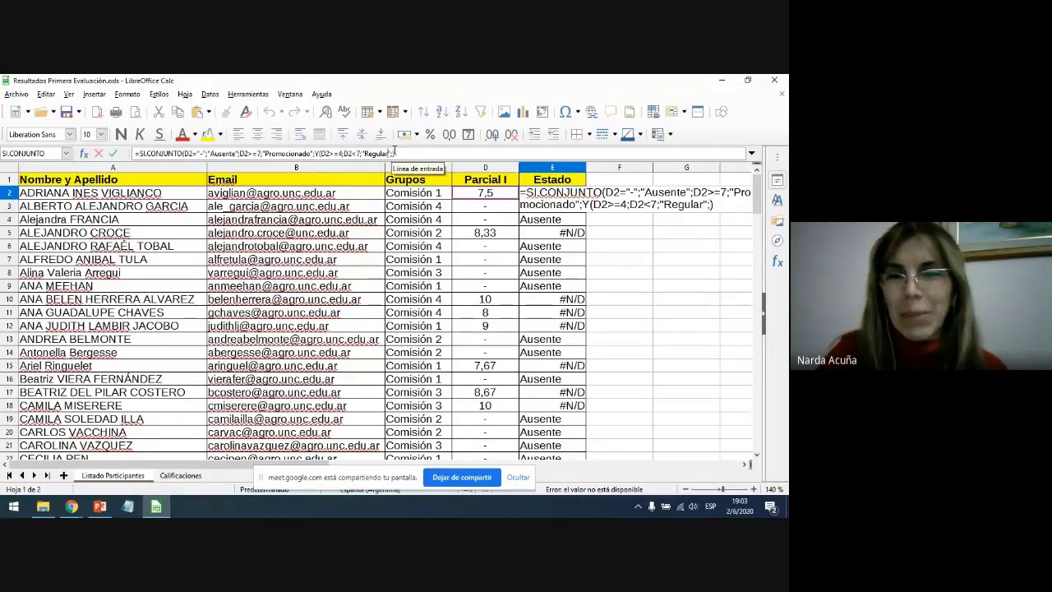
pyautogui.press('End')
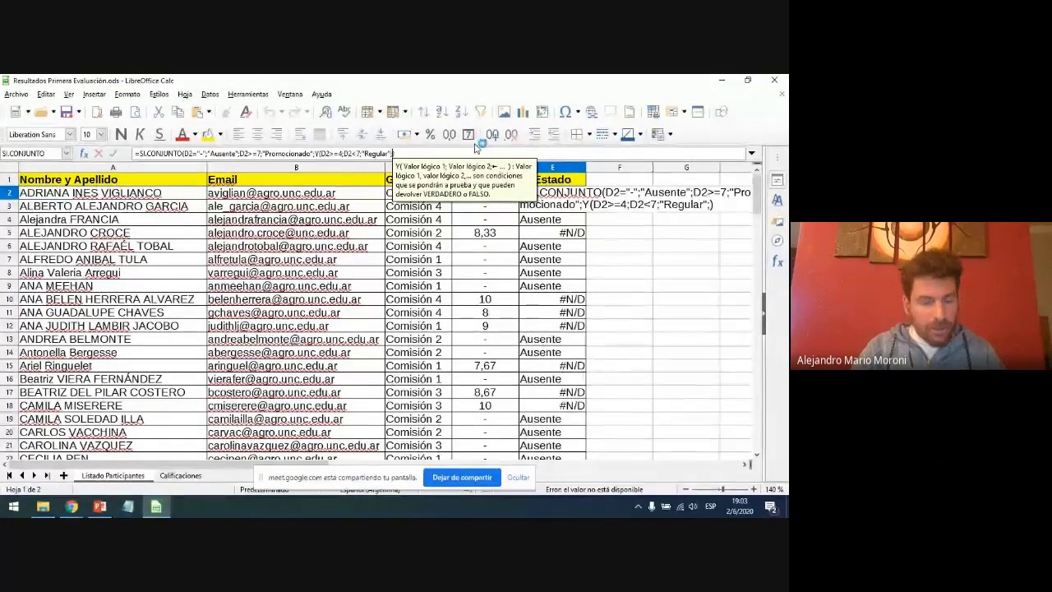
pyautogui.press('shift')
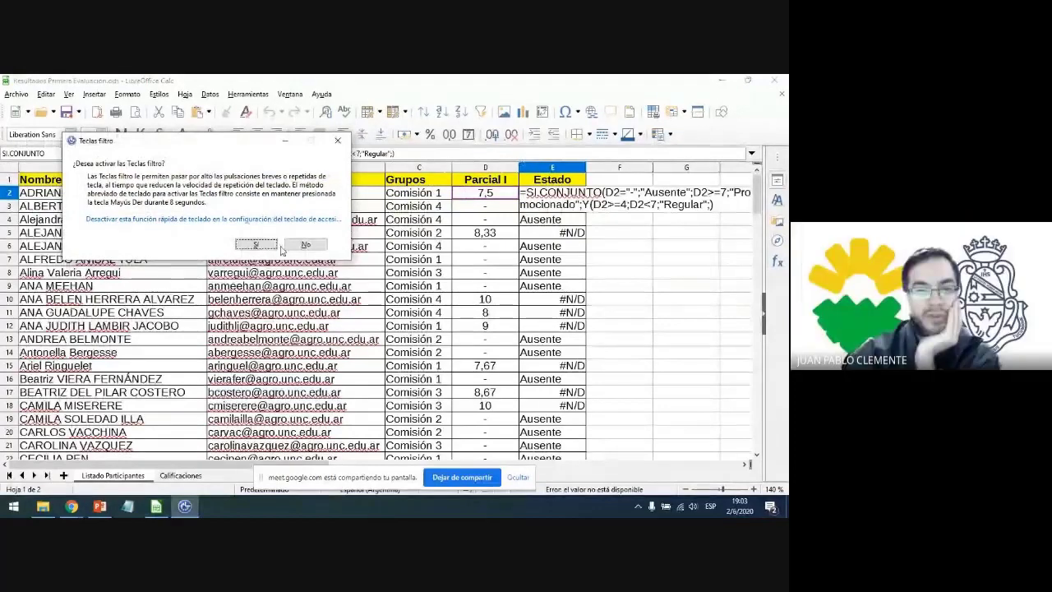
# Decline the Filter Keys prompt and complete the E2 formula with "Insuficiente" as its final text
pyautogui.click(305, 245)
pyautogui.write('"In')
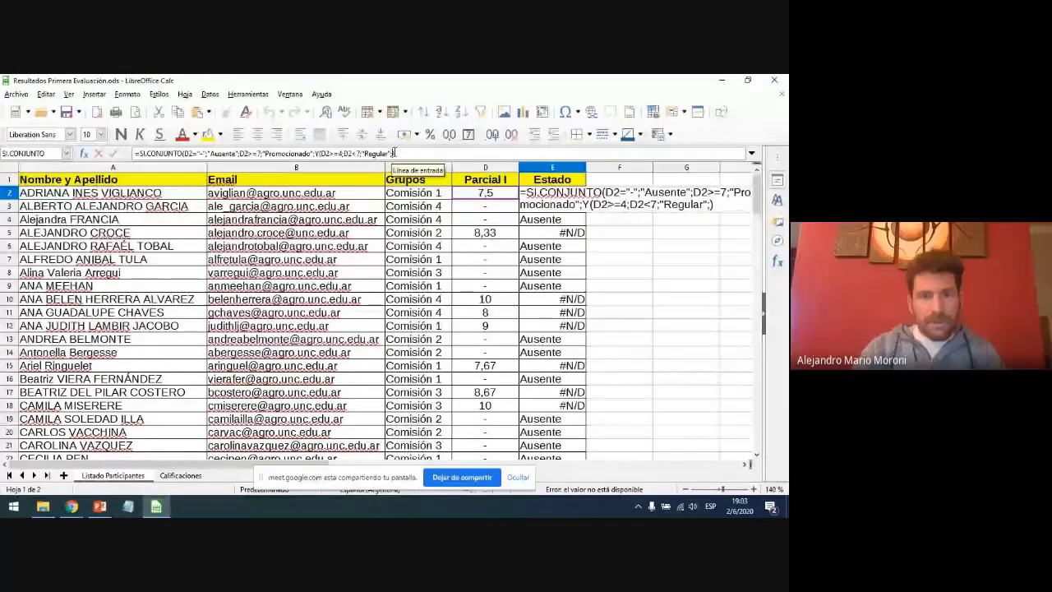
pyautogui.write('suficiente')
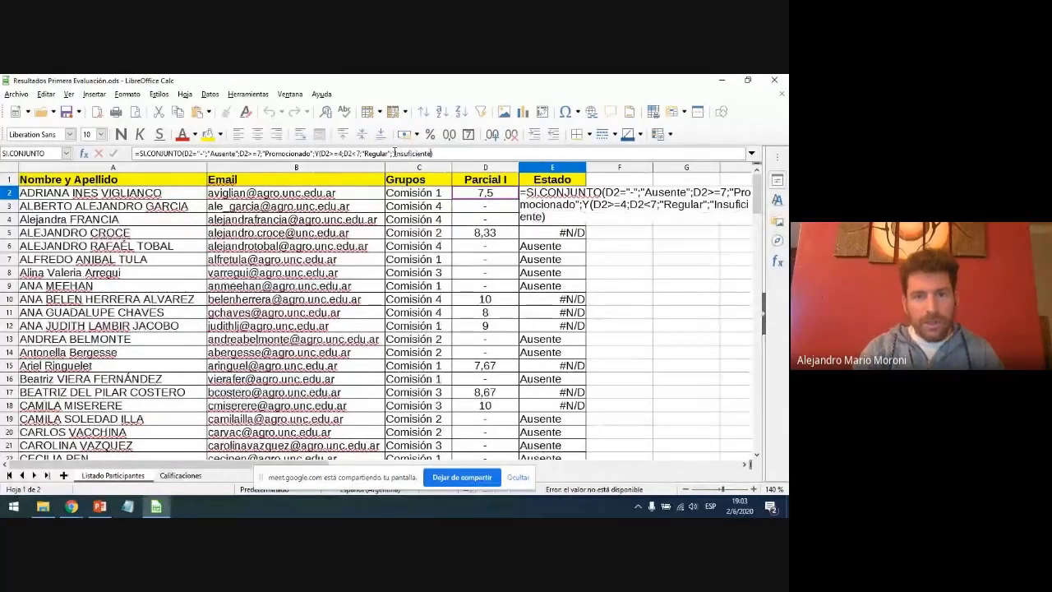
pyautogui.press('Return')
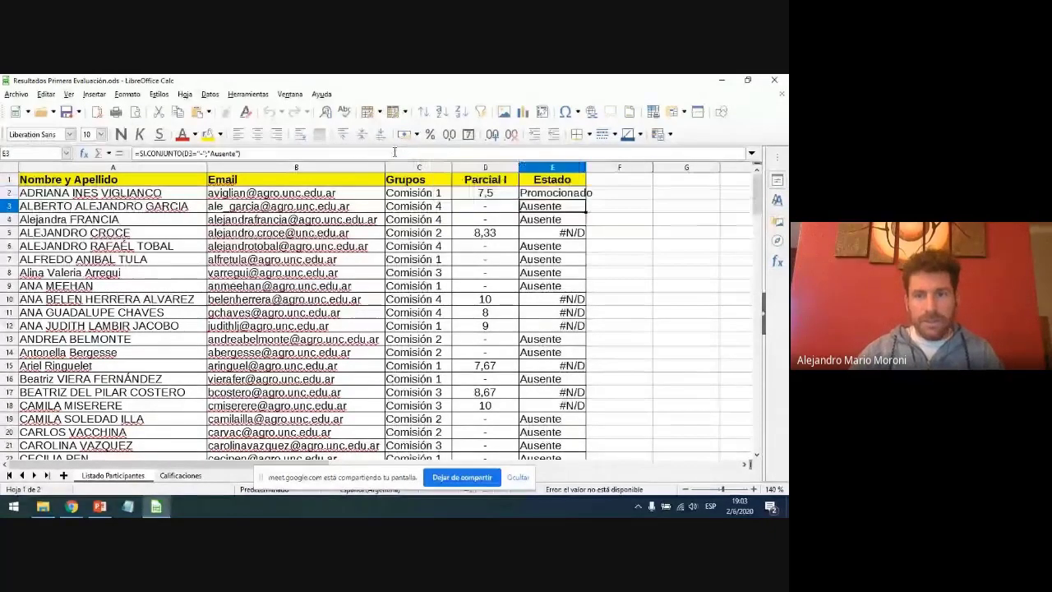
# Fill the E2 formula down the Estado column and fit the column width to its contents
pyautogui.click(580, 197)
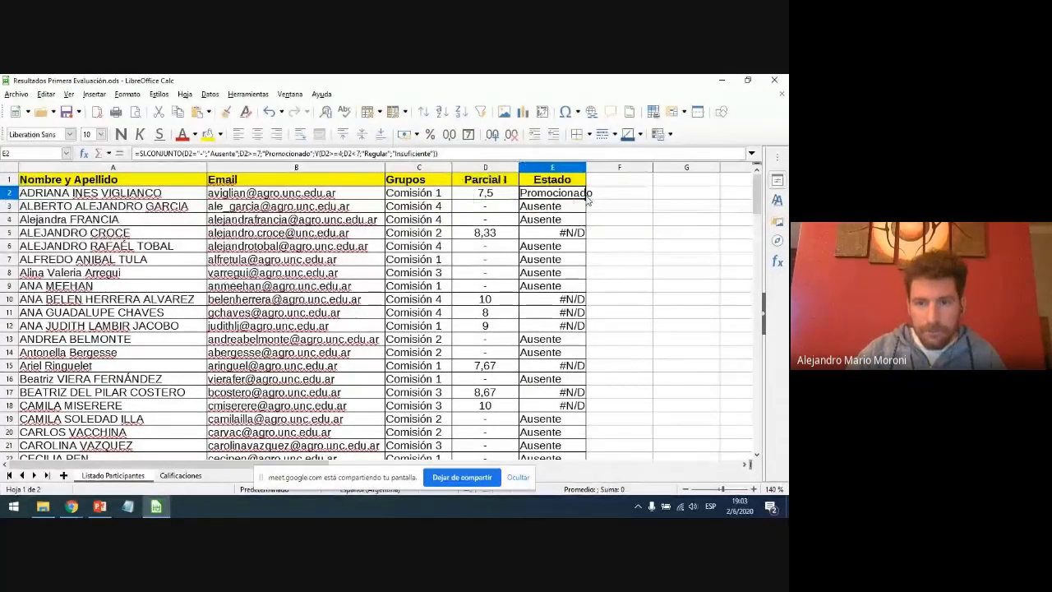
pyautogui.doubleClick(585, 198)
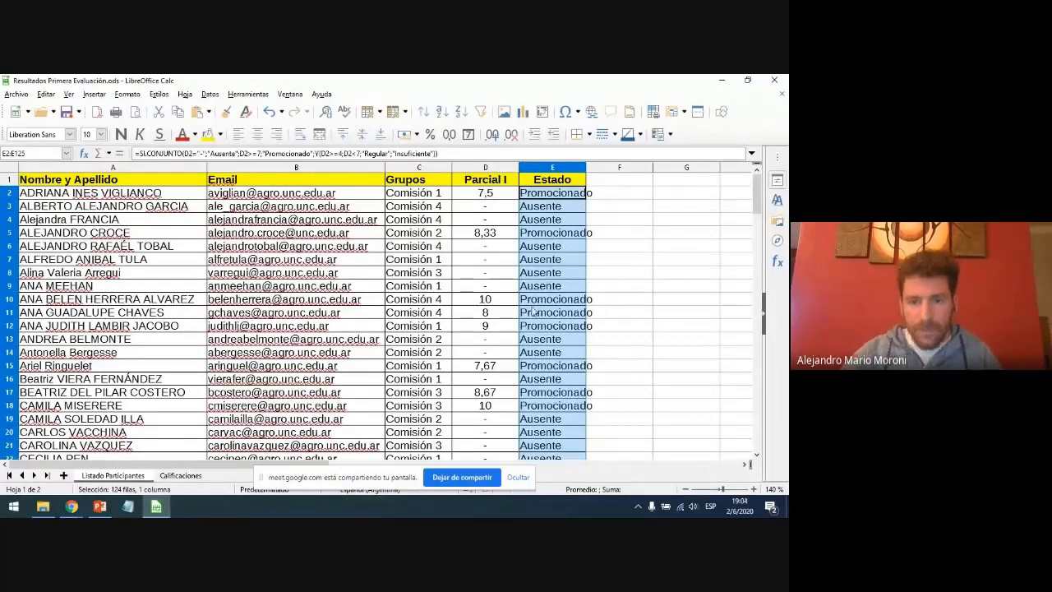
pyautogui.doubleClick(585, 168)
# Check the Estado results down the list and examine the formula in E110 behind the #N/D error
pyautogui.click(611, 237)
pyautogui.scroll(-7, 611, 264)
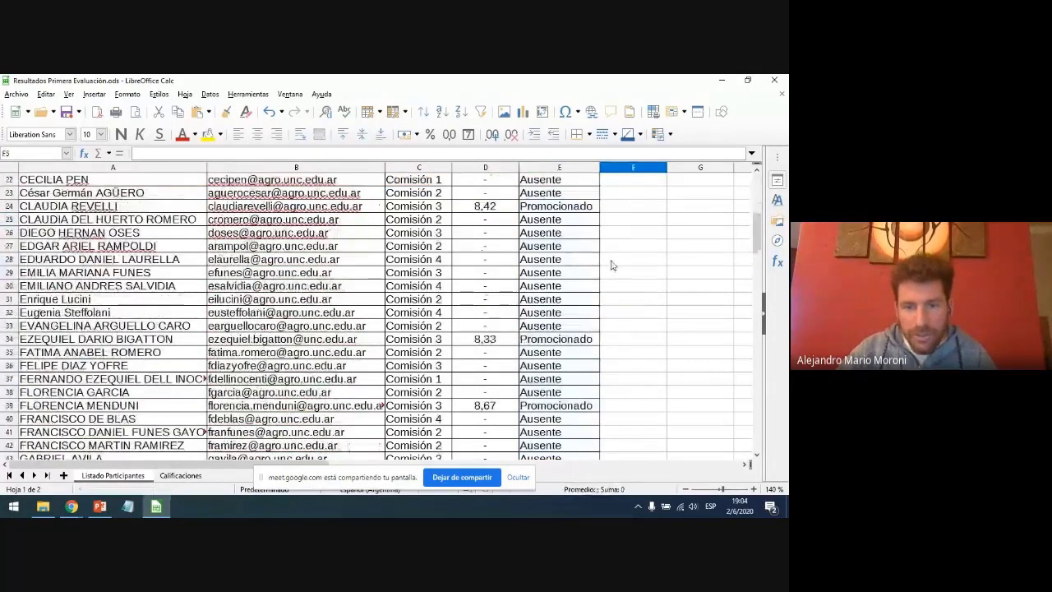
pyautogui.scroll(-20, 611, 265)
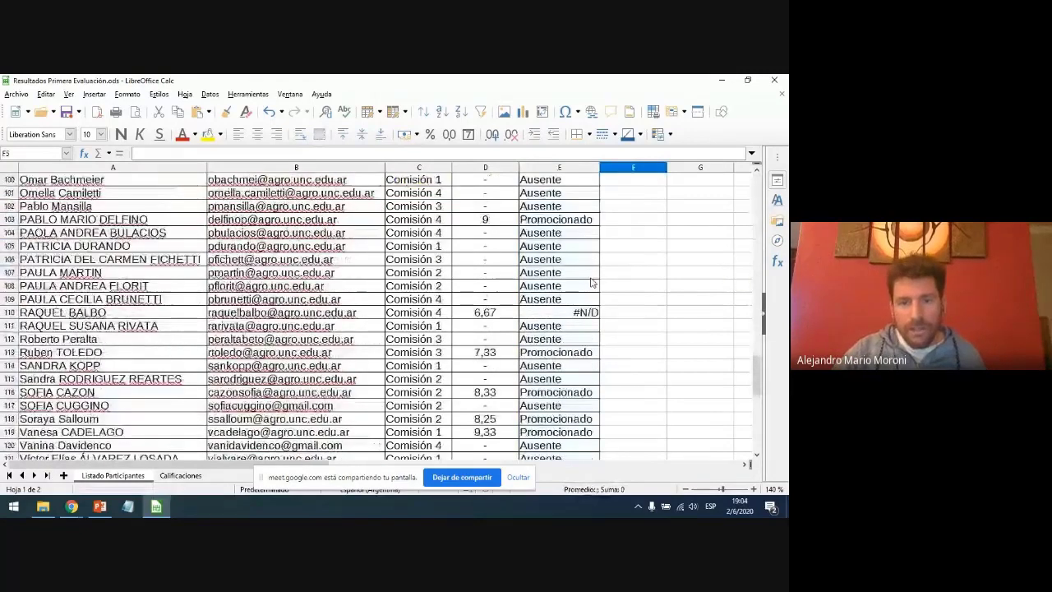
pyautogui.scroll(-3, 590, 282)
pyautogui.scroll(3, 573, 221)
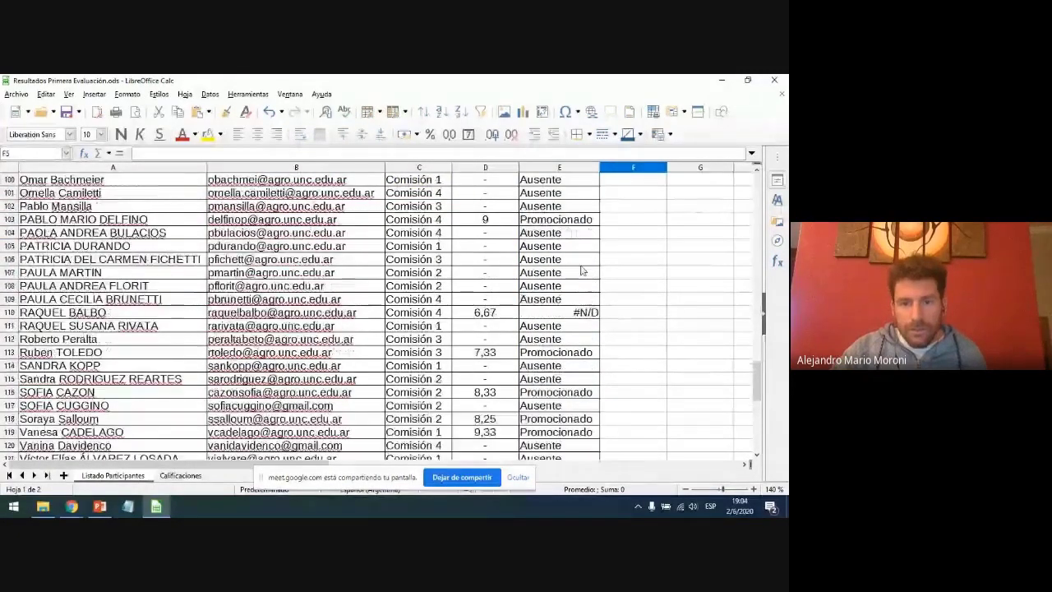
pyautogui.click(579, 313)
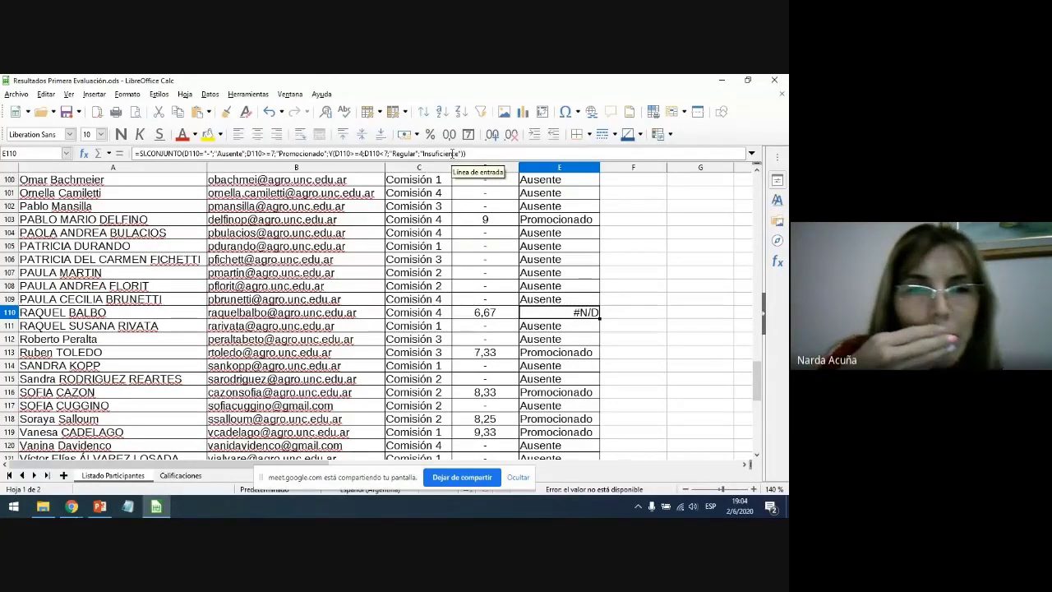
pyautogui.click(391, 154)
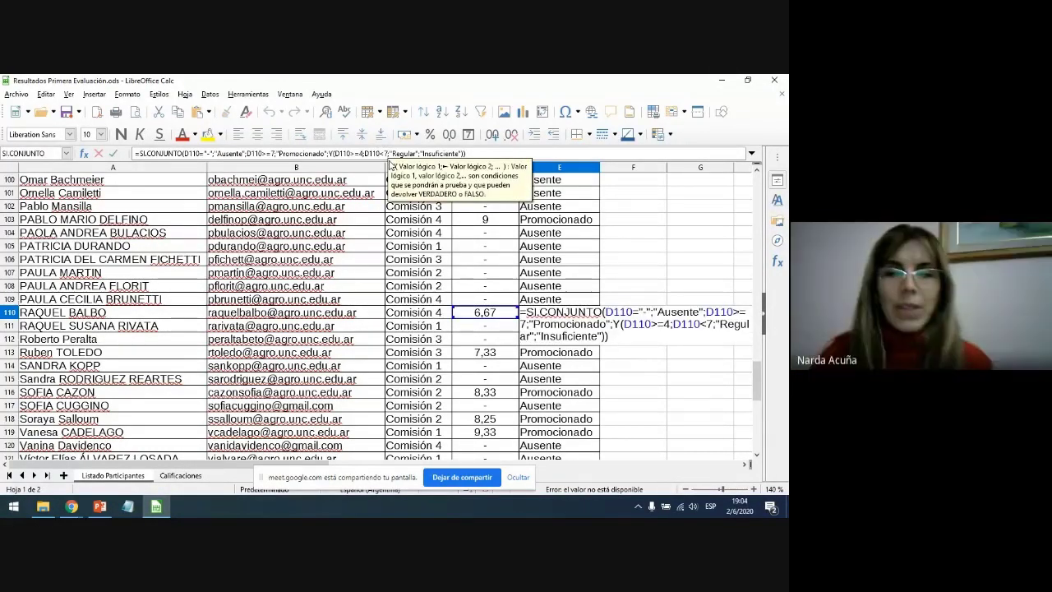
pyautogui.press('Escape')
# Close the Y function right after D2<7 in the E2 formula and accept the suggested formula correction
pyautogui.scroll(16, 666, 224)
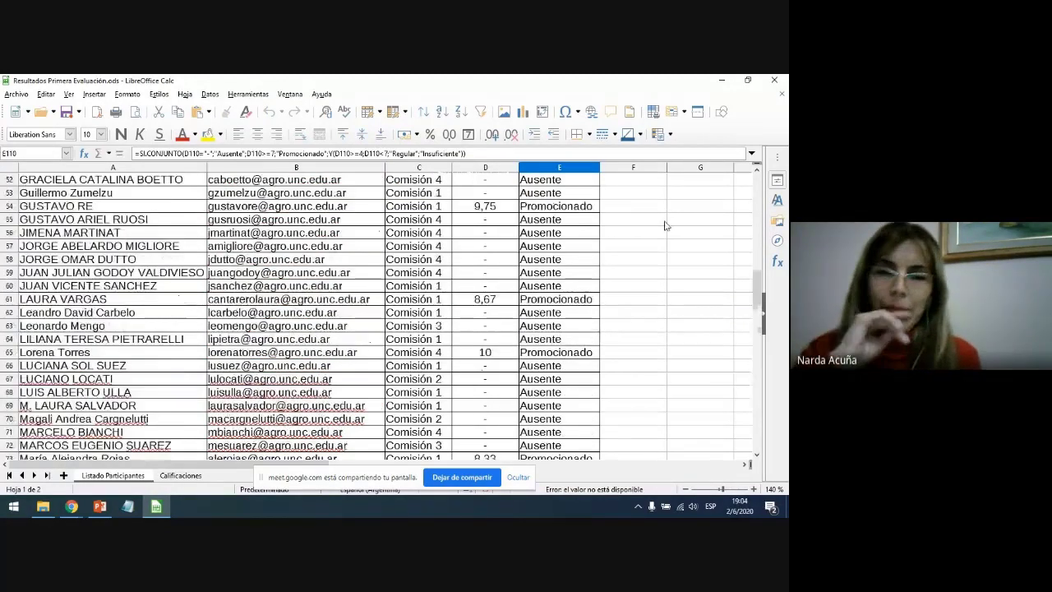
pyautogui.scroll(17, 666, 224)
pyautogui.click(559, 192)
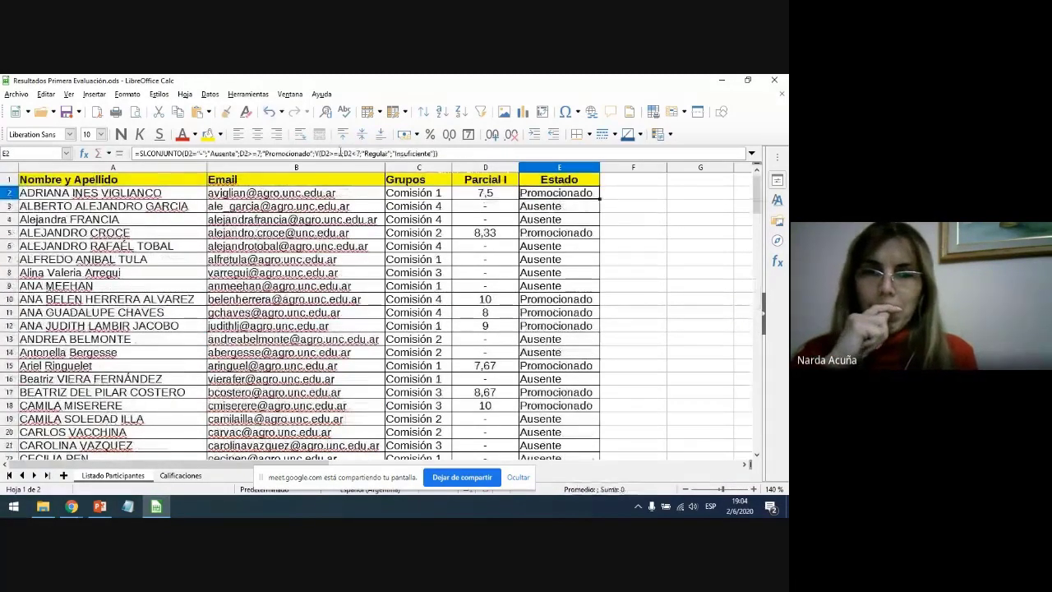
pyautogui.click(353, 154)
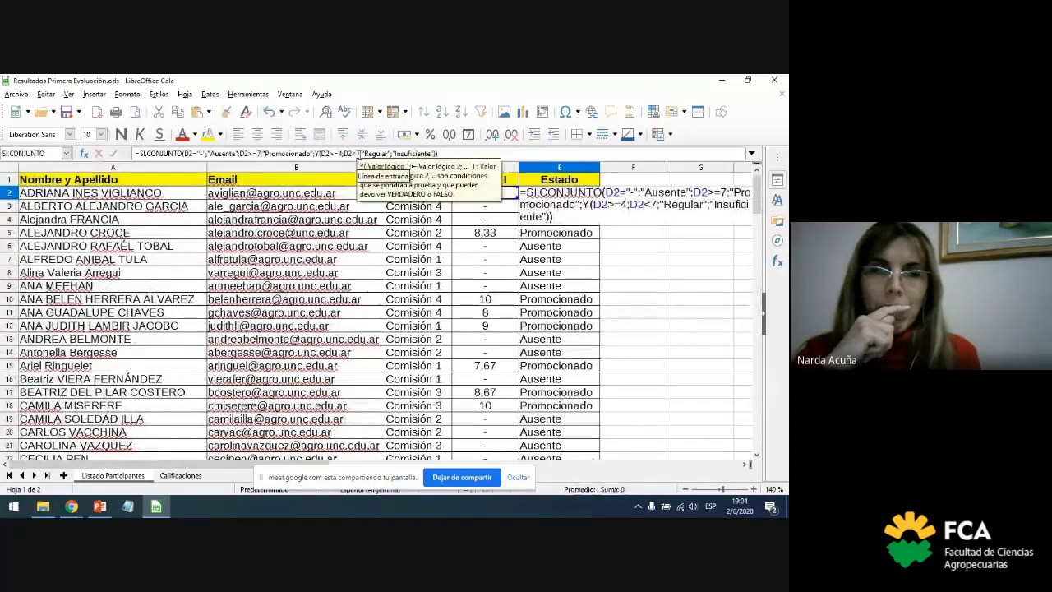
pyautogui.press('Return')
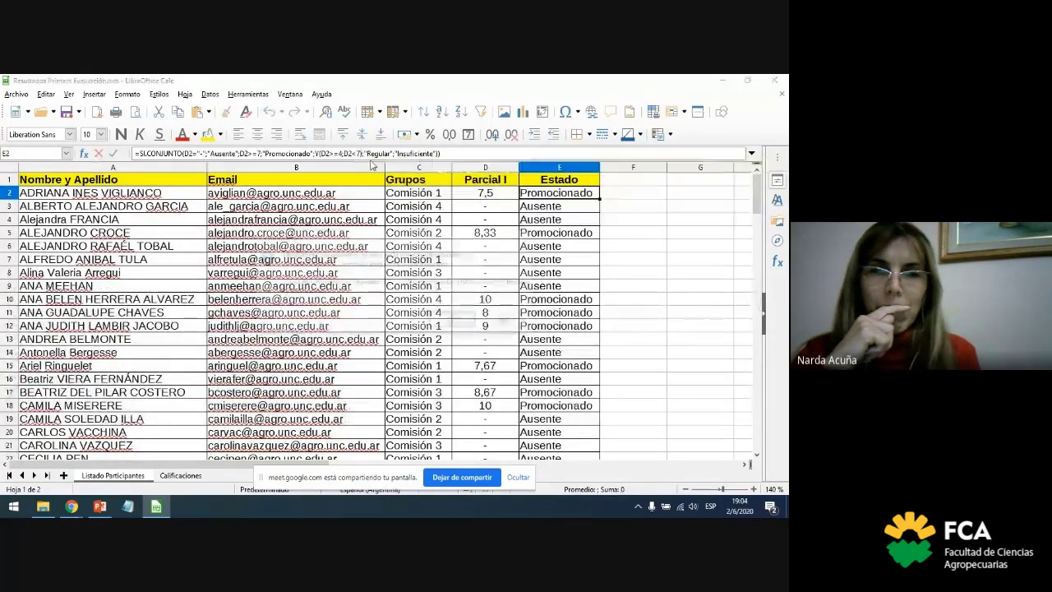
pyautogui.click(454, 320)
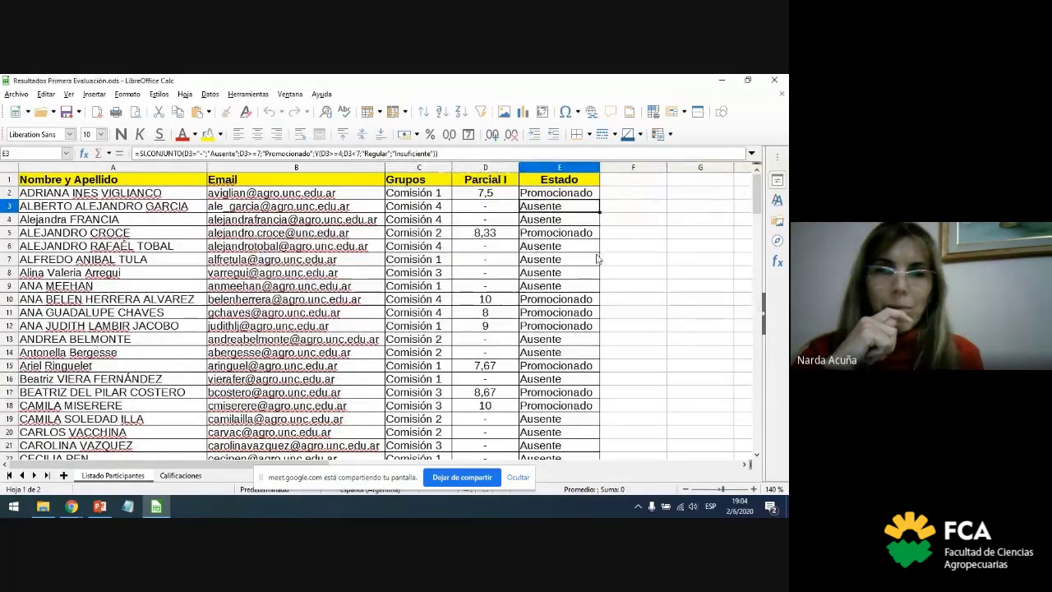
# Fill the corrected E2 formula down the Estado column and check the result in E77
pyautogui.doubleClick(599, 199)
pyautogui.scroll(-20, 599, 204)
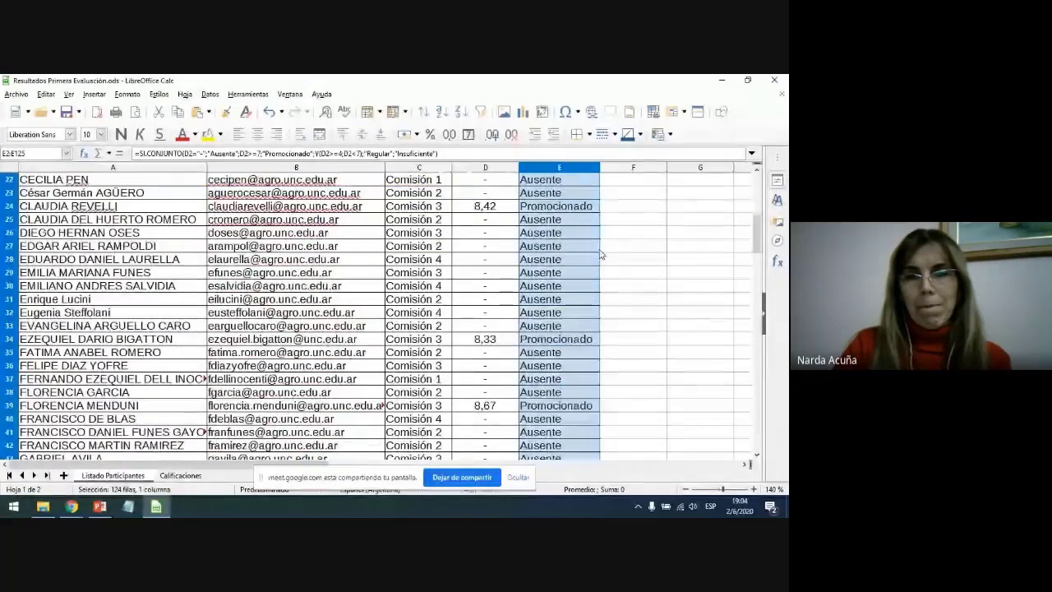
pyautogui.scroll(-3, 602, 250)
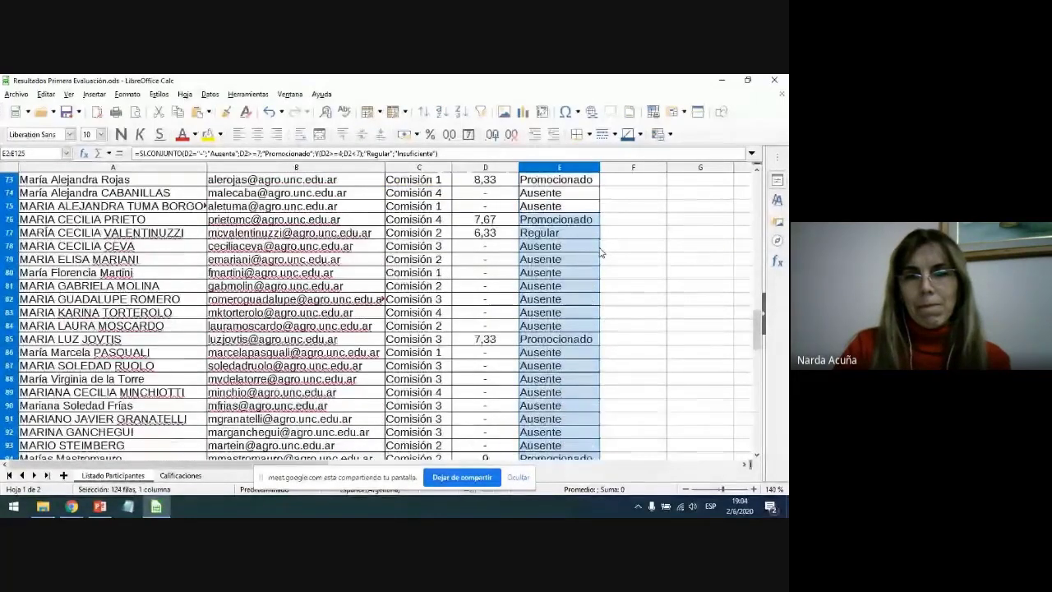
pyautogui.scroll(1, 575, 267)
pyautogui.click(544, 276)
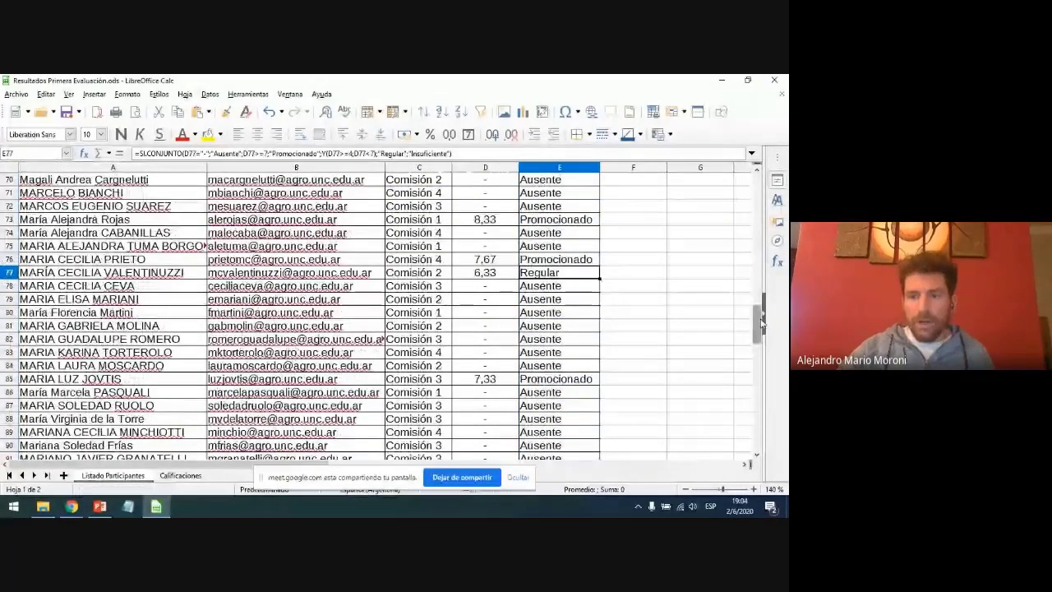
pyautogui.scroll(20, 500, 197)
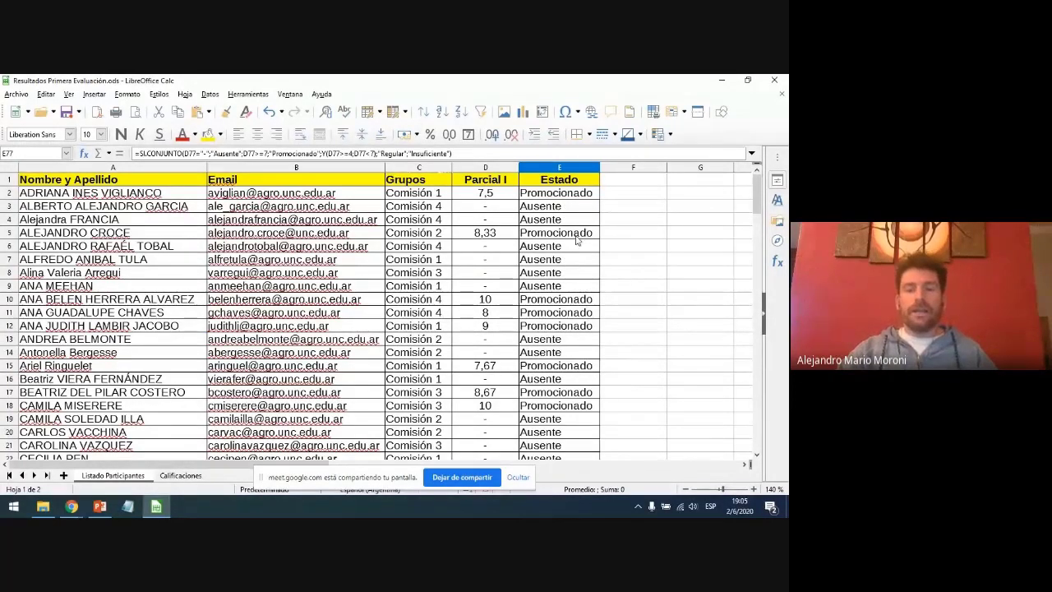
# Review the Parcial I column, the grade in D2 and the Estado formula in E2
pyautogui.click(644, 219)
pyautogui.click(635, 248)
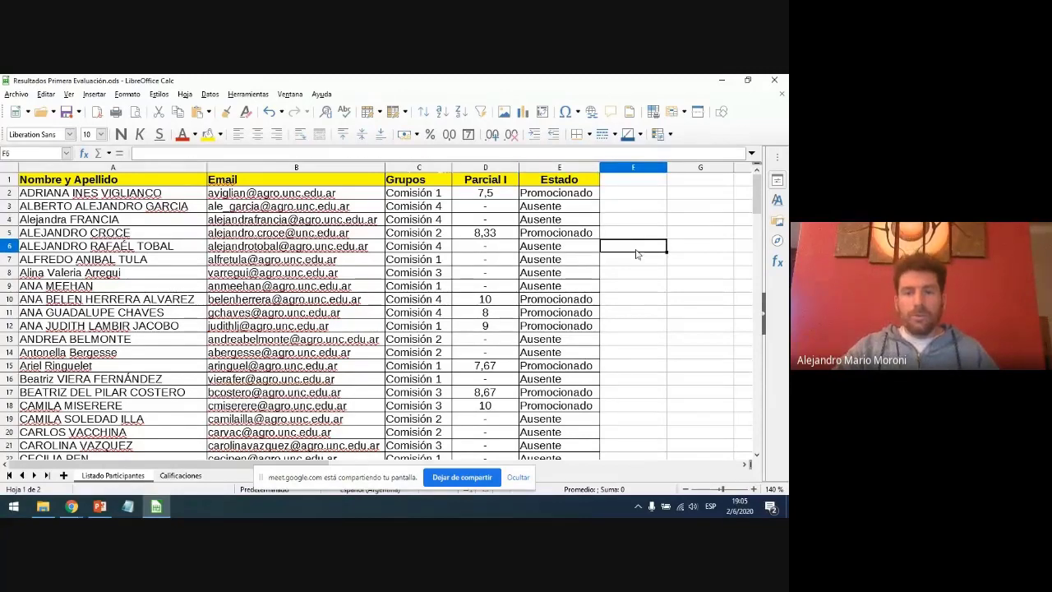
pyautogui.click(487, 169)
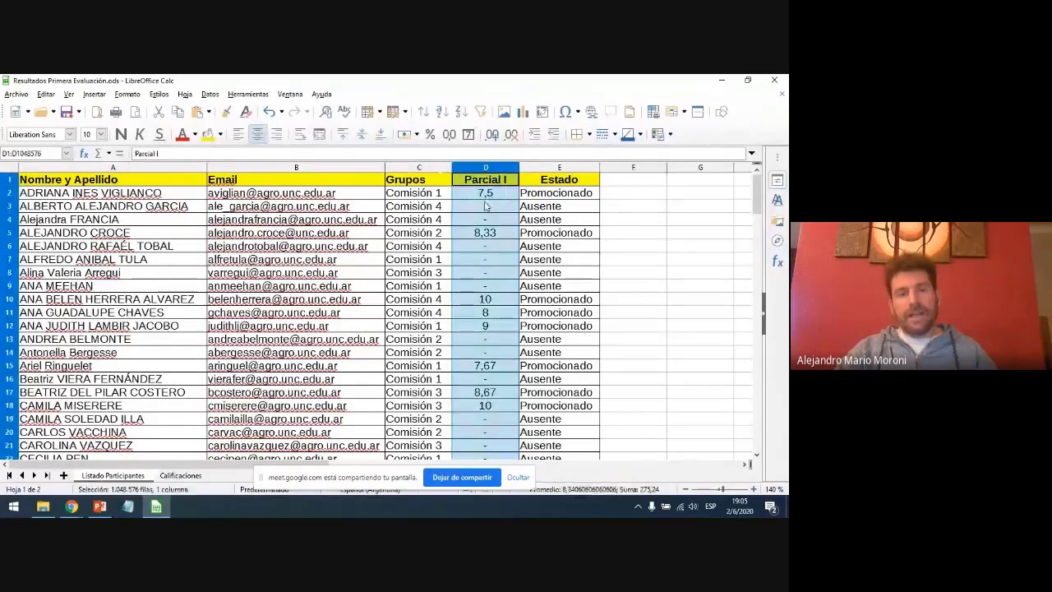
pyautogui.click(486, 194)
pyautogui.click(543, 194)
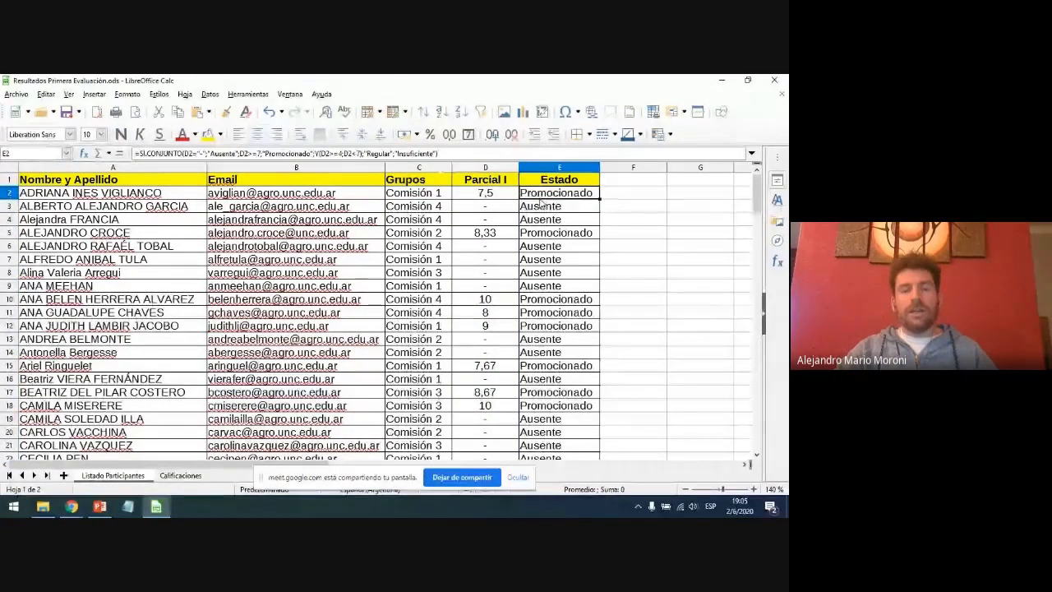
pyautogui.doubleClick(542, 194)
pyautogui.click(556, 170)
pyautogui.press('Escape')
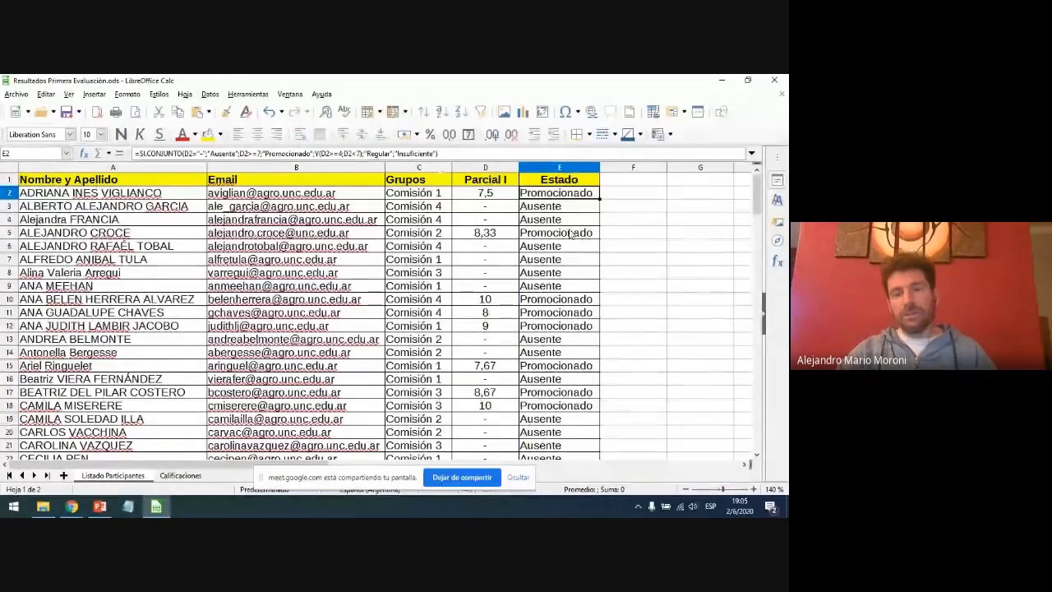
# Copy the Estado column into column F with Paste Special, keeping only text, numbers and dates, and extend the formatted Estado header to F1
pyautogui.click(559, 169)
pyautogui.rightClick(565, 171)
pyautogui.click(633, 169)
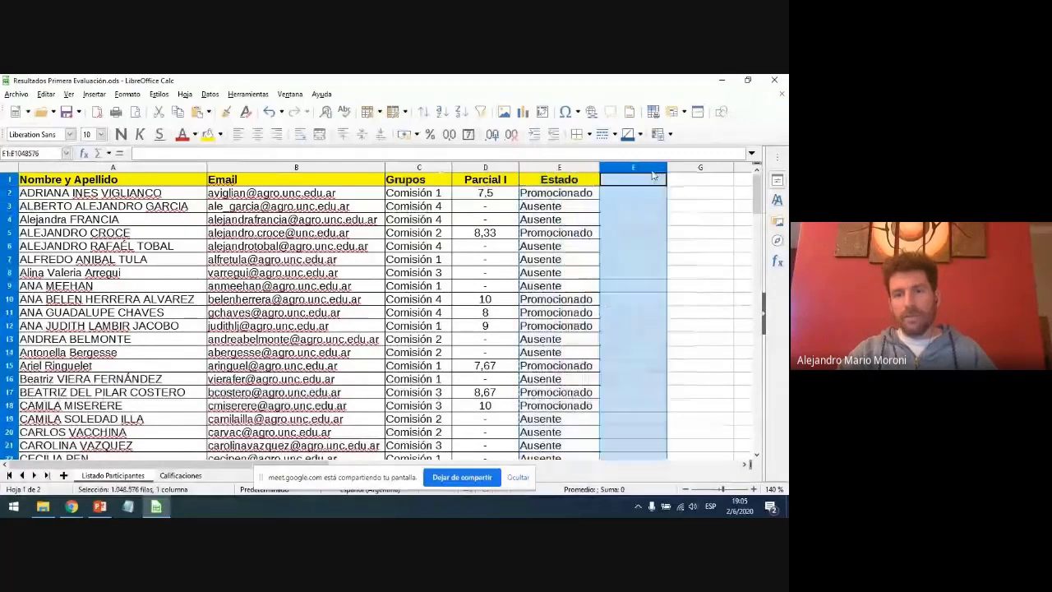
pyautogui.rightClick(662, 171)
pyautogui.click(687, 222)
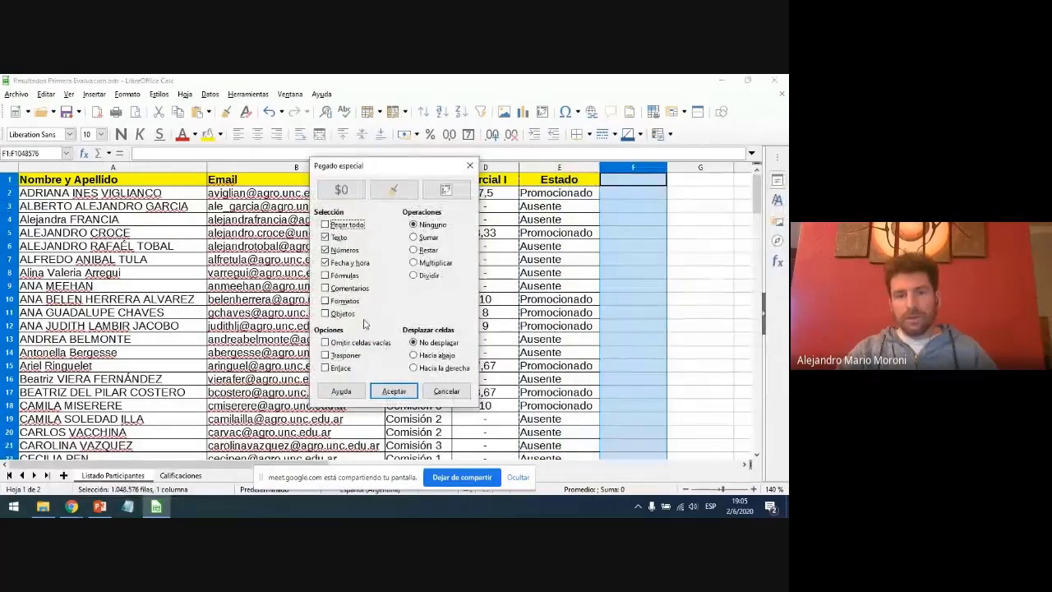
pyautogui.click(378, 390)
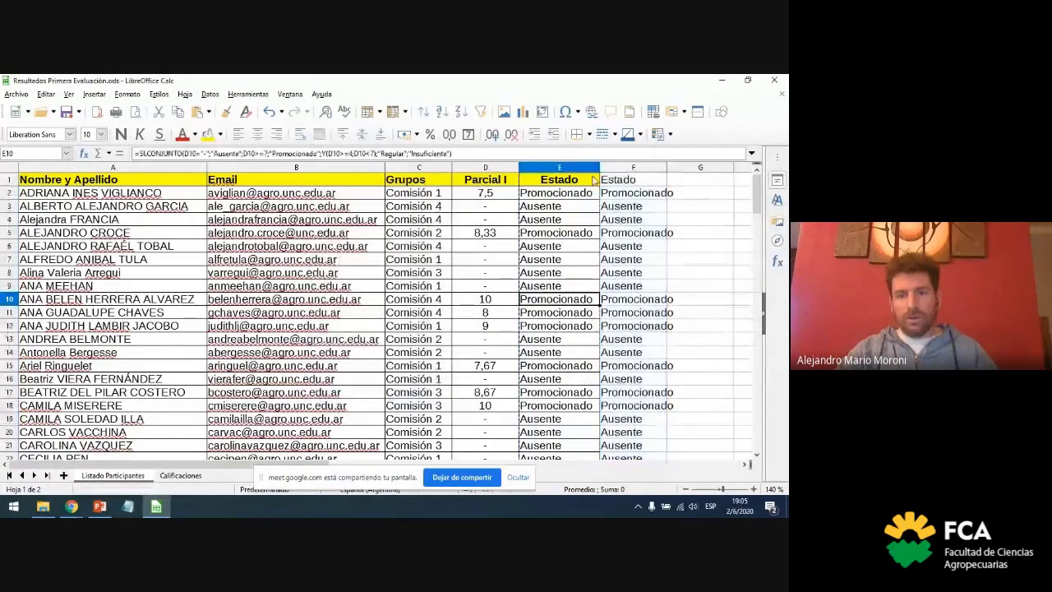
pyautogui.click(567, 179)
pyautogui.moveTo(599, 185); pyautogui.dragTo(674, 191)
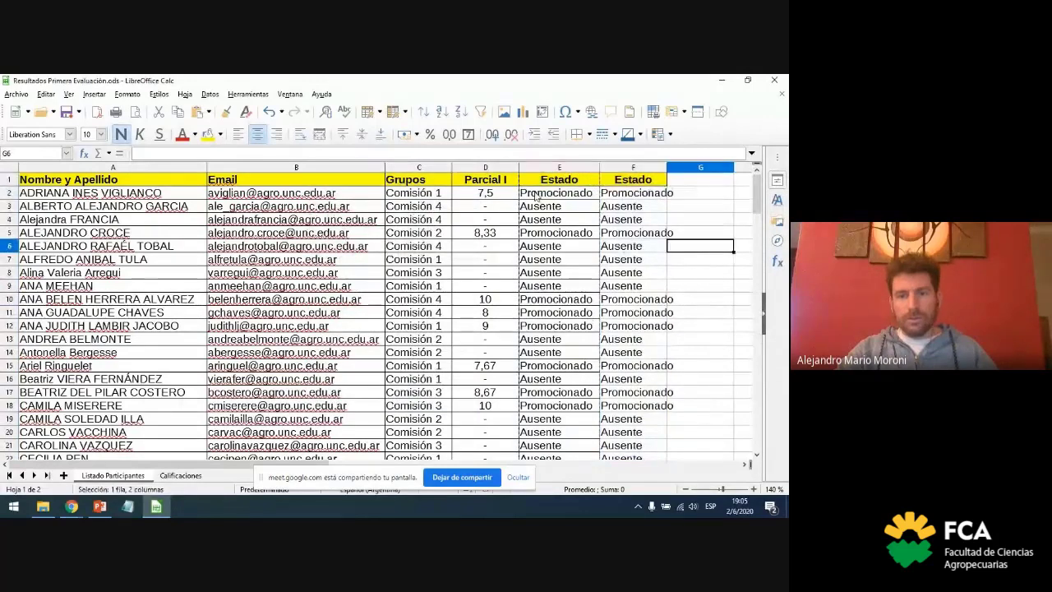
# Delete the formula-based Estado column E and widen the remaining Estado column to fit its text
pyautogui.click(550, 167)
pyautogui.rightClick(550, 168)
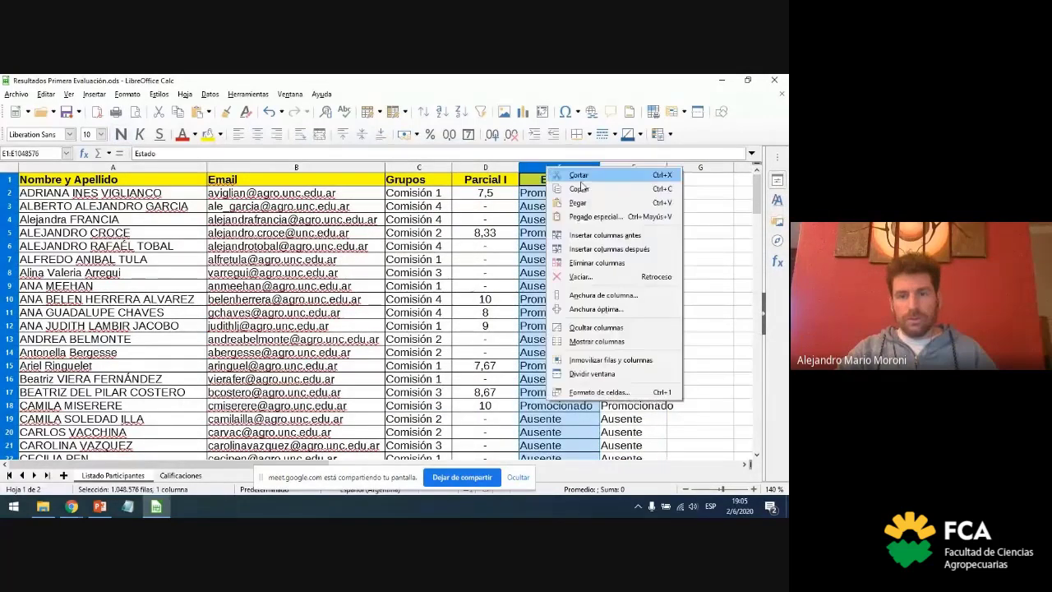
pyautogui.click(597, 262)
pyautogui.click(608, 245)
pyautogui.moveTo(581, 167); pyautogui.dragTo(599, 167)
pyautogui.click(633, 259)
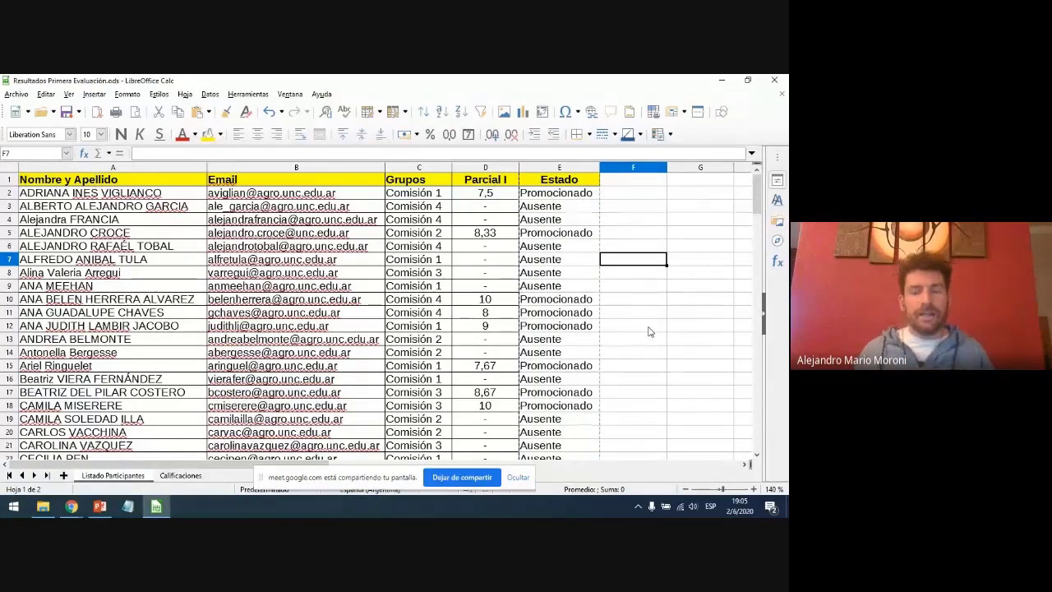
# Apply cell borders to the whole participant table, A1:E125
pyautogui.click(72, 185)
pyautogui.hotkey('ctrl', 'shift', 'End')
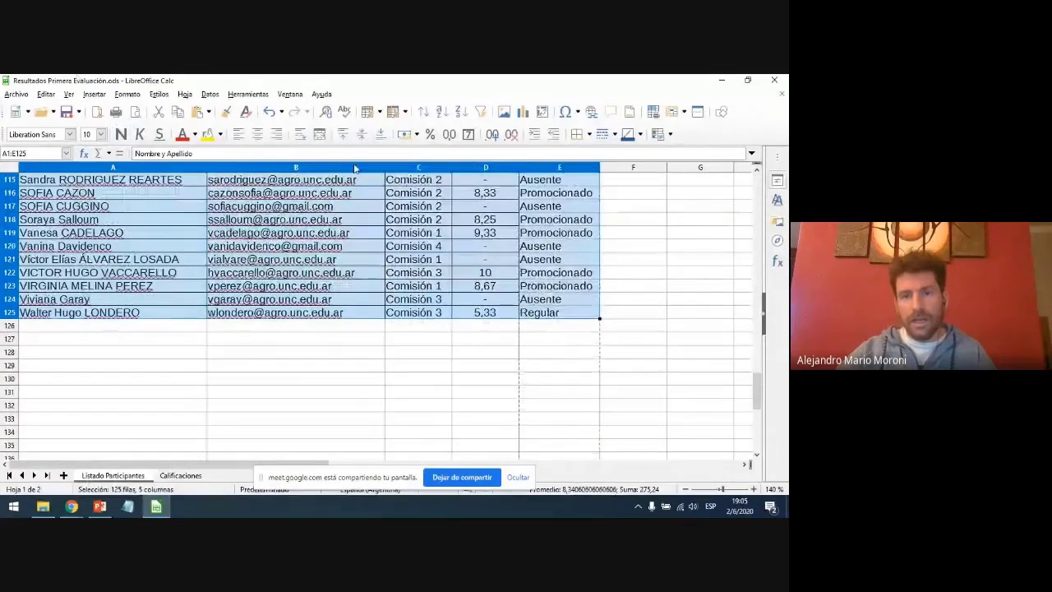
pyautogui.click(583, 133)
pyautogui.click(622, 197)
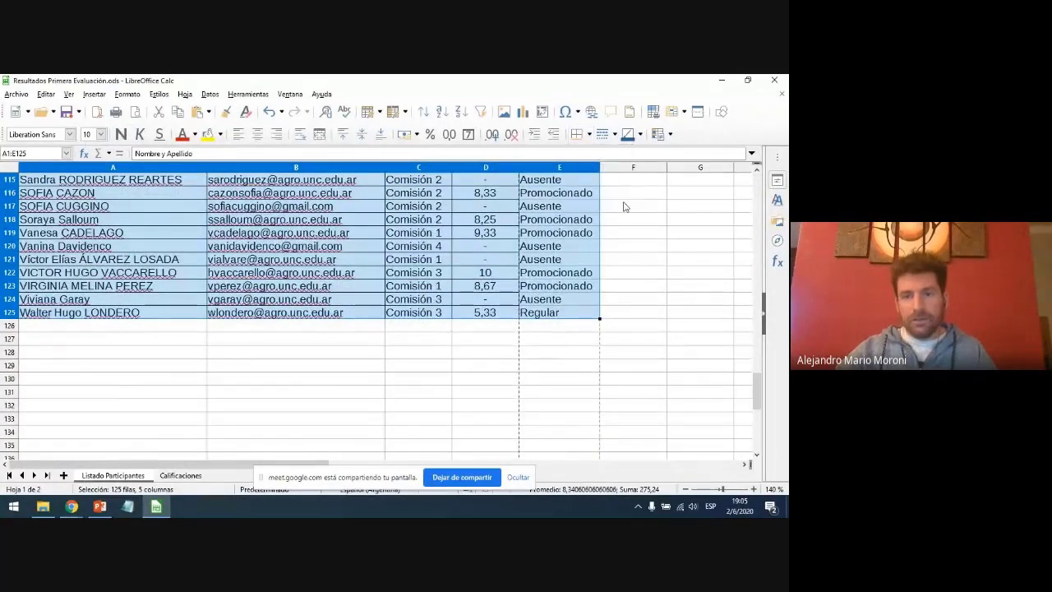
pyautogui.moveTo(762, 402); pyautogui.dragTo(761, 184)
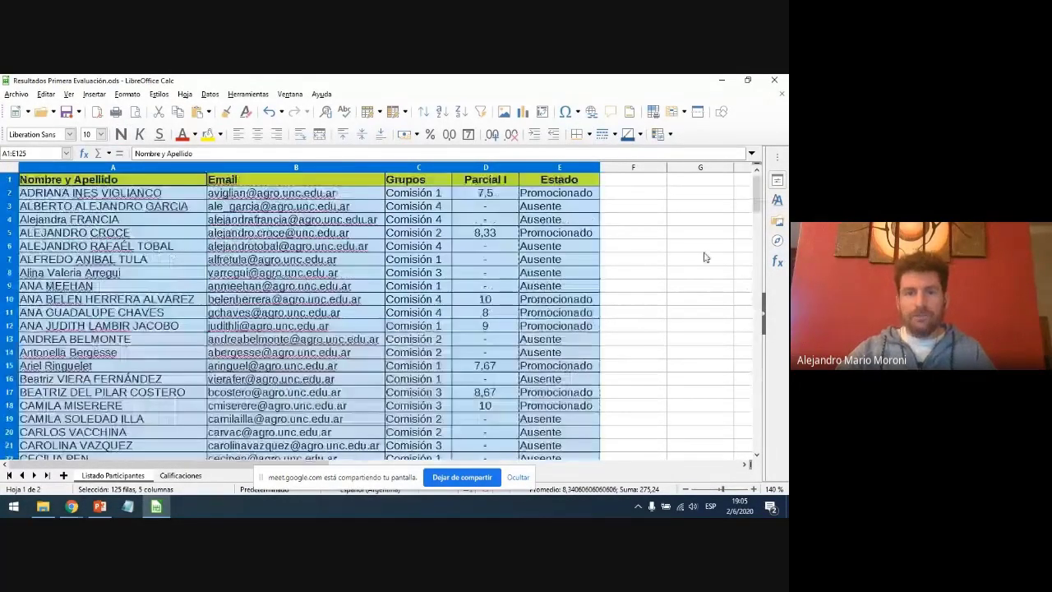
pyautogui.moveTo(698, 246); pyautogui.dragTo(699, 258)
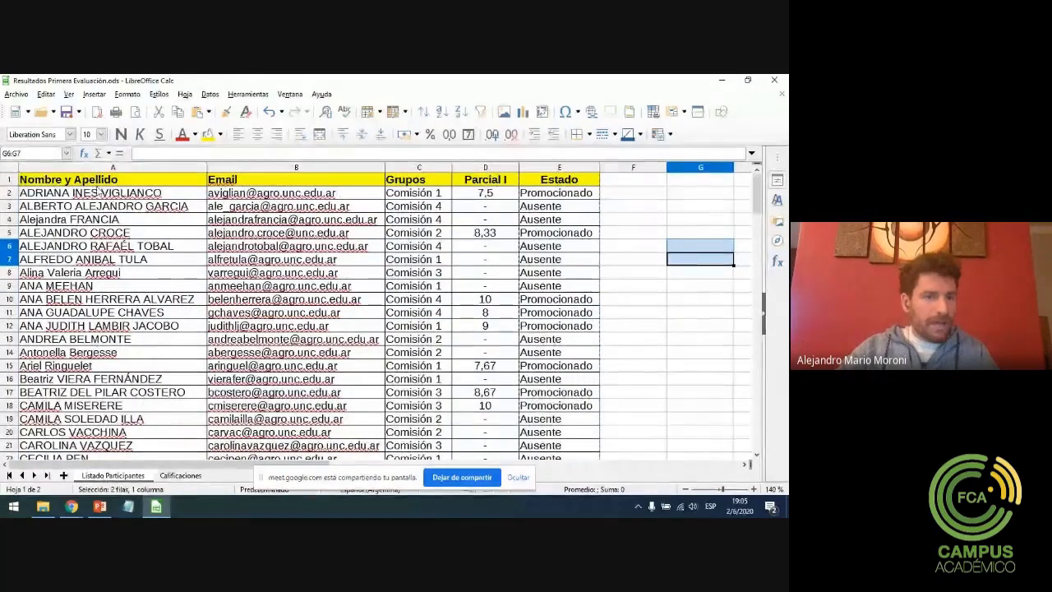
pyautogui.click(202, 181)
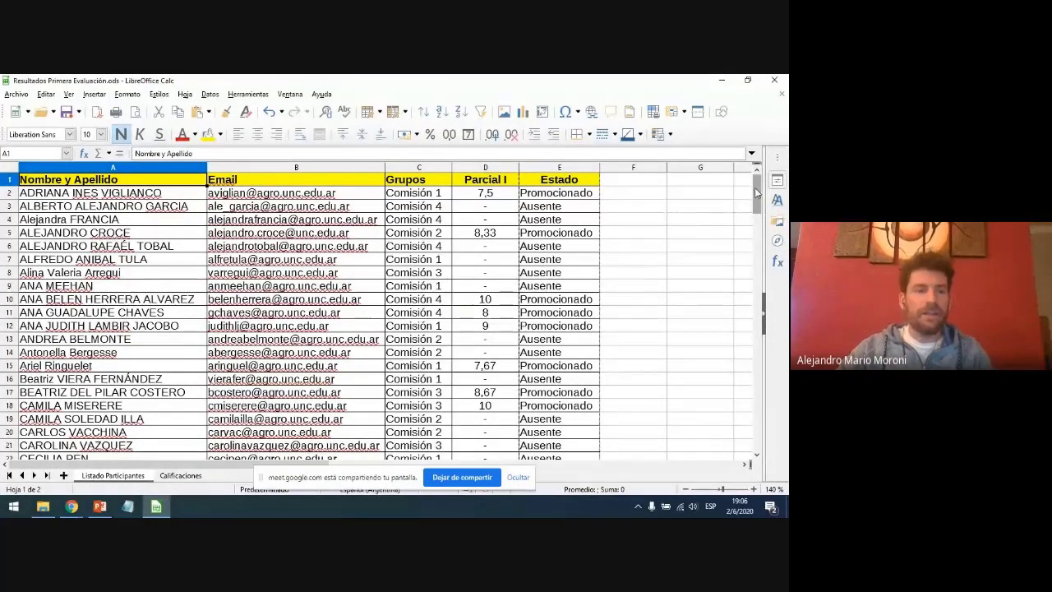
pyautogui.moveTo(756, 192)
pyautogui.mouseDown()
pyautogui.moveTo(729, 410)
pyautogui.moveTo(747, 328)
pyautogui.moveTo(750, 193)
pyautogui.mouseUp()
pyautogui.click(700, 233)
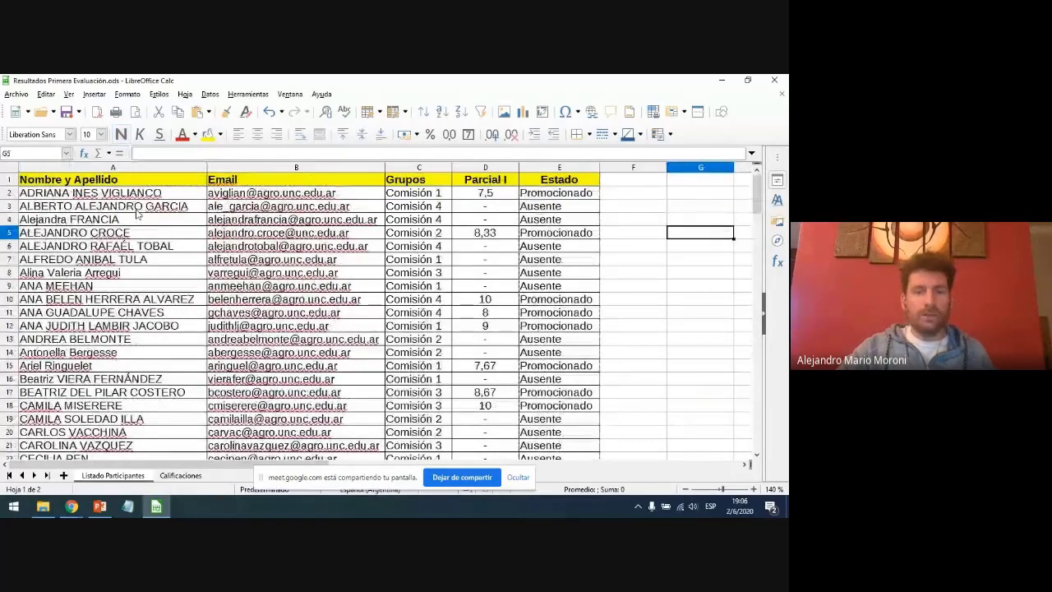
pyautogui.hotkey('ctrl', 'a')
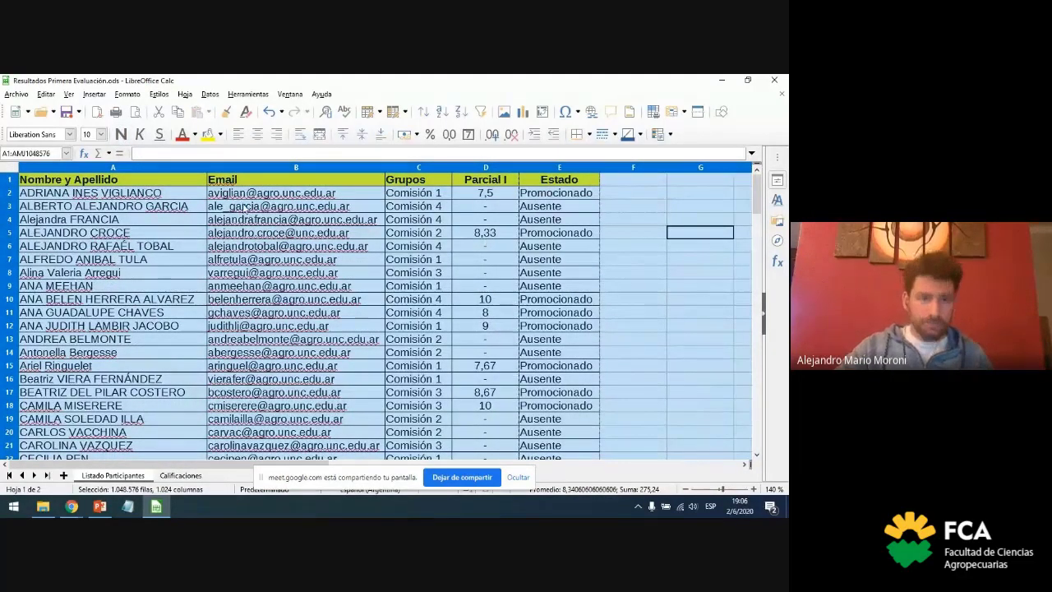
pyautogui.click(99, 94)
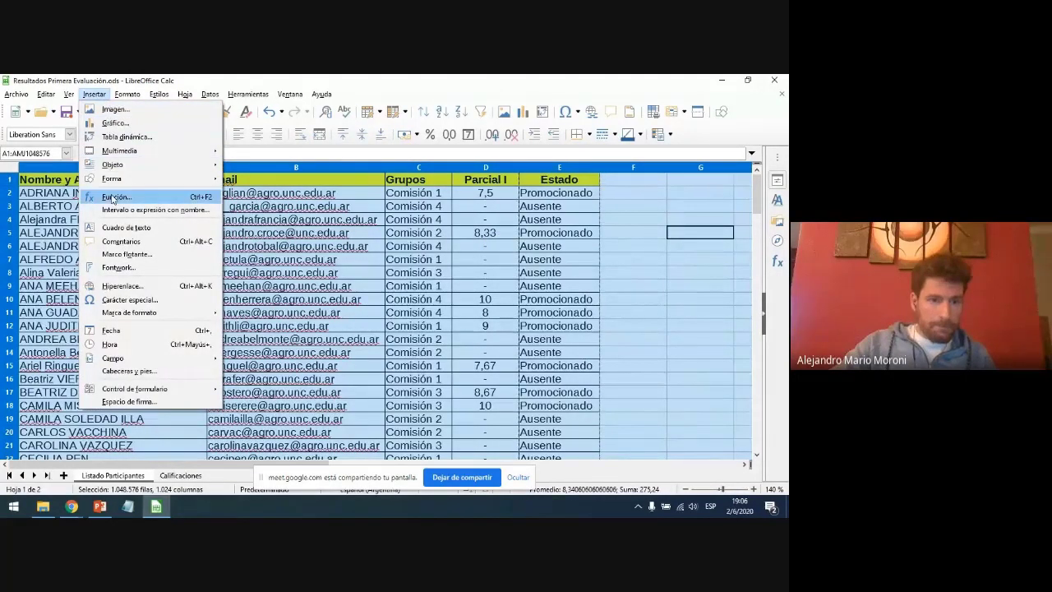
pyautogui.click(124, 137)
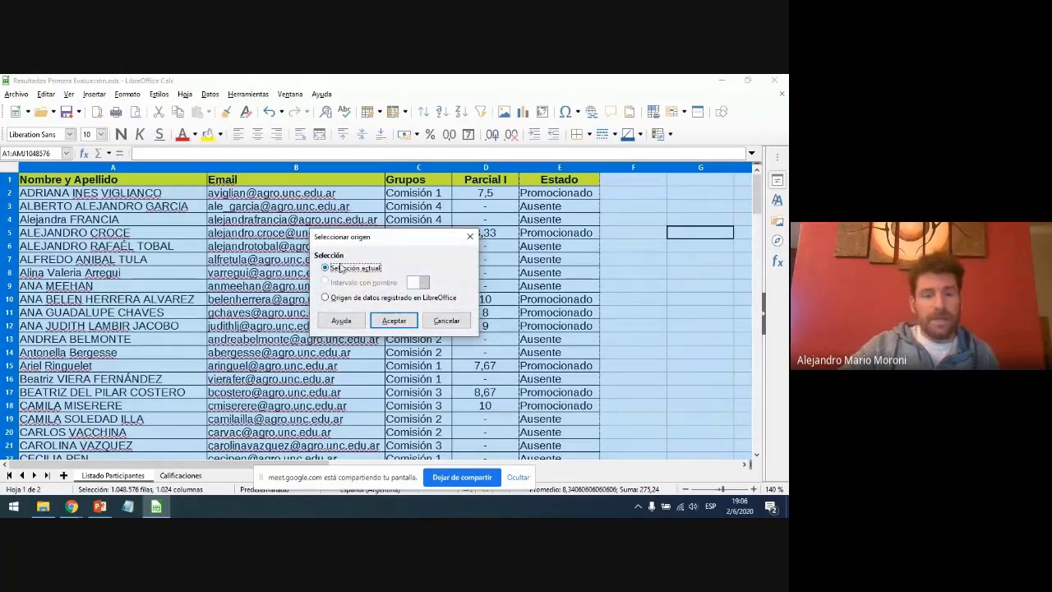
pyautogui.click(392, 323)
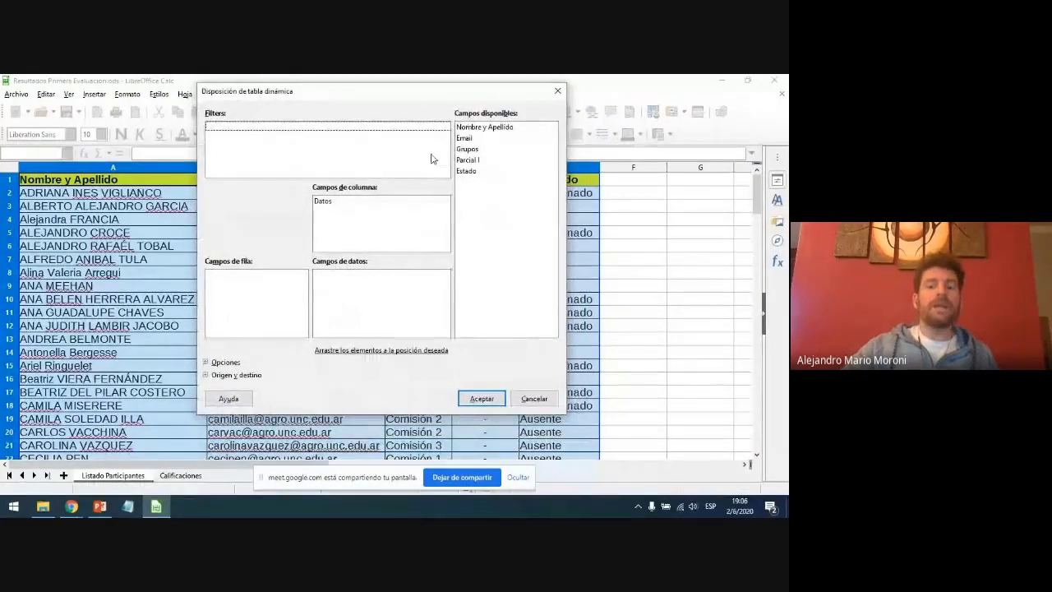
pyautogui.click(481, 127)
pyautogui.click(477, 138)
pyautogui.click(475, 149)
pyautogui.click(475, 161)
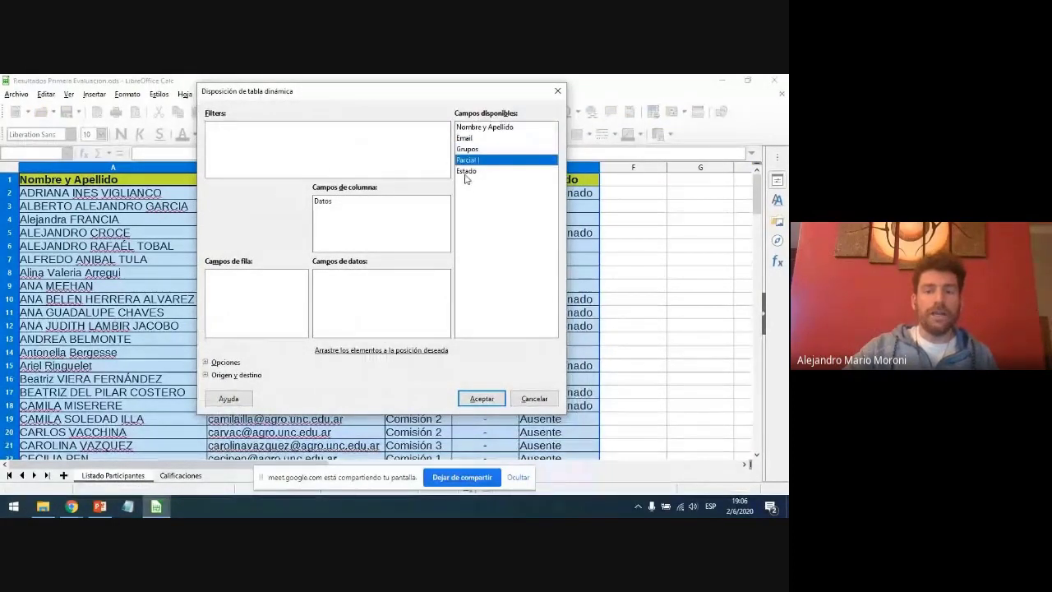
pyautogui.click(466, 171)
pyautogui.click(481, 149)
pyautogui.click(477, 138)
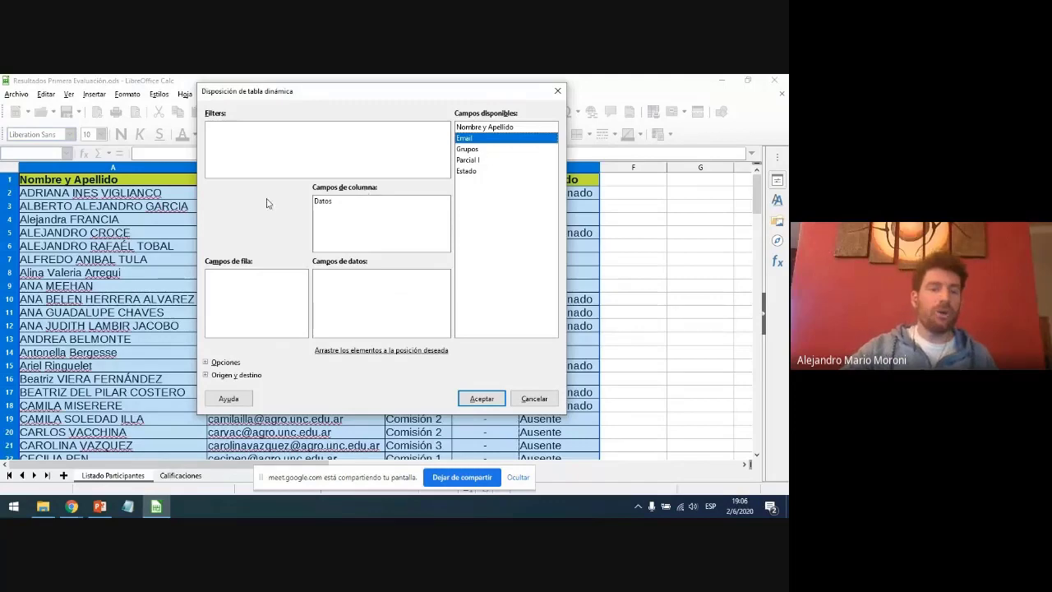
pyautogui.moveTo(287, 102); pyautogui.dragTo(336, 212)
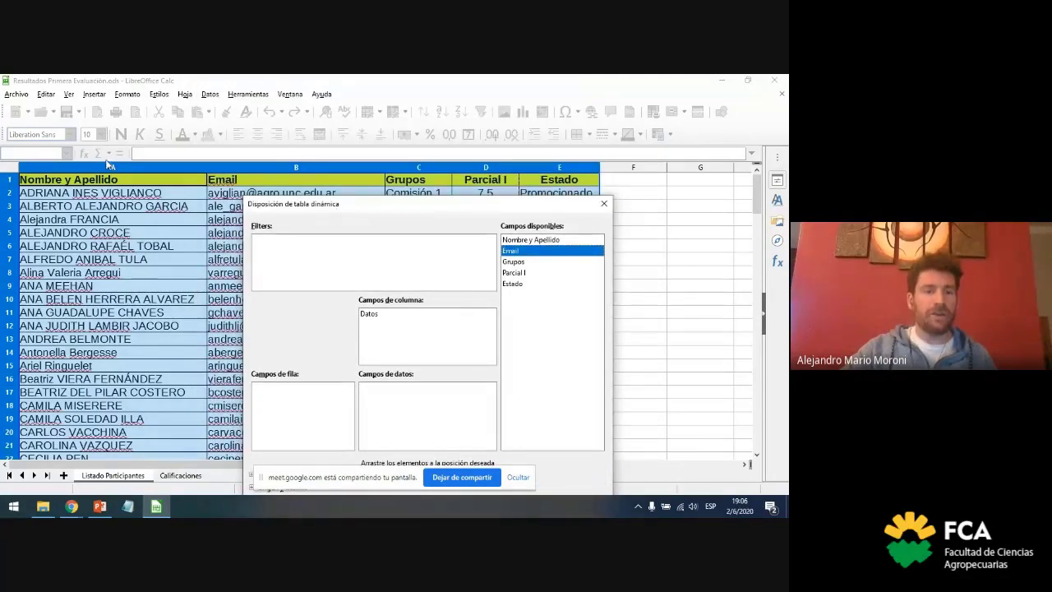
pyautogui.moveTo(454, 198)
pyautogui.mouseDown()
pyautogui.moveTo(453, 179)
pyautogui.moveTo(453, 200)
pyautogui.mouseUp()
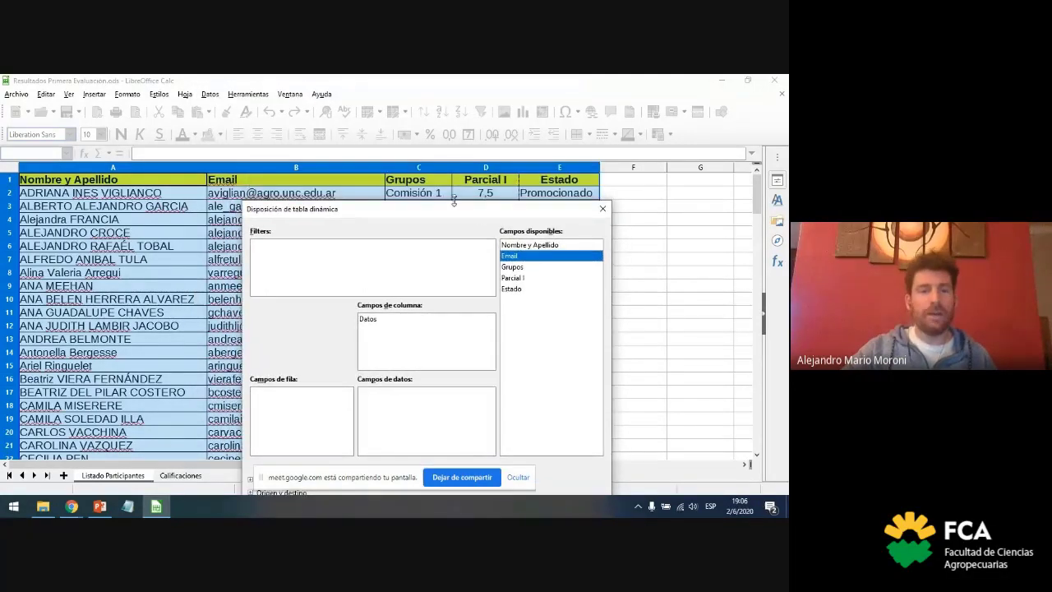
pyautogui.click(399, 337)
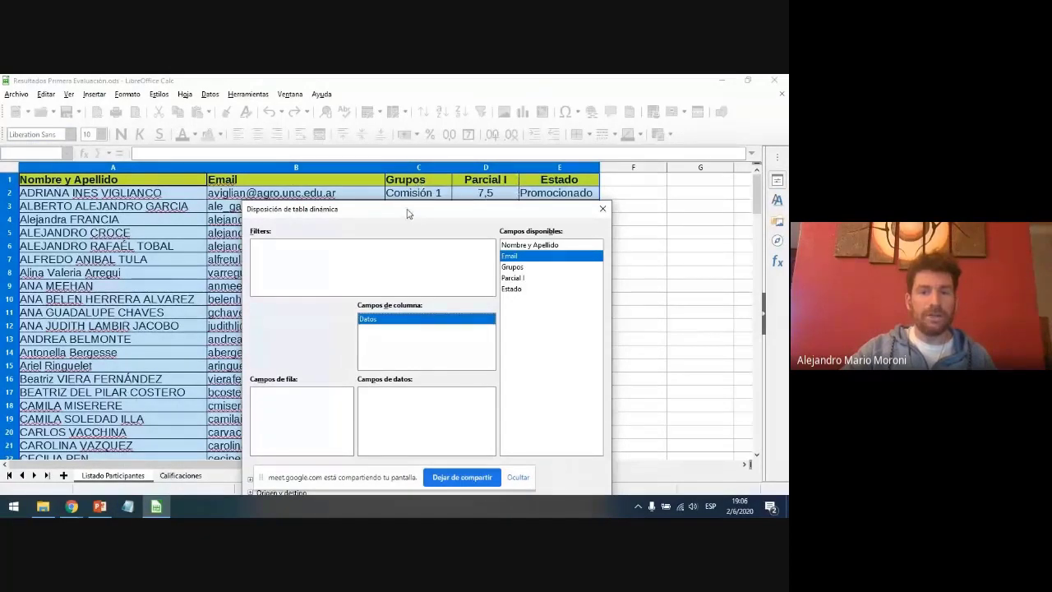
pyautogui.moveTo(407, 214); pyautogui.dragTo(424, 135)
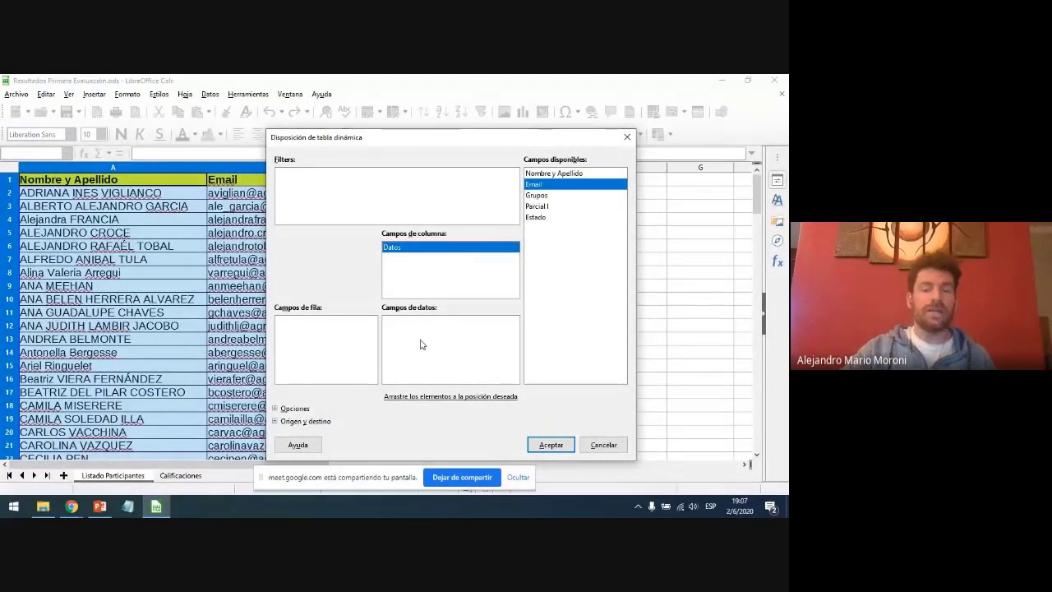
pyautogui.click(552, 195)
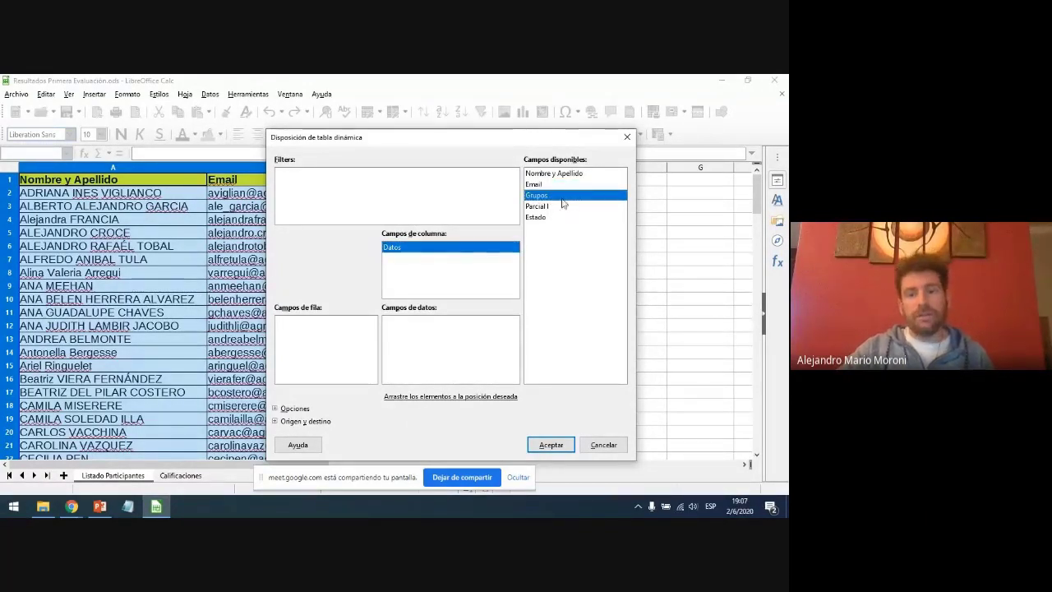
pyautogui.click(603, 444)
# Rename the Grupos header in C1 to Comisión
pyautogui.doubleClick(409, 182)
pyautogui.write('Comisiones')
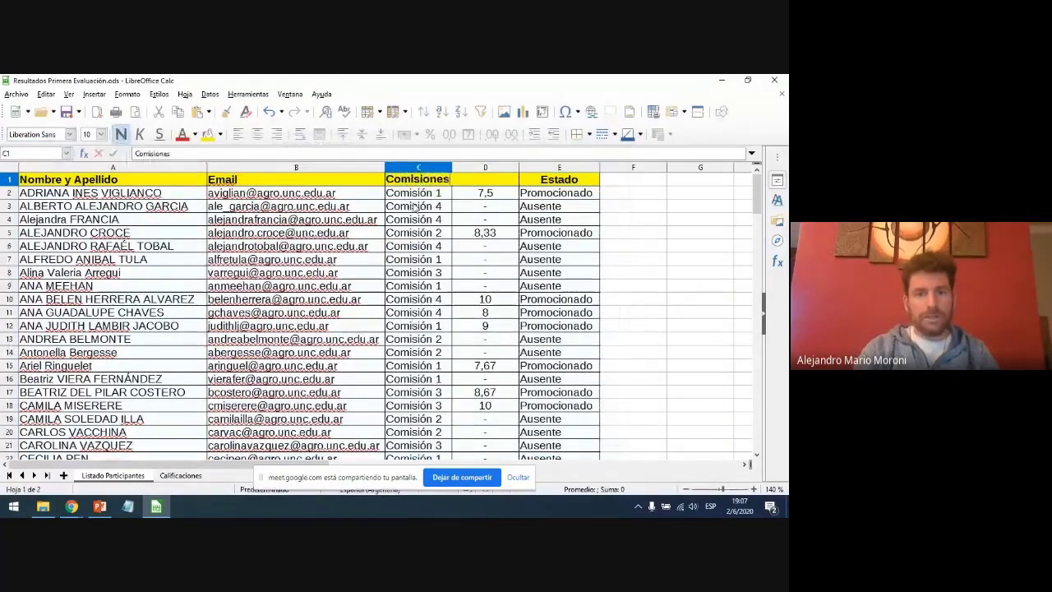
pyautogui.press('Return')
pyautogui.click(422, 183)
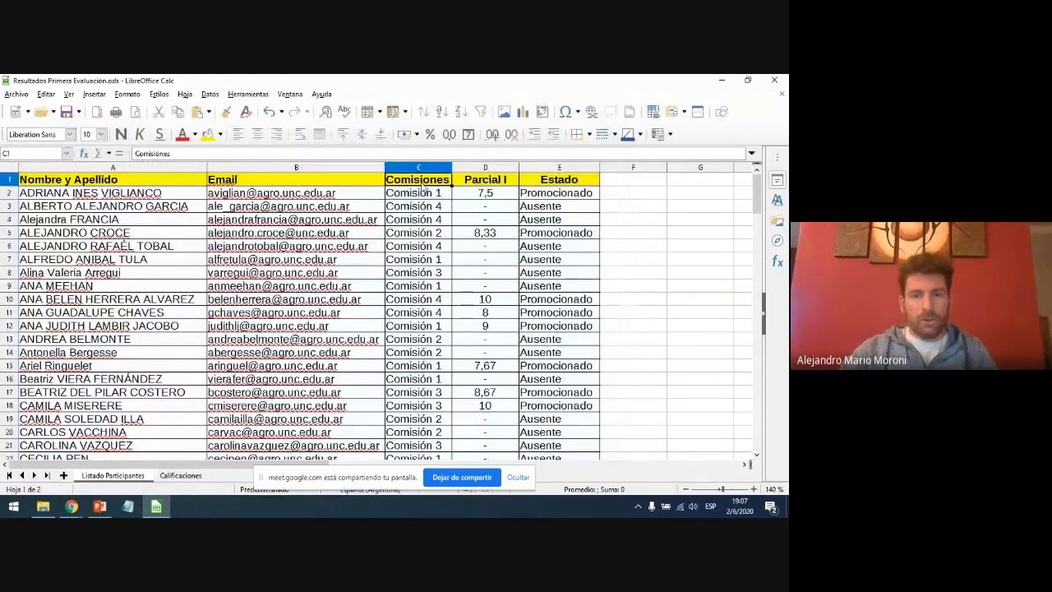
pyautogui.write('Com')
pyautogui.write('isió')
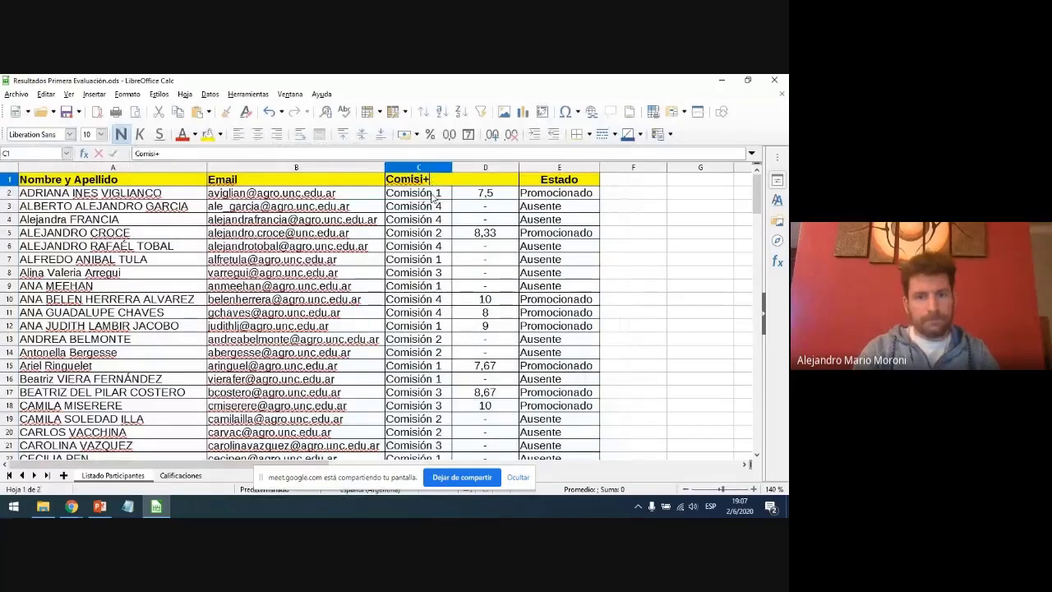
pyautogui.write('n')
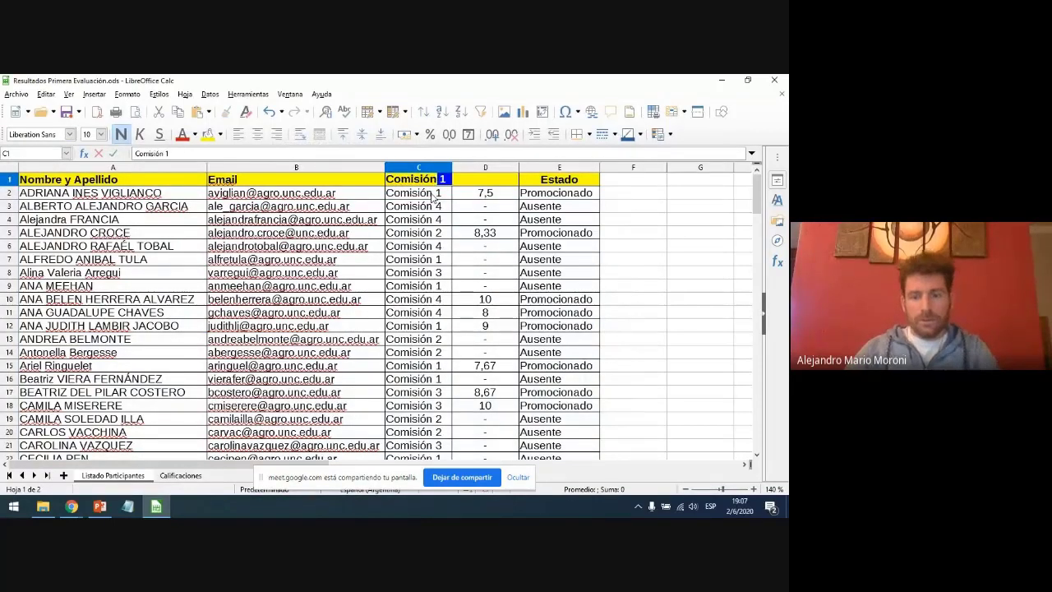
pyautogui.press('Delete')
pyautogui.press('Return')
# Start a pivot table from the current selection of the whole participant sheet and add Comisión as its row field
pyautogui.click(284, 299)
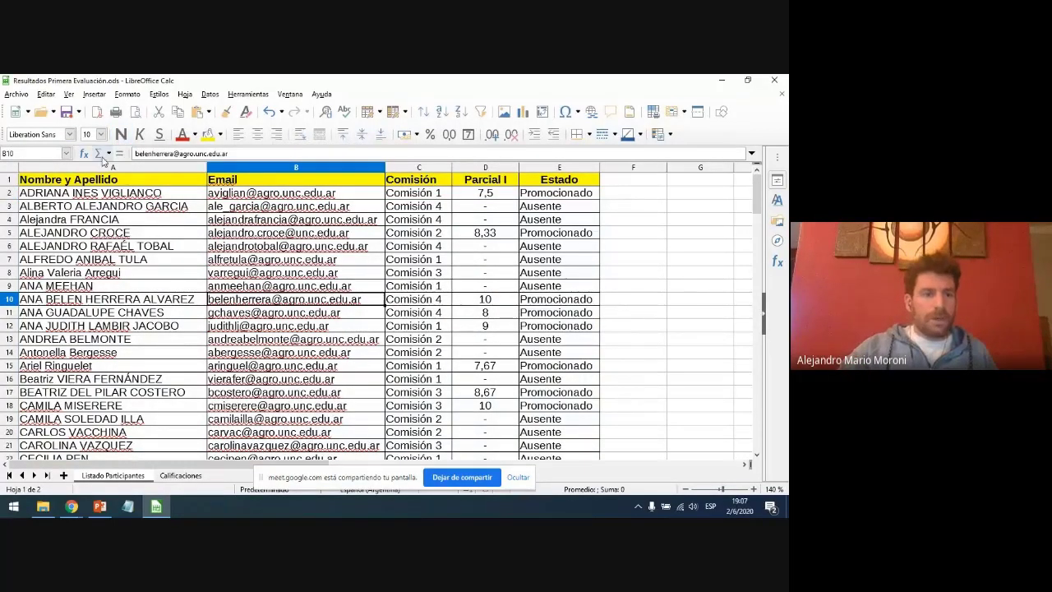
pyautogui.click(6, 170)
pyautogui.click(94, 94)
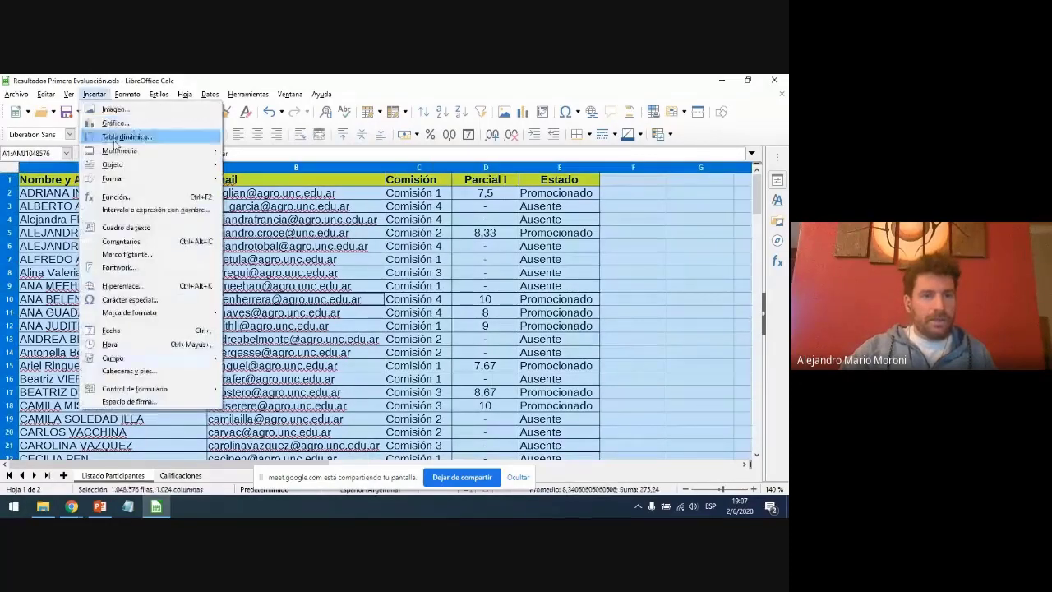
pyautogui.click(115, 136)
pyautogui.click(393, 320)
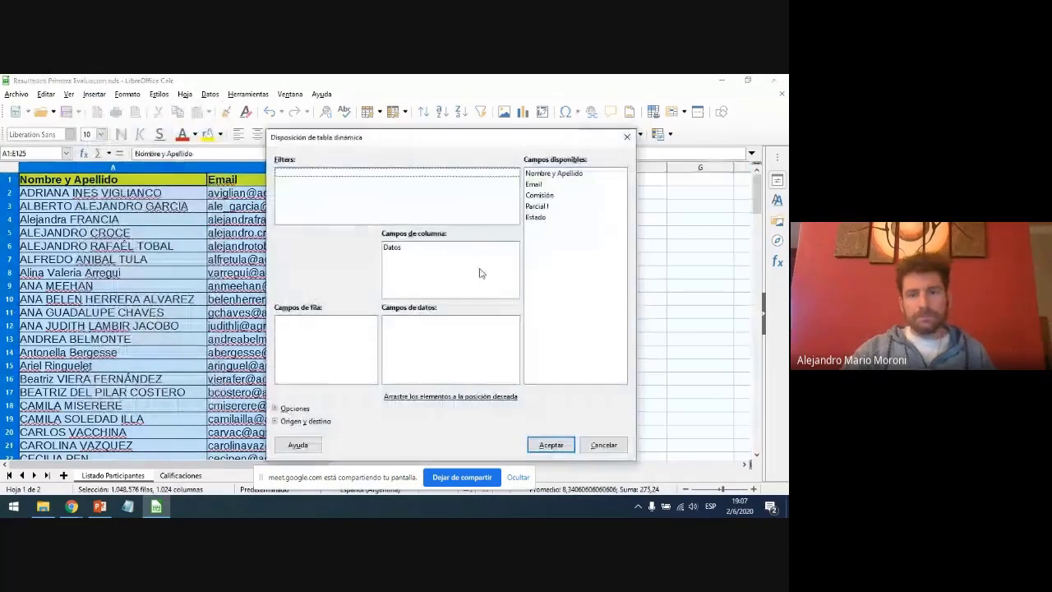
pyautogui.click(467, 148)
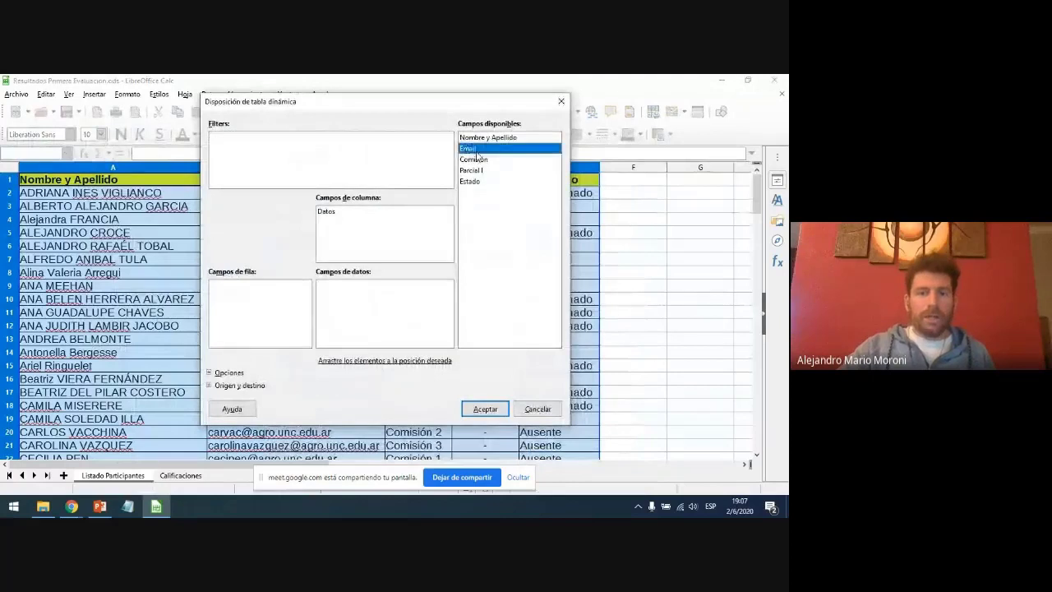
pyautogui.moveTo(473, 158); pyautogui.dragTo(272, 302)
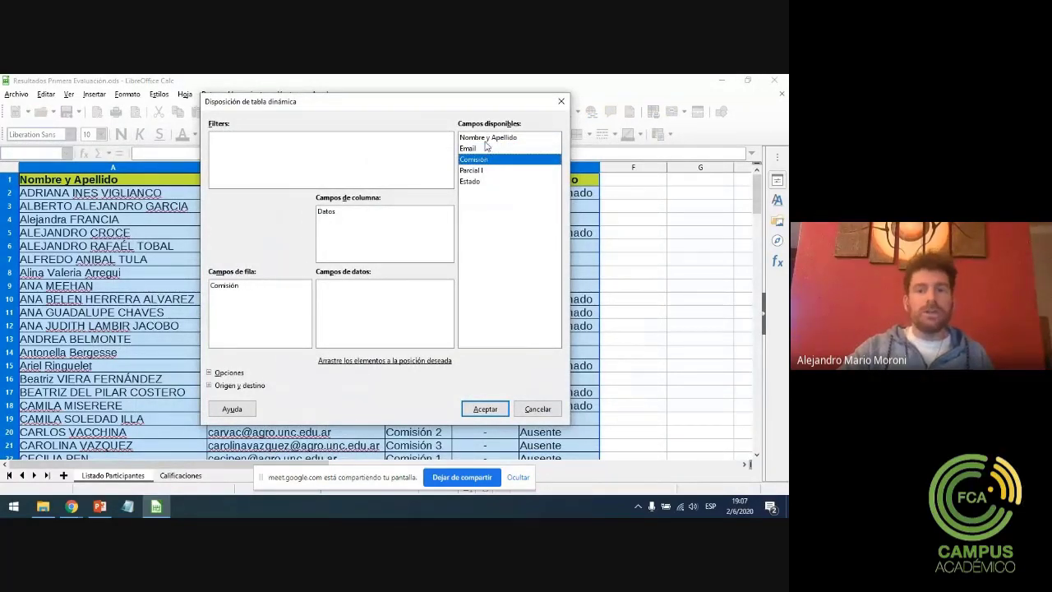
# Add Estado as a column field of the pivot table
pyautogui.click(485, 171)
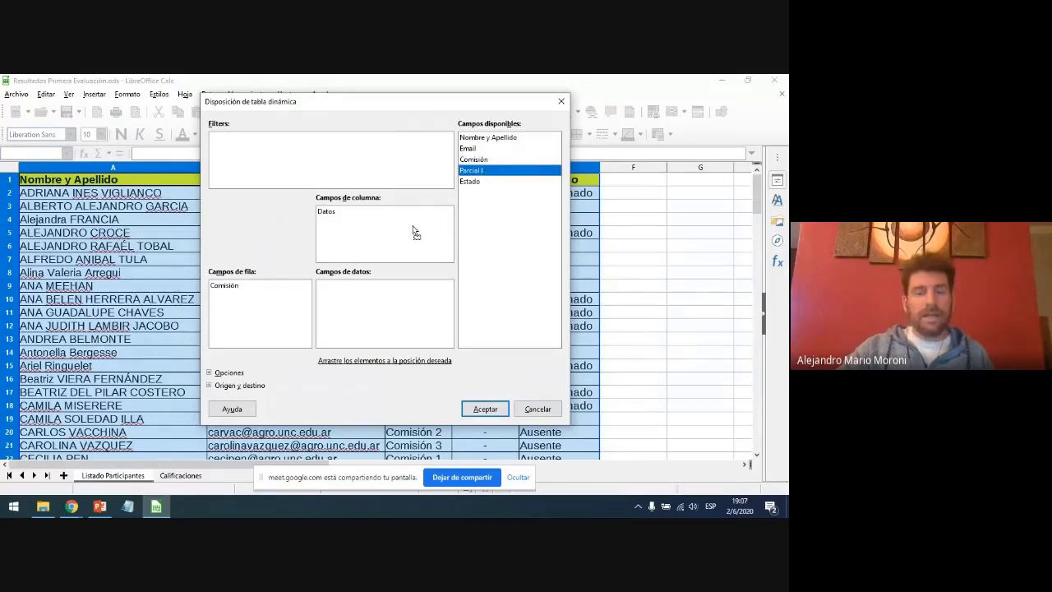
pyautogui.click(481, 160)
pyautogui.click(480, 170)
pyautogui.moveTo(481, 181); pyautogui.dragTo(378, 230)
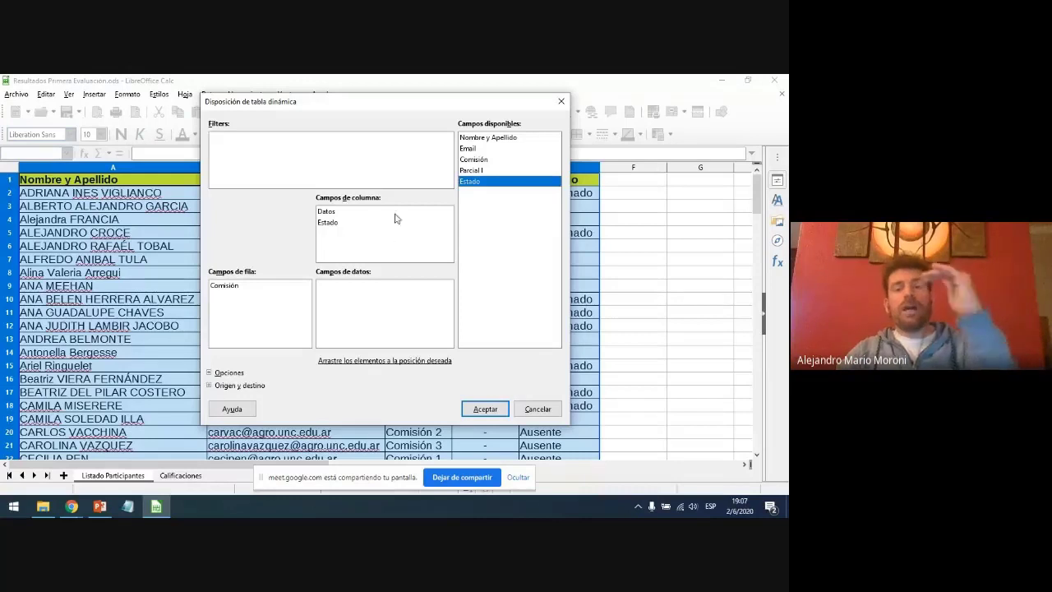
# Add Estado as the data field with the Recuento function, showing elements without data, and create the pivot table
pyautogui.moveTo(486, 188); pyautogui.dragTo(406, 301)
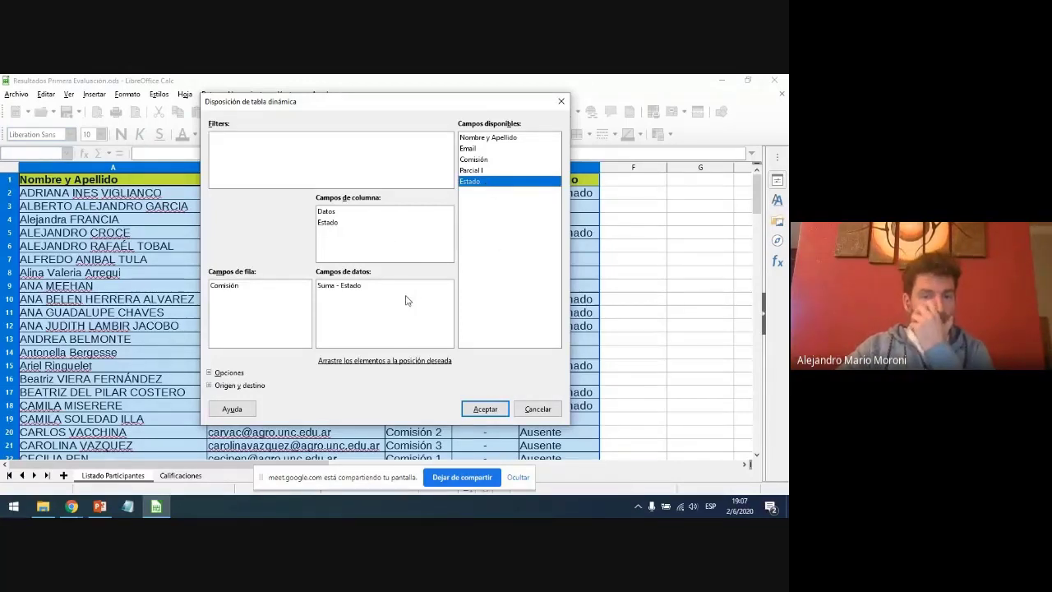
pyautogui.doubleClick(335, 286)
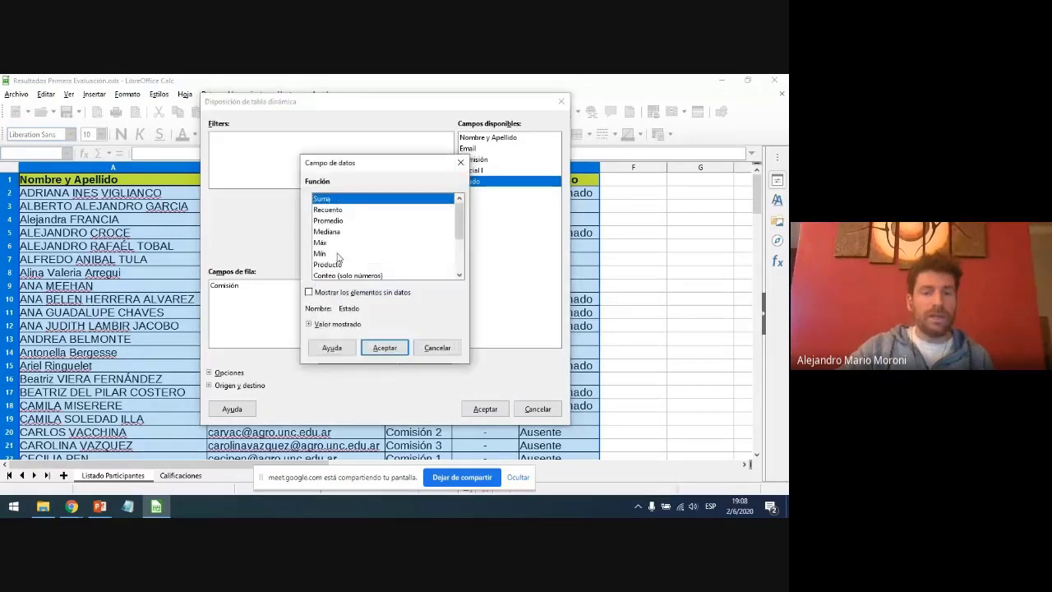
pyautogui.click(333, 211)
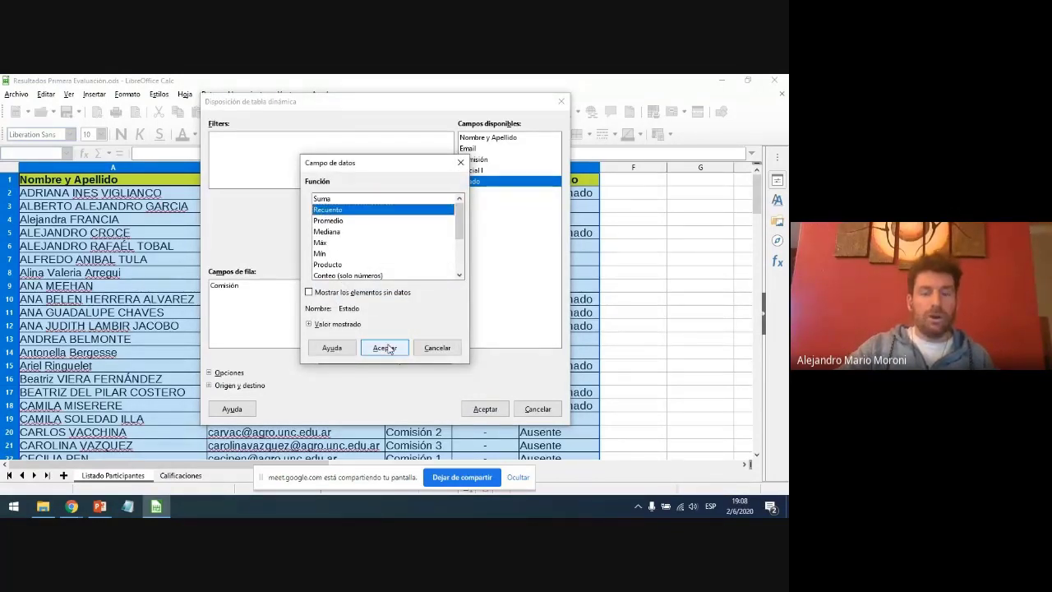
pyautogui.click(325, 294)
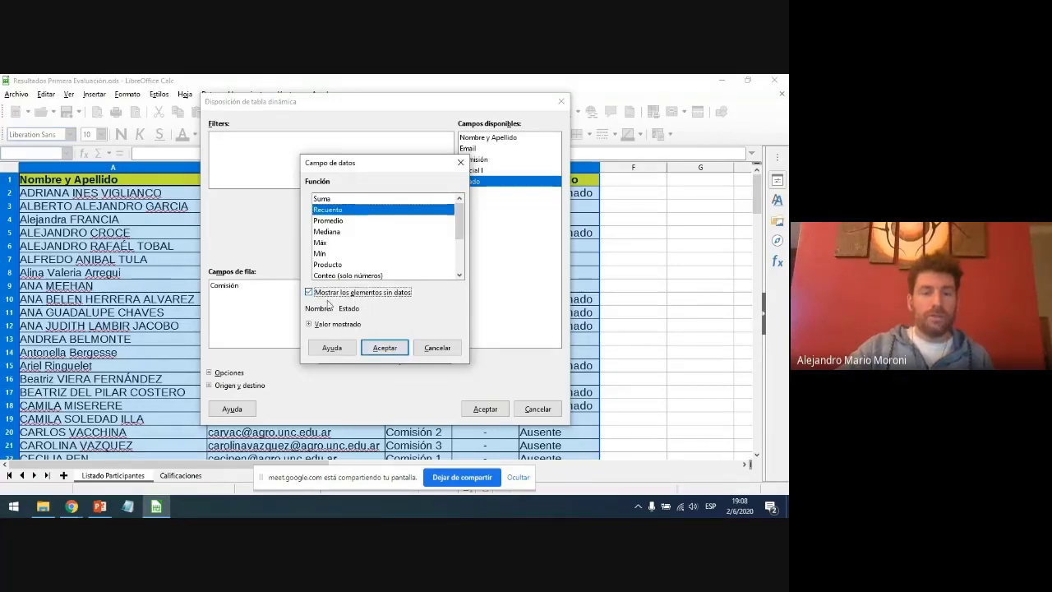
pyautogui.click(385, 350)
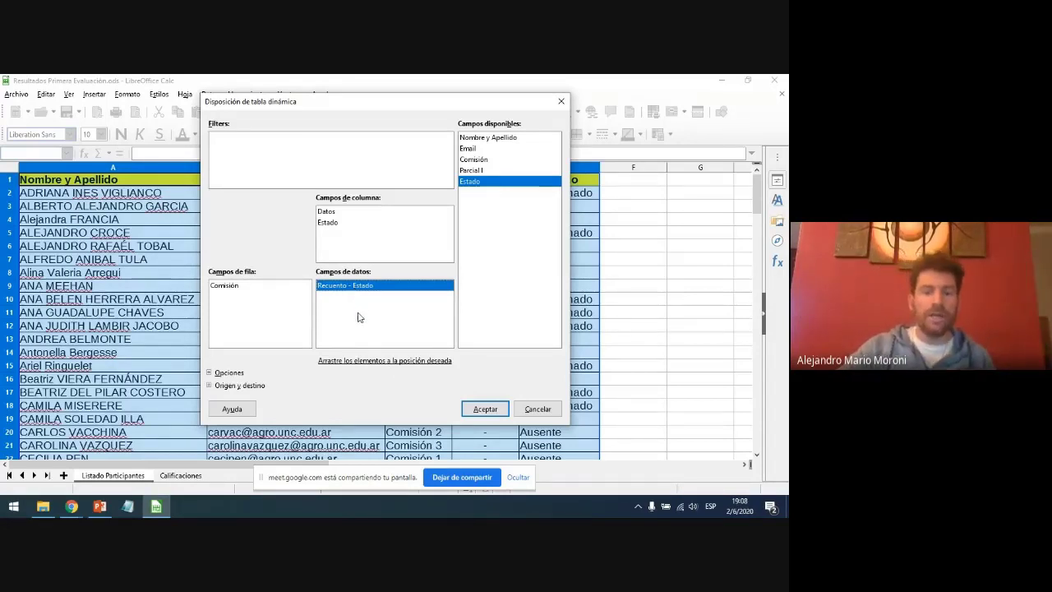
pyautogui.click(483, 408)
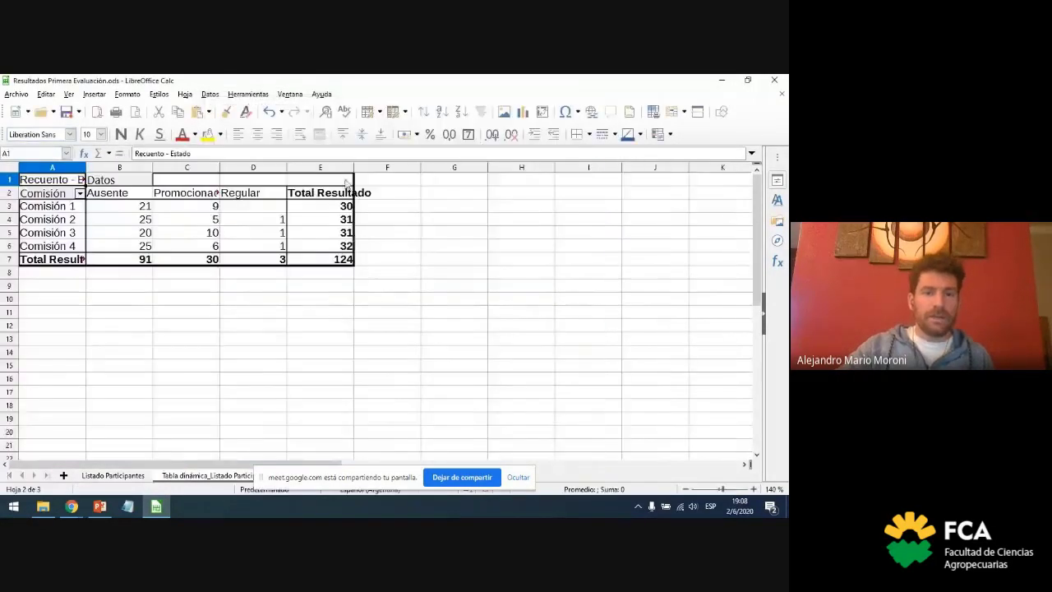
# Widen columns B to E of the pivot table so the Ausente, Promocionado, Regular and Total Resultado headers fit
pyautogui.click(402, 282)
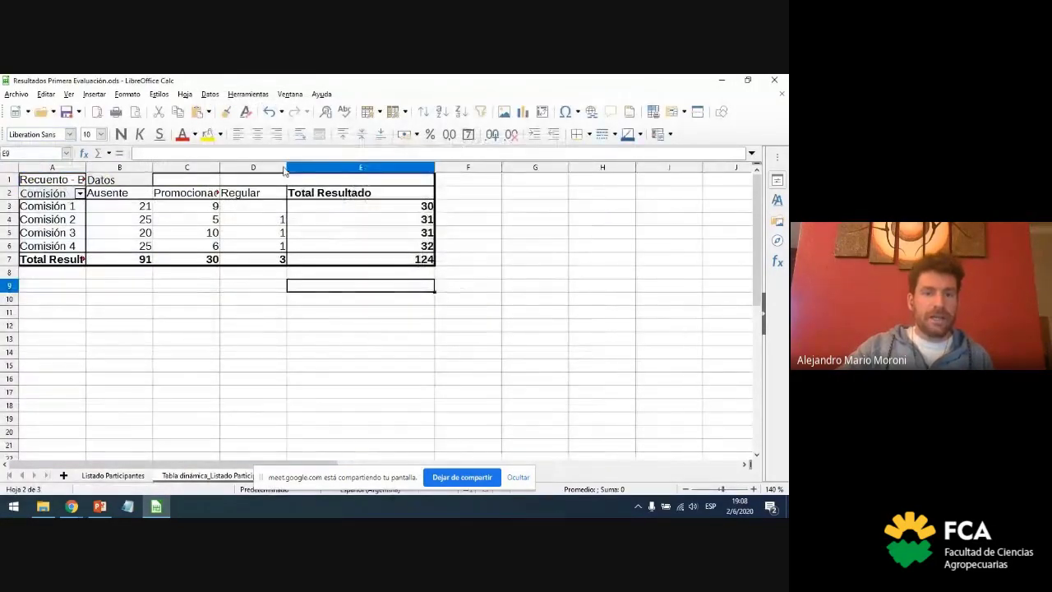
pyautogui.moveTo(287, 167); pyautogui.dragTo(313, 167)
pyautogui.click(268, 302)
pyautogui.moveTo(153, 167); pyautogui.dragTo(202, 167)
pyautogui.click(212, 340)
pyautogui.moveTo(269, 167); pyautogui.dragTo(312, 167)
pyautogui.click(295, 315)
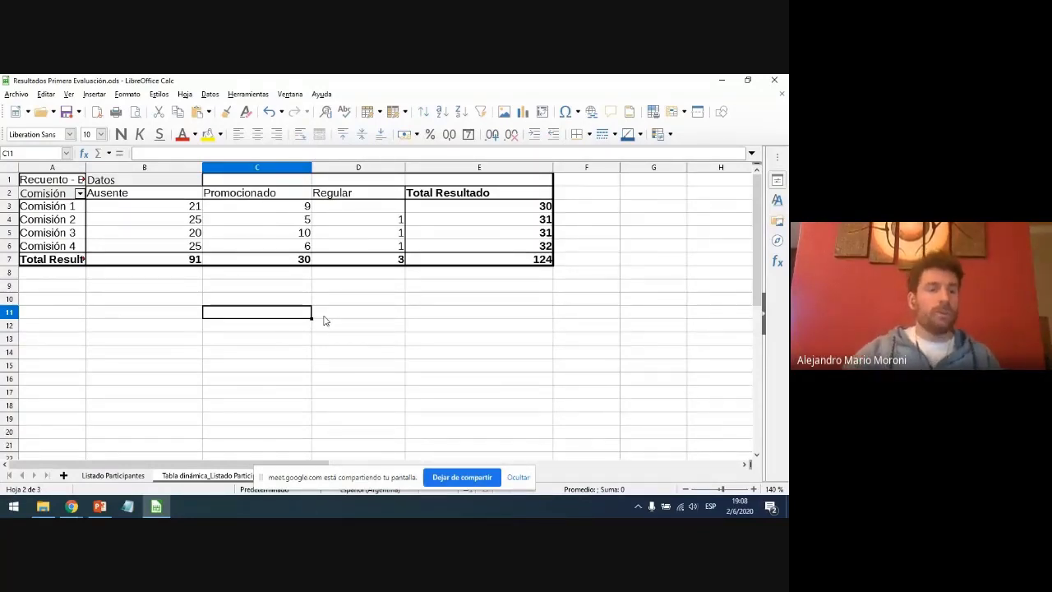
# Try out the pivot table's Comisión filter and accept it with all comisiones selected
pyautogui.click(80, 193)
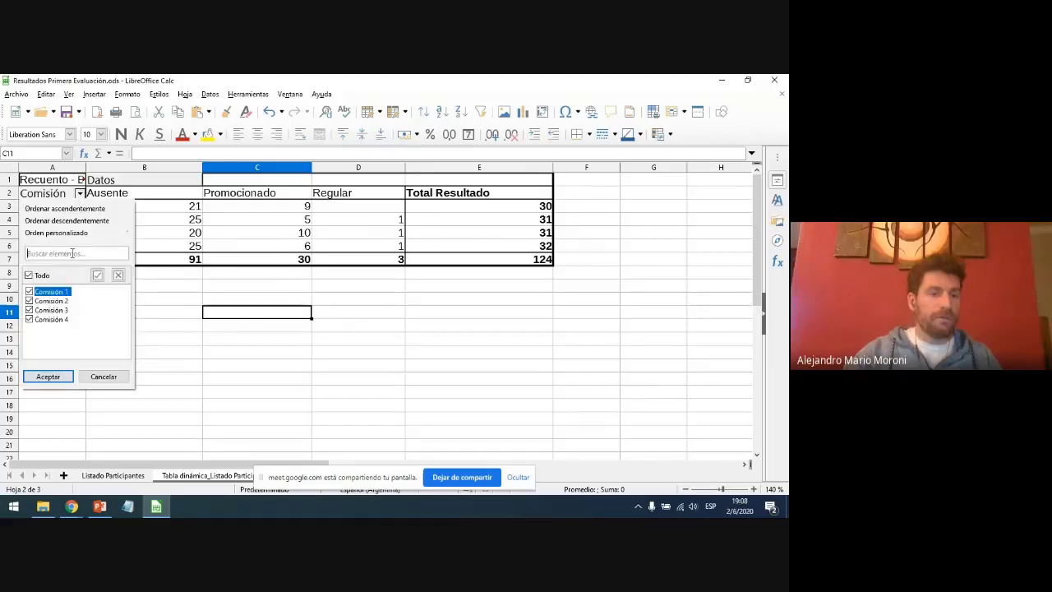
pyautogui.click(29, 276)
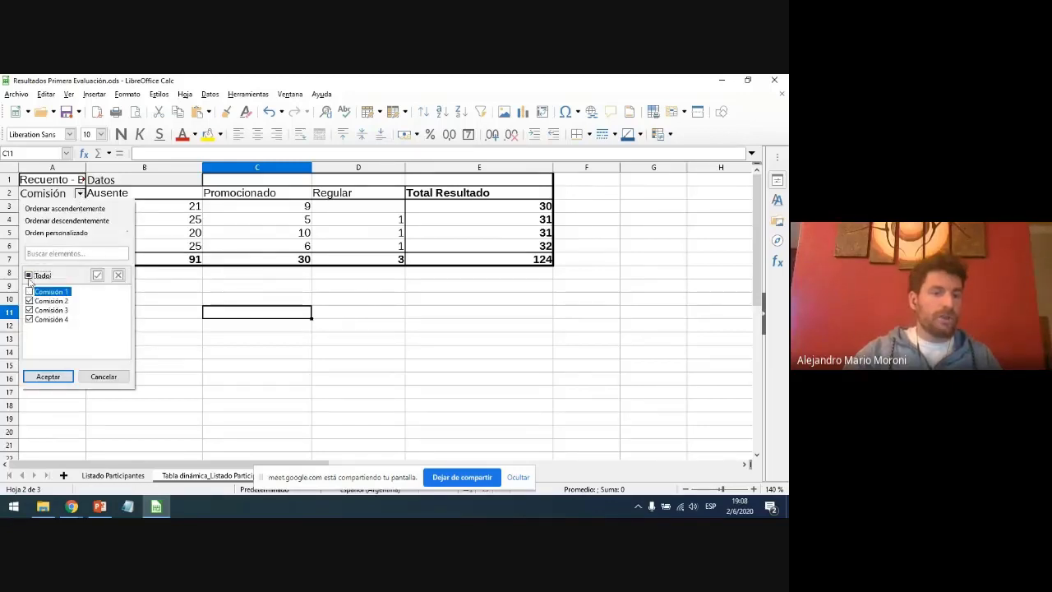
pyautogui.click(47, 376)
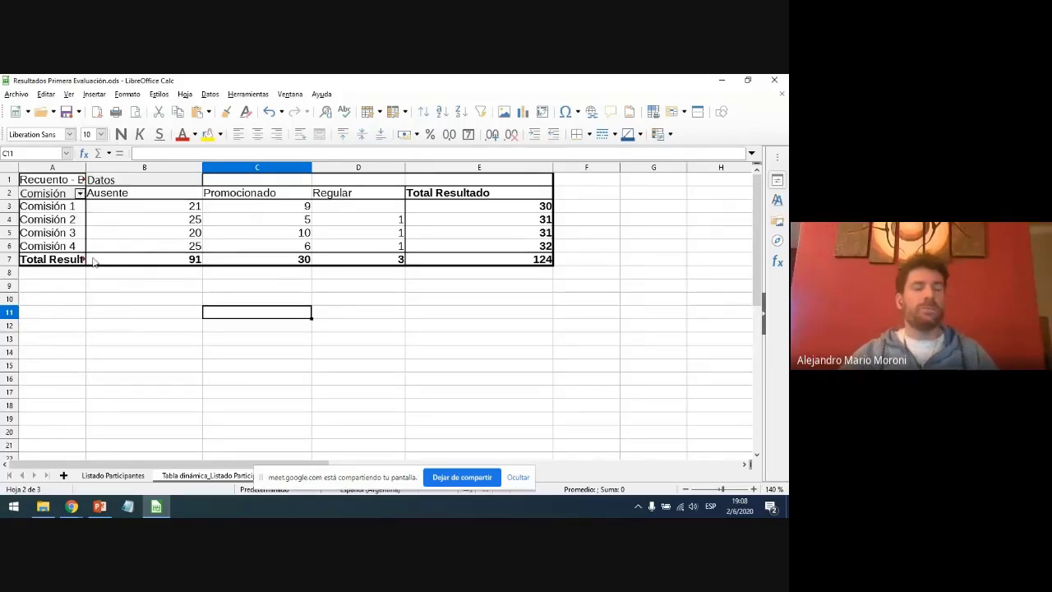
# Fit the width of the pivot table's column A to its text
pyautogui.doubleClick(86, 166)
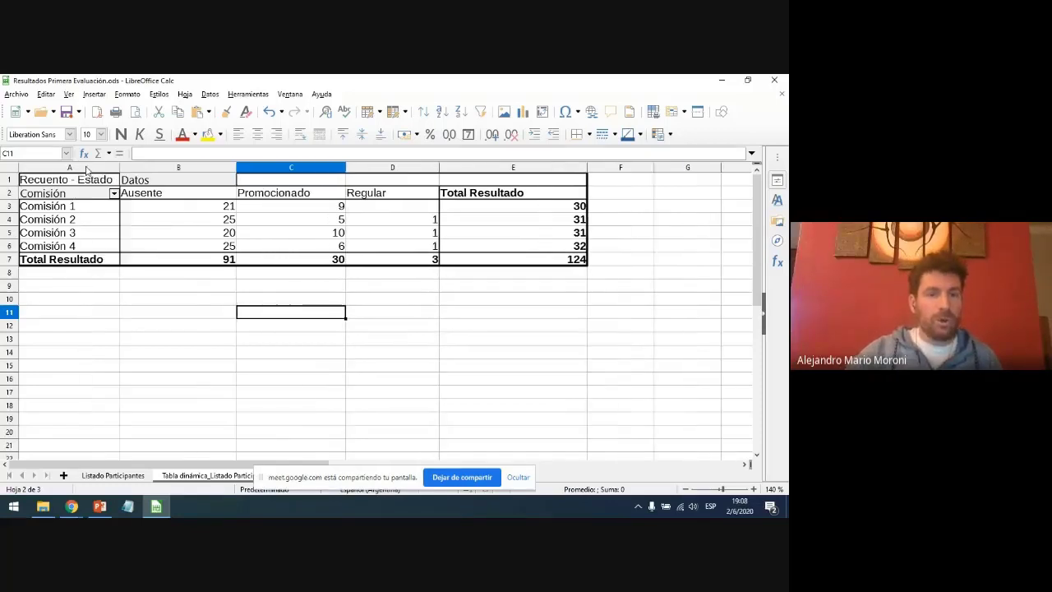
pyautogui.click(163, 340)
# Review the Ausente and Promocionado counts per comisión in the pivot table
pyautogui.moveTo(223, 209)
pyautogui.mouseDown()
pyautogui.moveTo(222, 253)
pyautogui.moveTo(222, 210)
pyautogui.mouseUp()
pyautogui.click(220, 247)
pyautogui.click(341, 207)
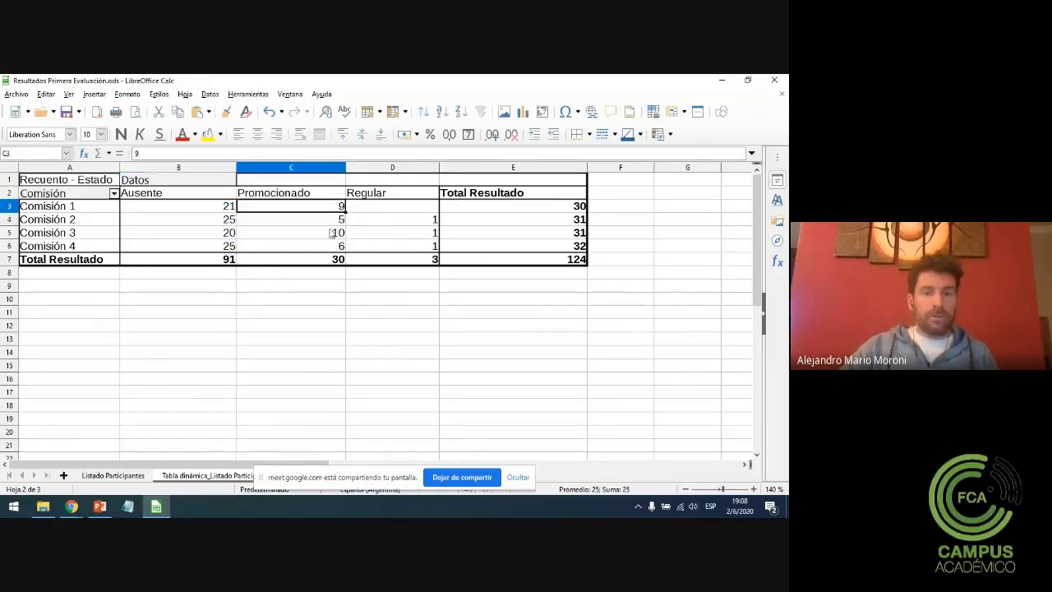
# Review the pivot table's Promocionado, Regular and Total Resultado counts per comisión, its bottom totals row, and the Ausente counts
pyautogui.click(329, 232)
pyautogui.click(411, 219)
pyautogui.click(507, 196)
pyautogui.press('Down')
pyautogui.press('Down')
pyautogui.press('Down')
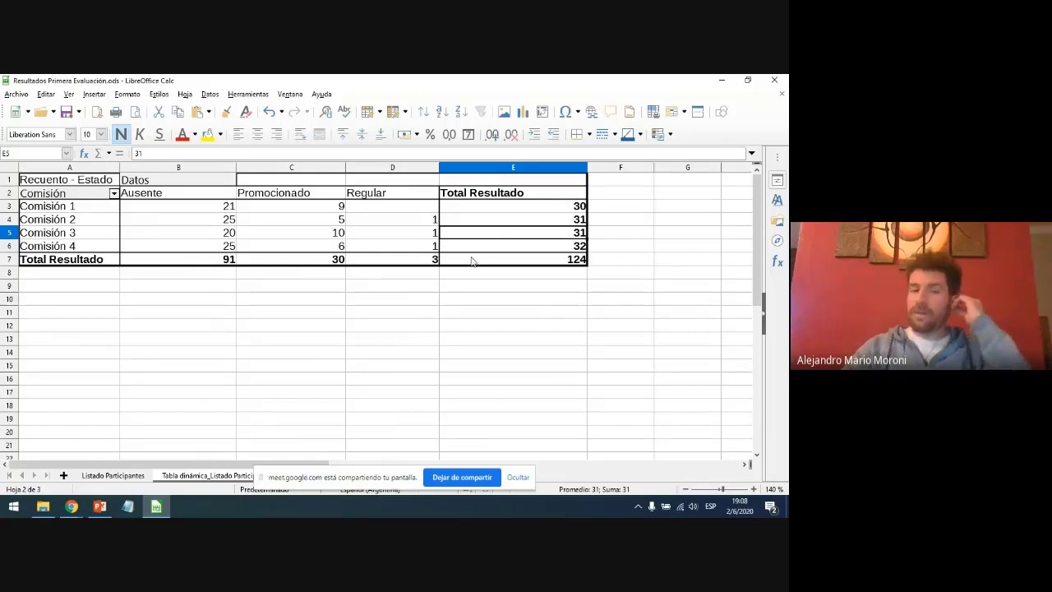
pyautogui.click(204, 261)
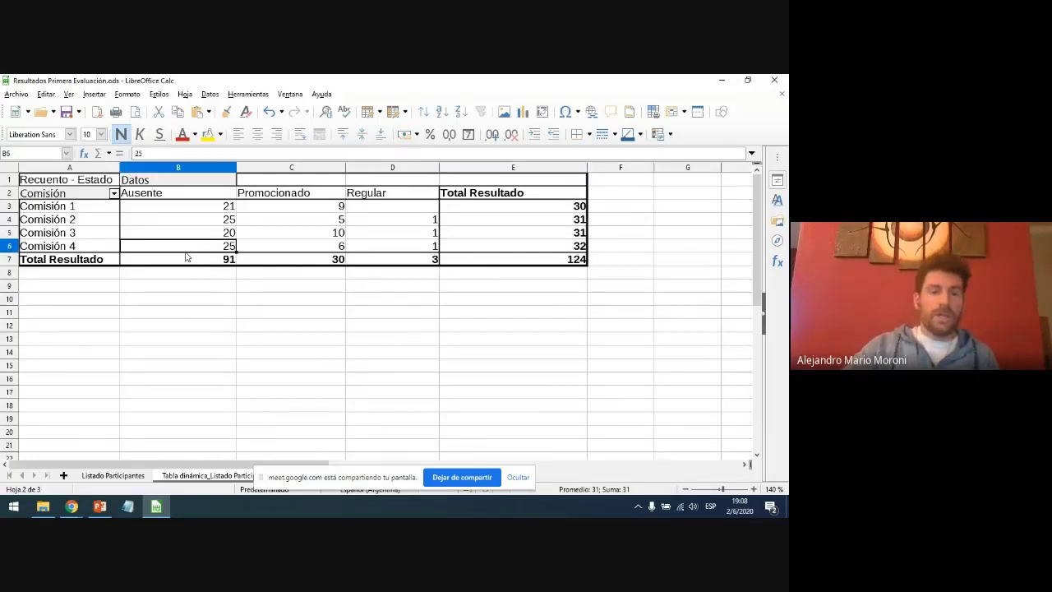
pyautogui.moveTo(234, 260); pyautogui.dragTo(535, 263)
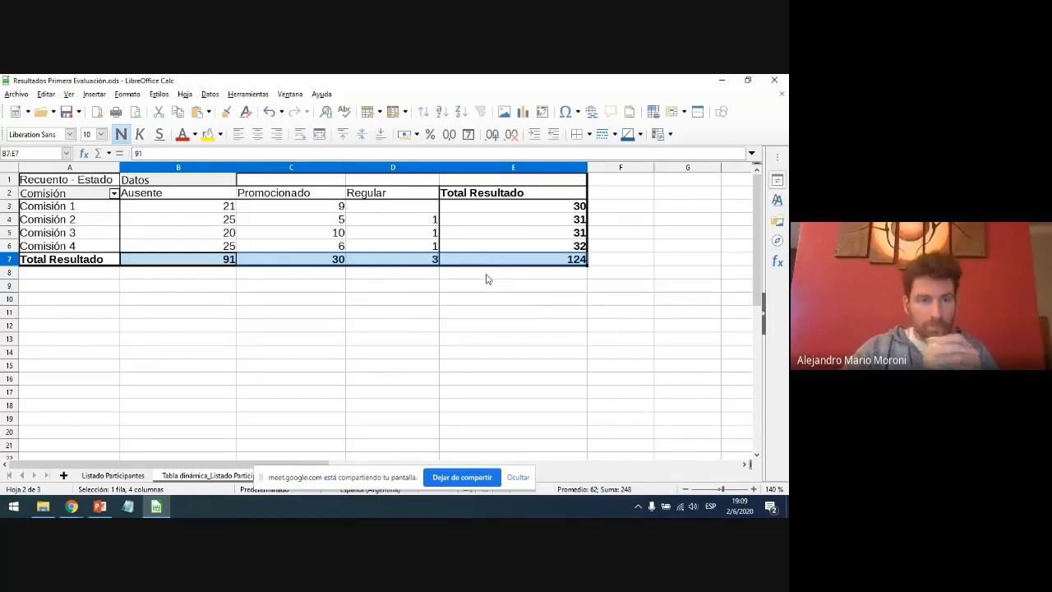
pyautogui.click(378, 326)
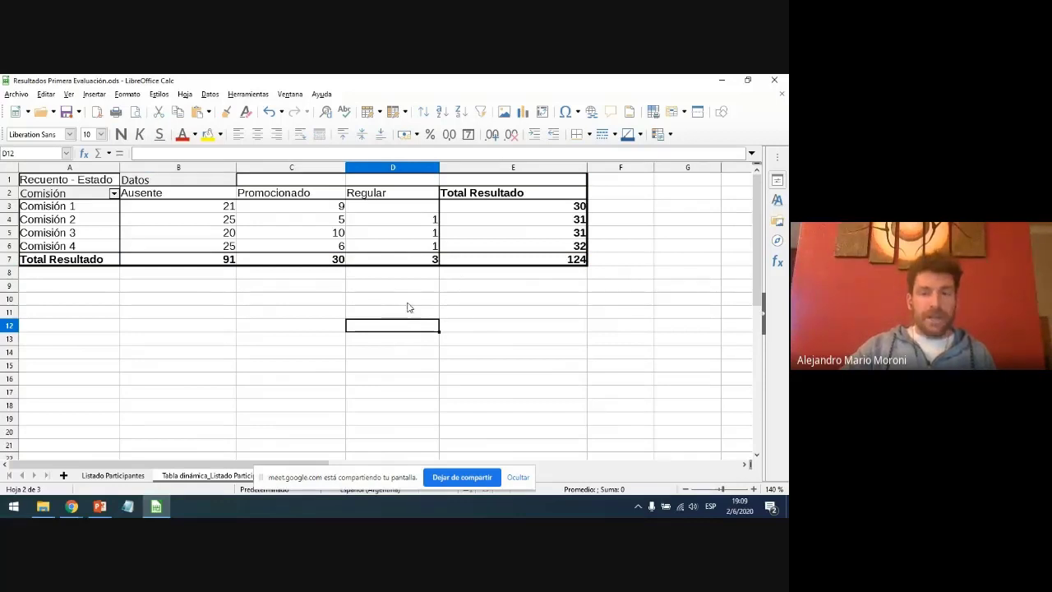
pyautogui.moveTo(192, 207); pyautogui.dragTo(183, 251)
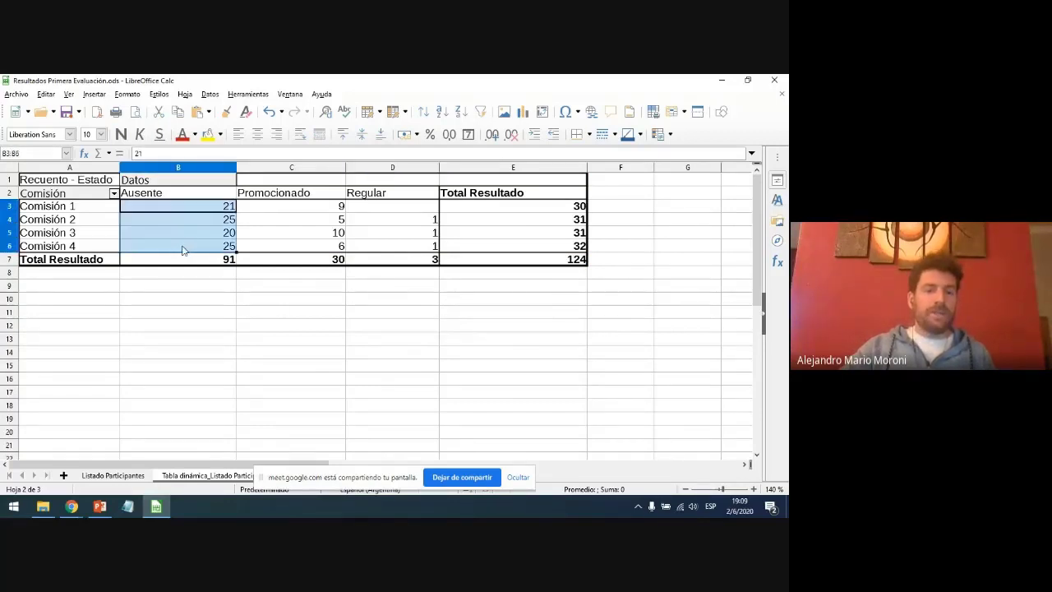
pyautogui.moveTo(296, 207); pyautogui.dragTo(305, 246)
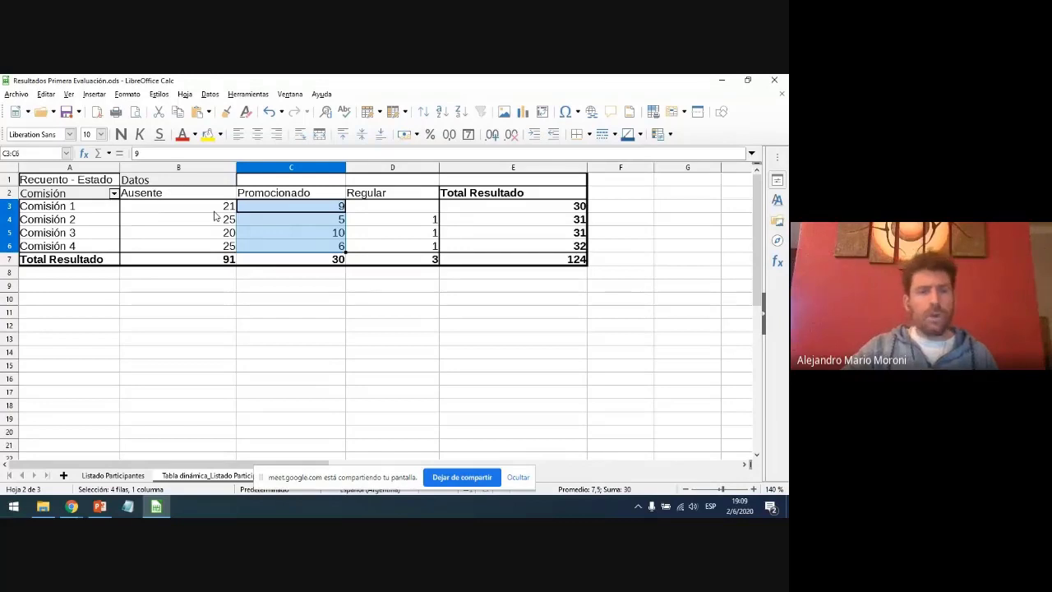
# Try a conditional colour scale on the Ausente counts in B3:B6 with the default colours
pyautogui.moveTo(219, 212); pyautogui.dragTo(218, 250)
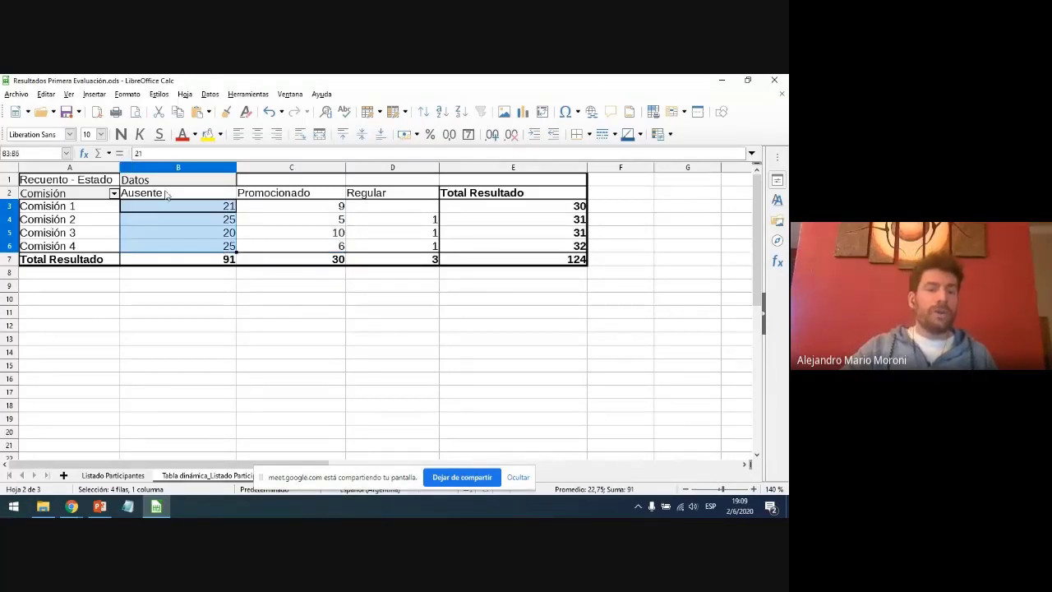
pyautogui.click(127, 94)
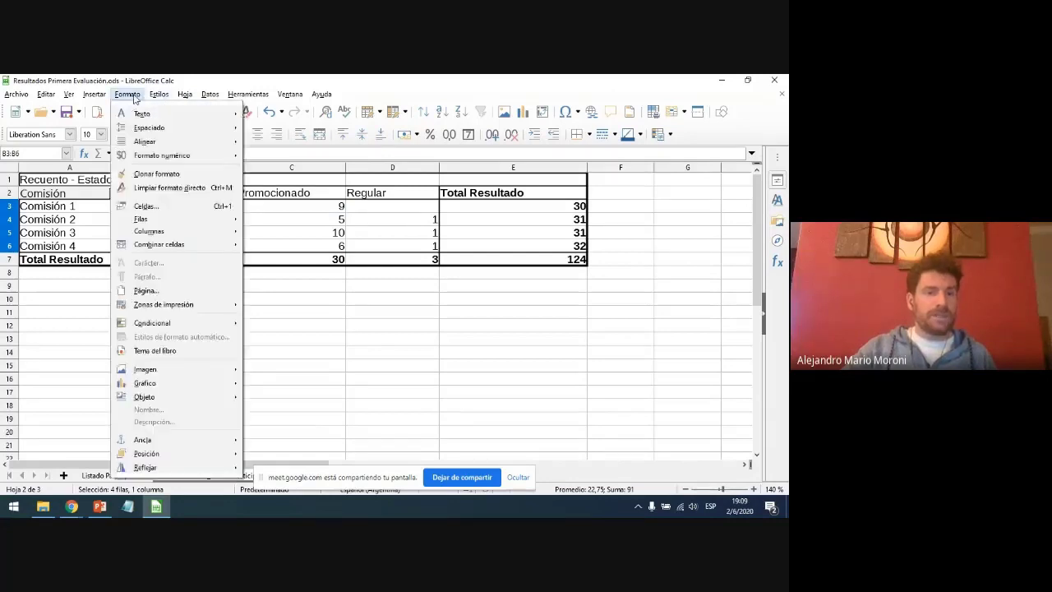
pyautogui.moveTo(158, 93)
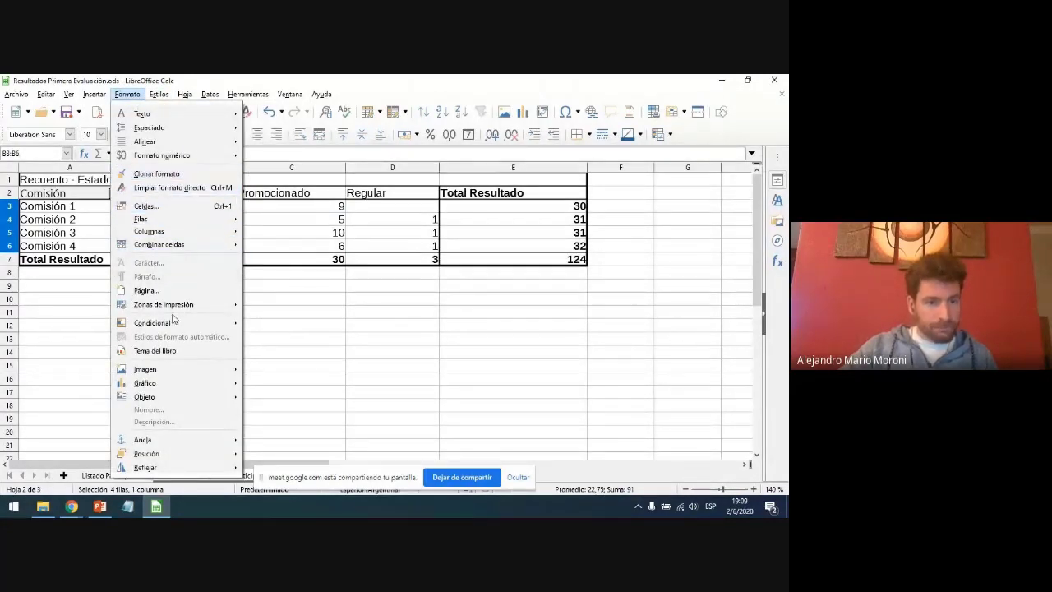
pyautogui.moveTo(171, 328)
pyautogui.click(289, 335)
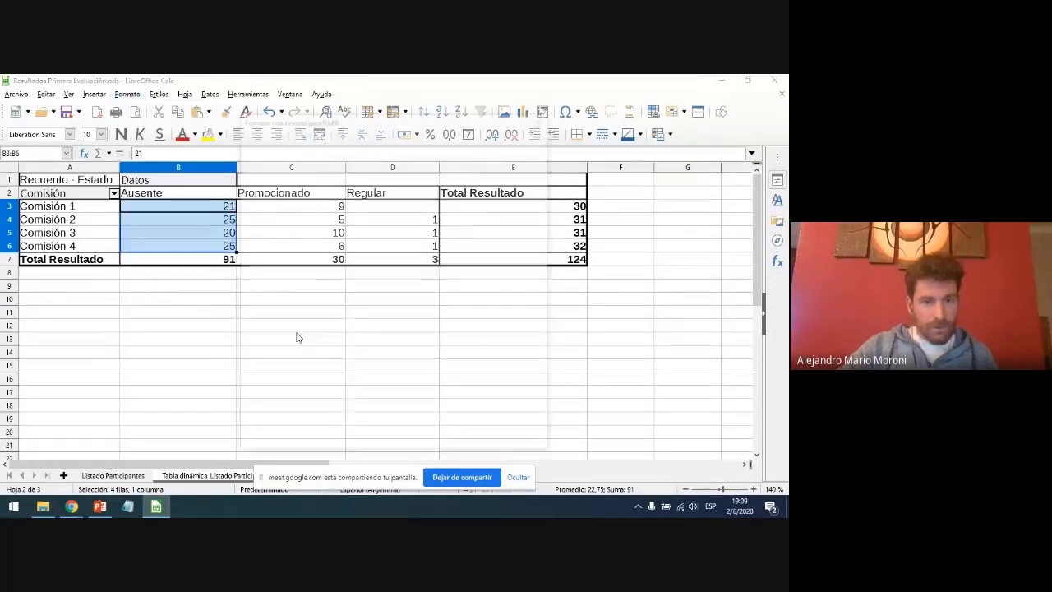
pyautogui.click(466, 439)
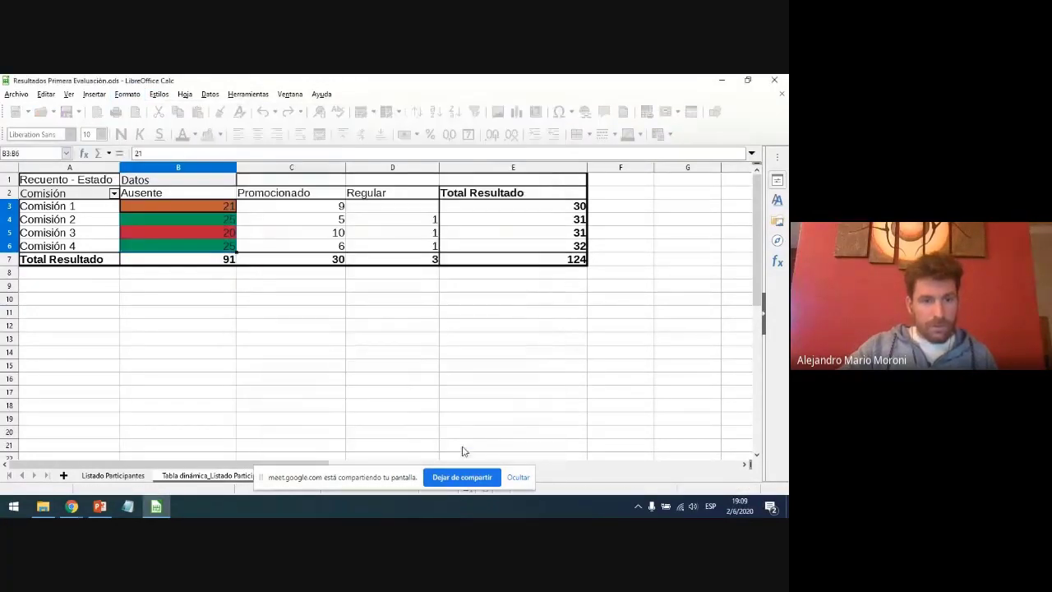
pyautogui.click(329, 367)
pyautogui.click(258, 309)
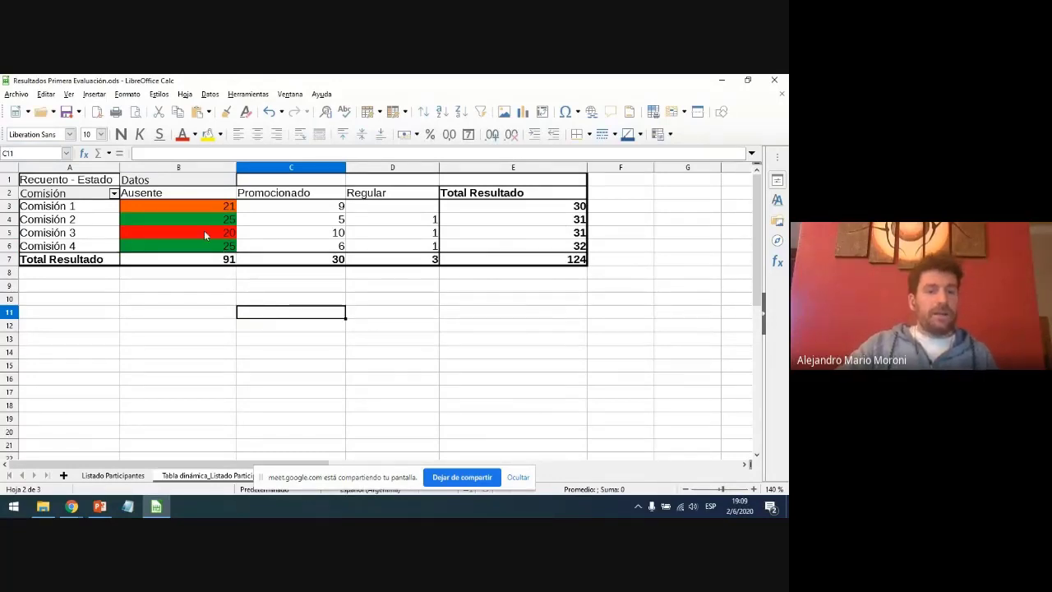
# Undo the colour scale on the Ausente counts
pyautogui.moveTo(197, 206); pyautogui.dragTo(197, 247)
pyautogui.hotkey('ctrl', 'z')
pyautogui.click(197, 206)
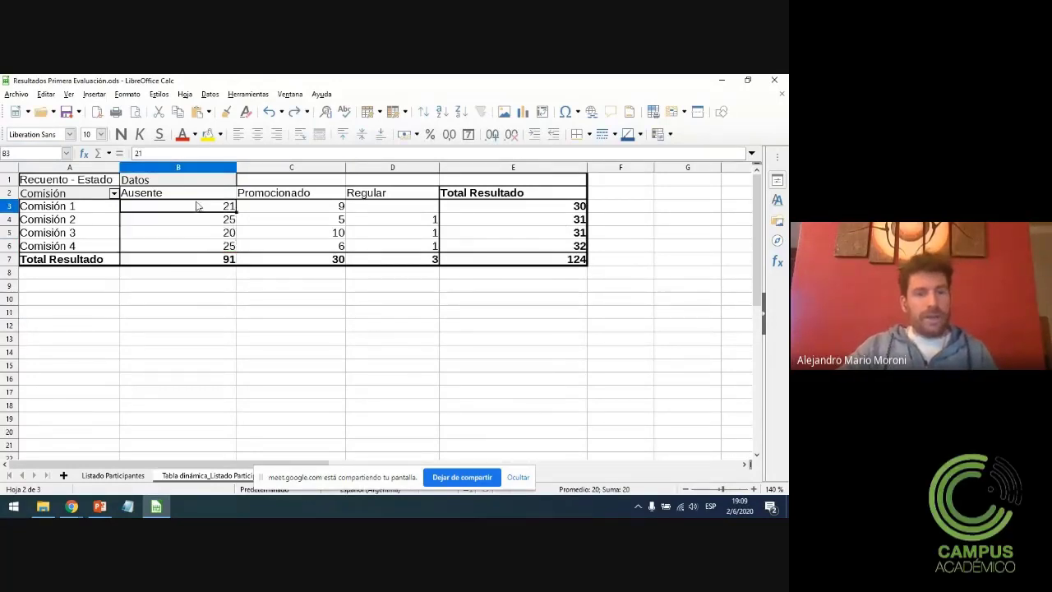
# Apply a three-entry colour scale to the Ausente counts in B3:B6 with Verde for the minimum, Amarillo at percentile 50 and Rojo for the maximum
pyautogui.moveTo(197, 205); pyautogui.dragTo(198, 247)
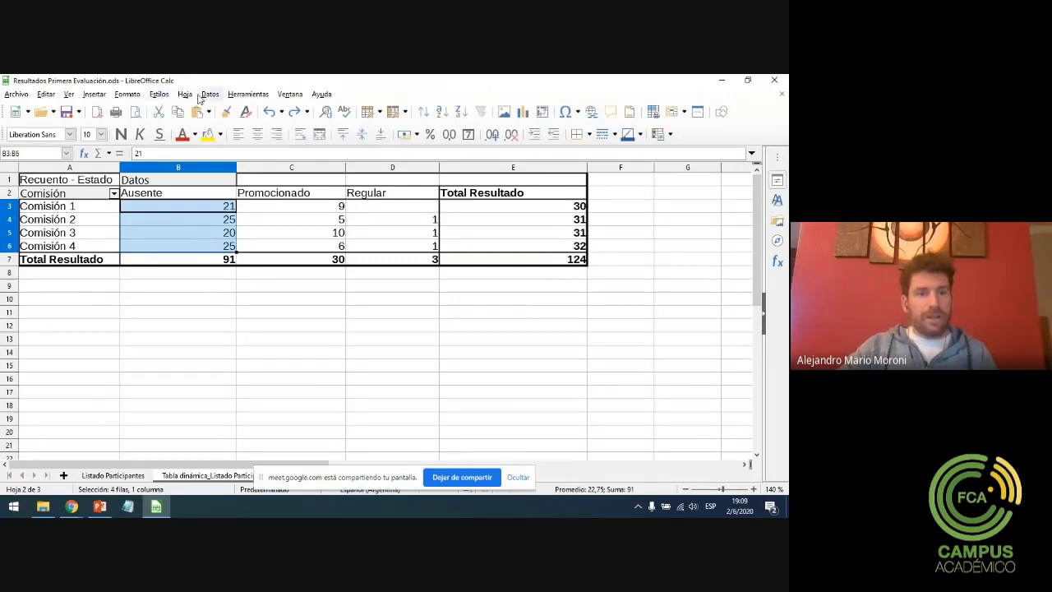
pyautogui.click(127, 93)
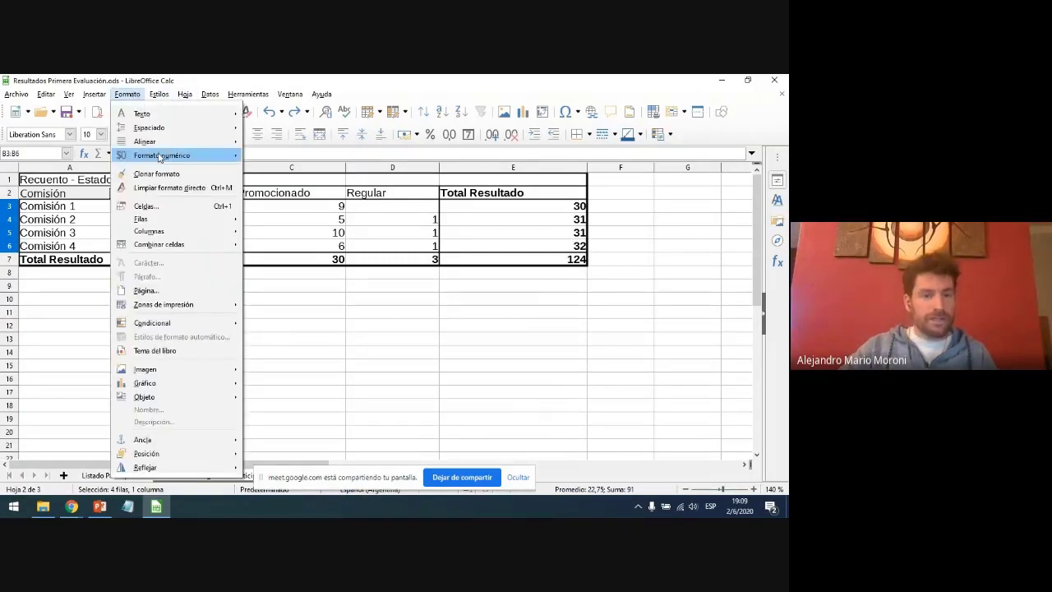
pyautogui.moveTo(199, 322)
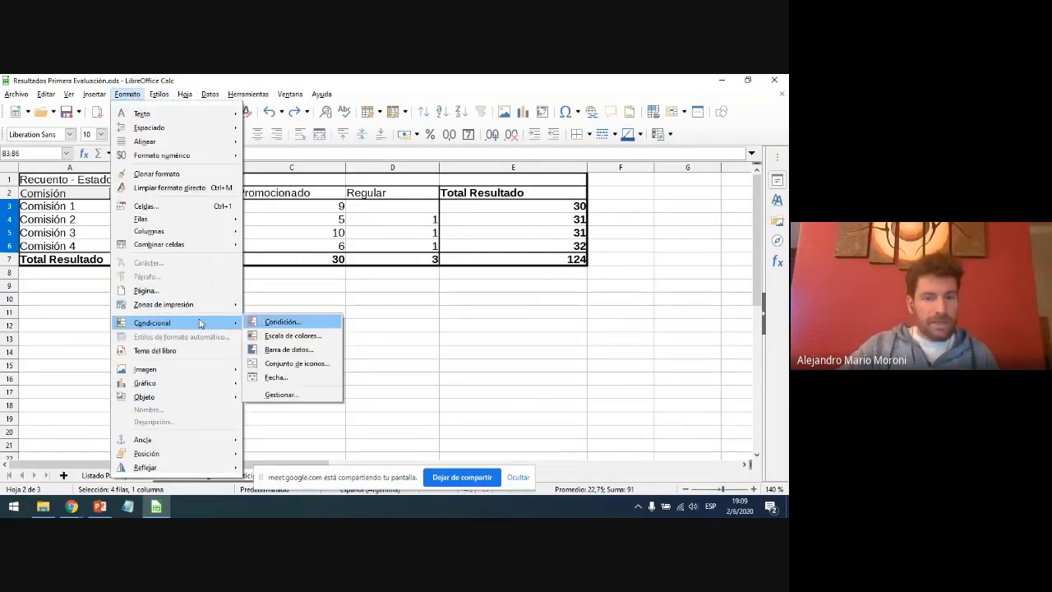
pyautogui.click(282, 337)
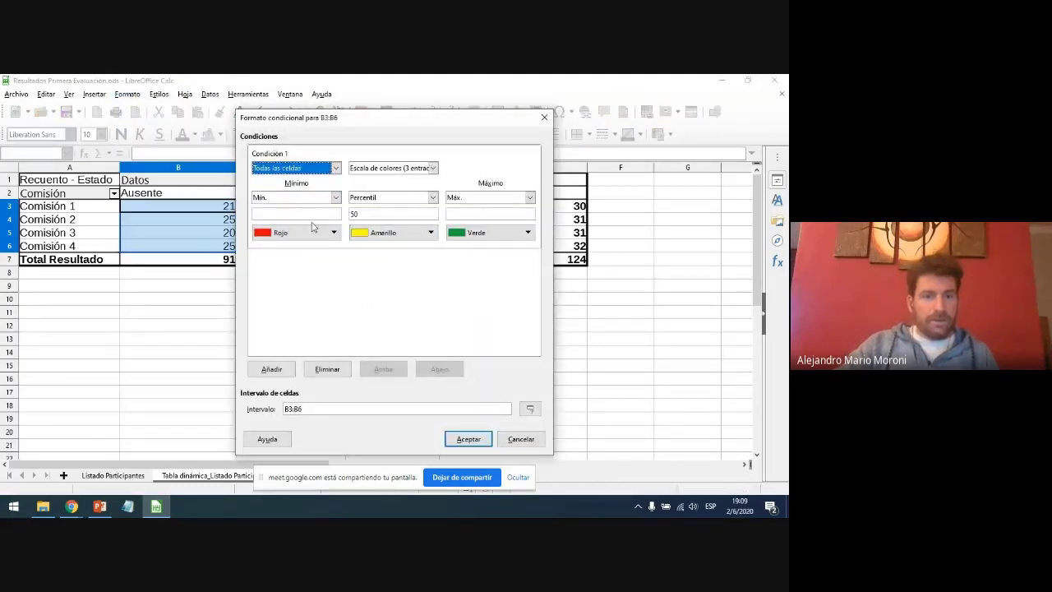
pyautogui.click(313, 233)
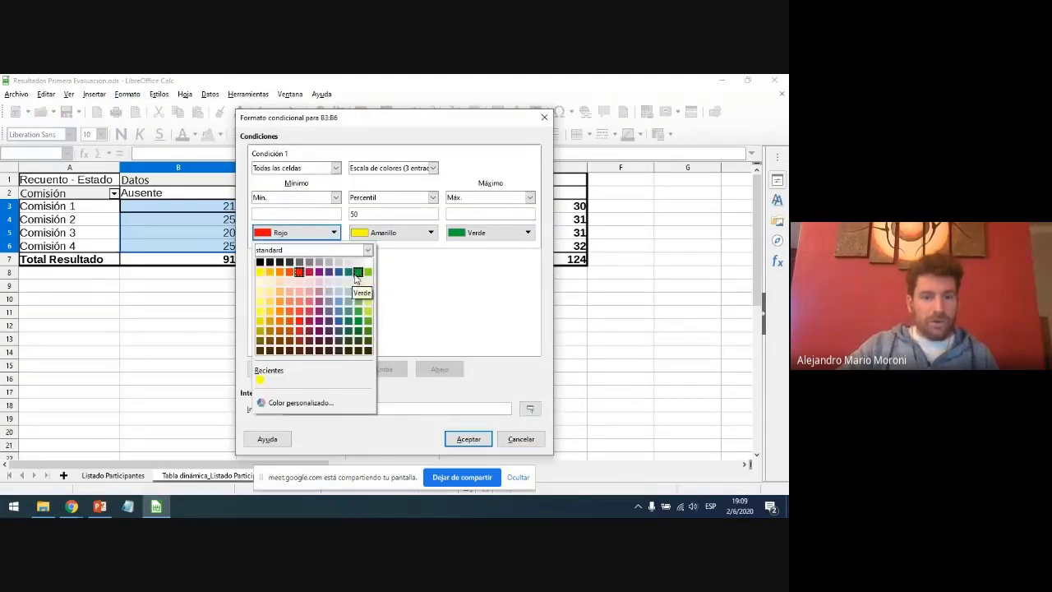
pyautogui.click(358, 272)
pyautogui.click(458, 235)
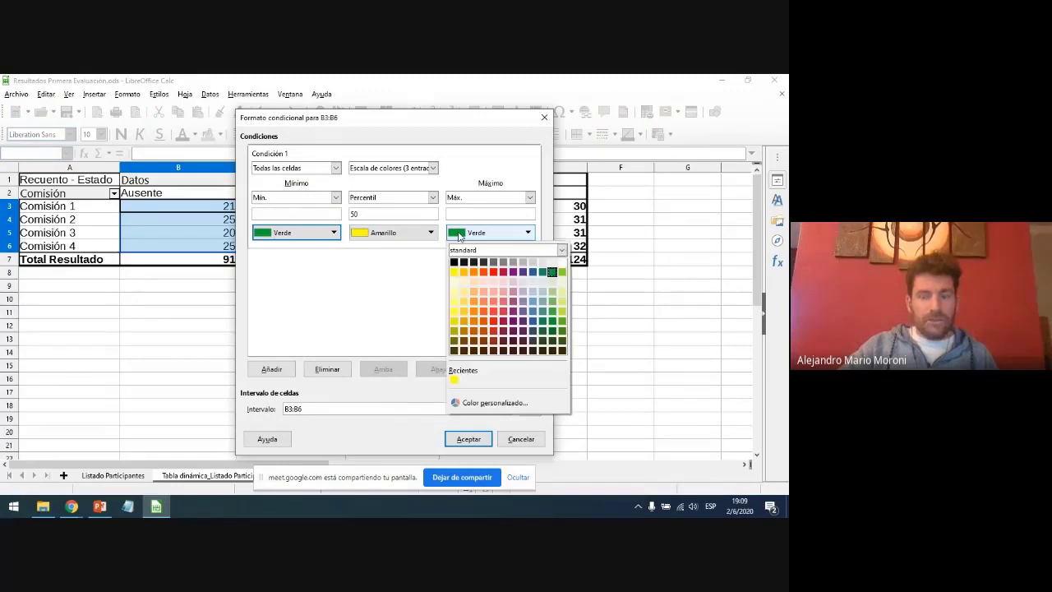
pyautogui.click(493, 272)
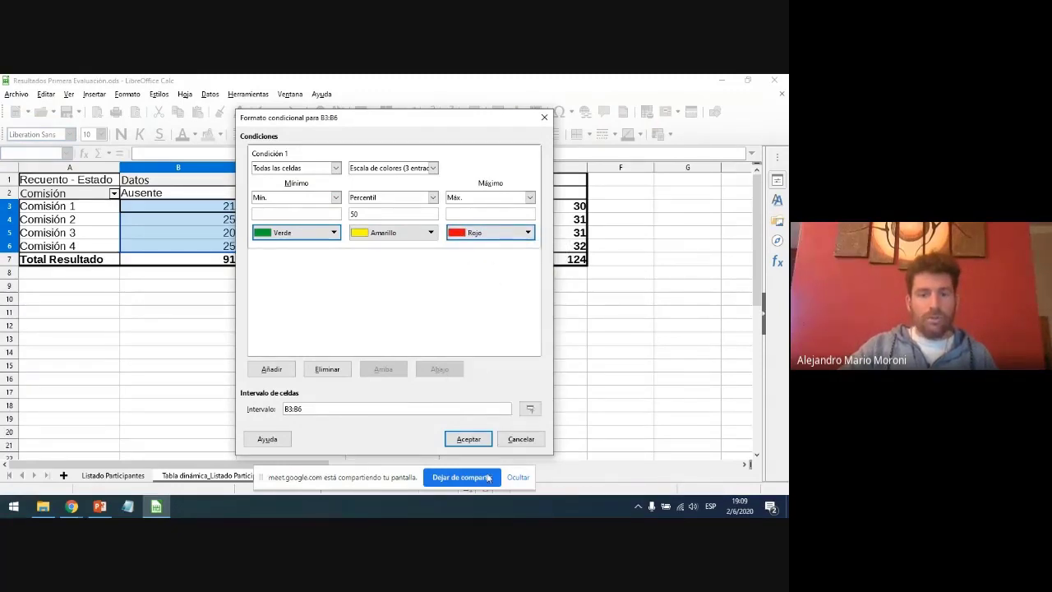
pyautogui.click(468, 439)
pyautogui.click(311, 366)
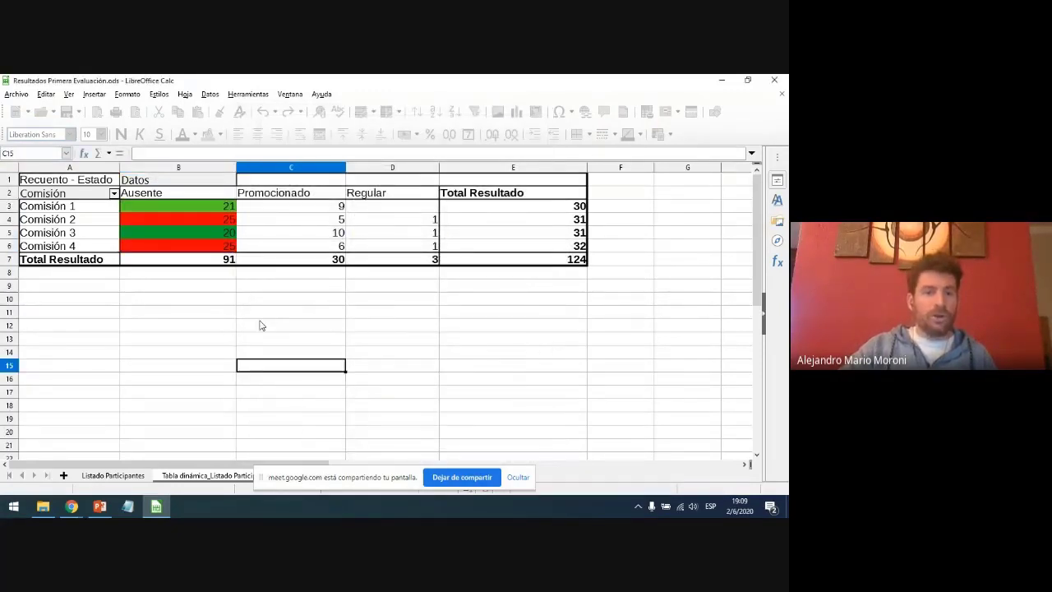
pyautogui.click(215, 220)
pyautogui.moveTo(215, 237); pyautogui.dragTo(212, 247)
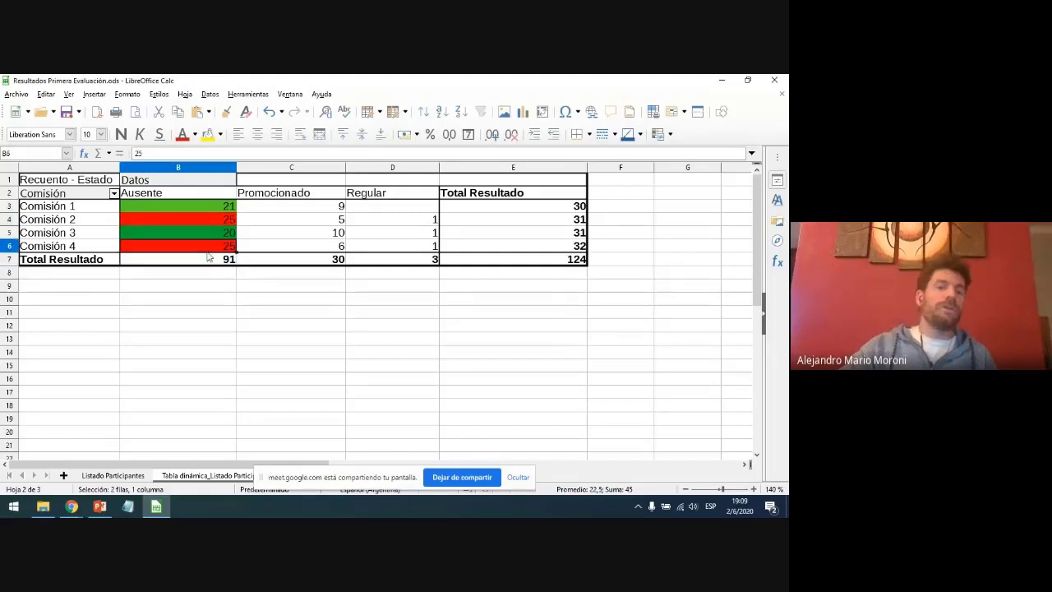
pyautogui.click(218, 244)
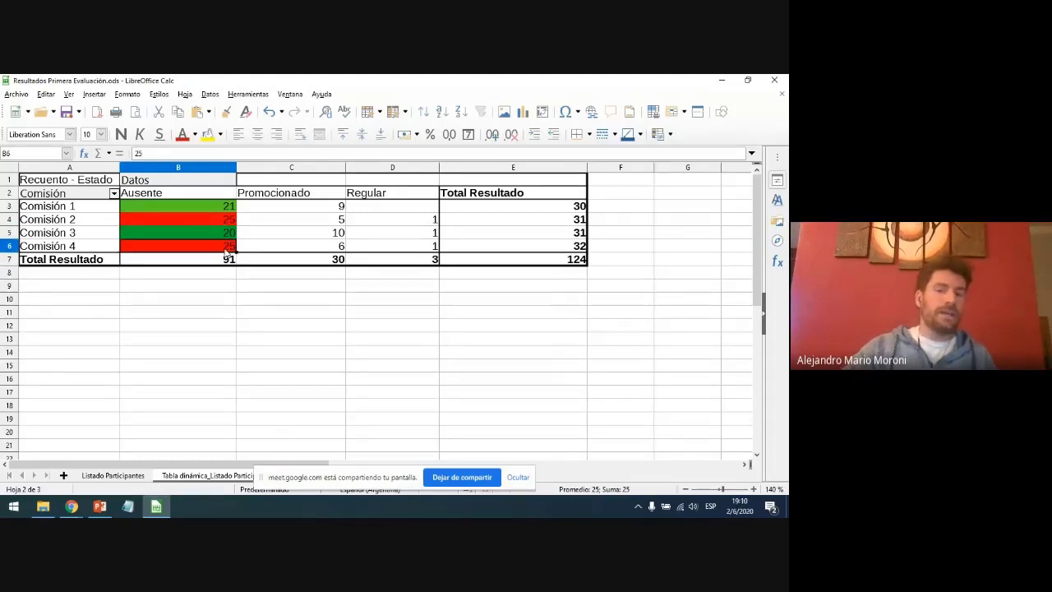
pyautogui.click(232, 279)
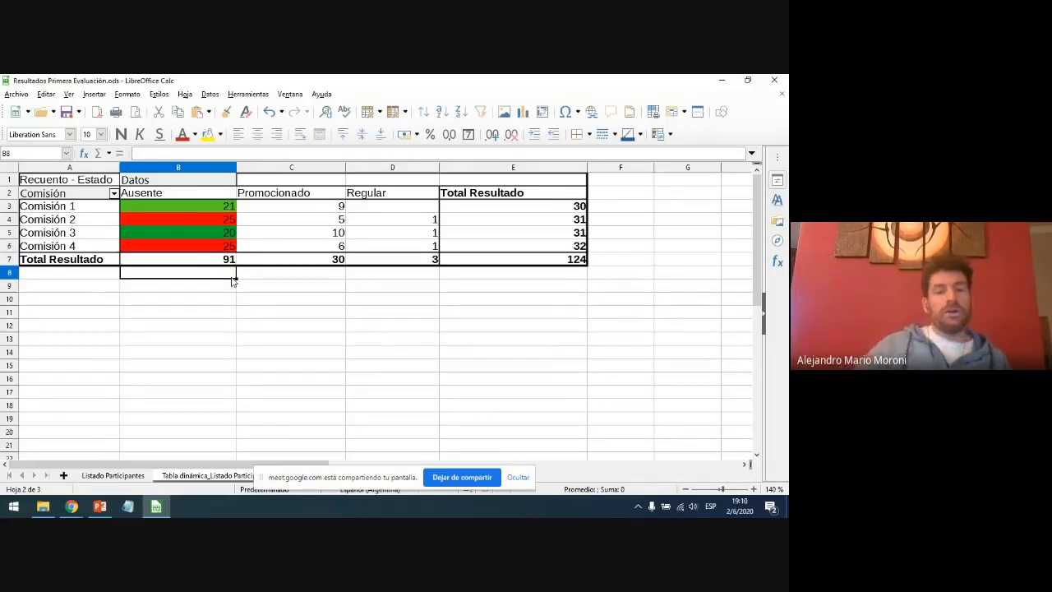
# Try the default Rojo–Amarillo–Verde colour scale on the Promocionado counts in C3:C6 and undo it
pyautogui.moveTo(302, 207); pyautogui.dragTo(304, 243)
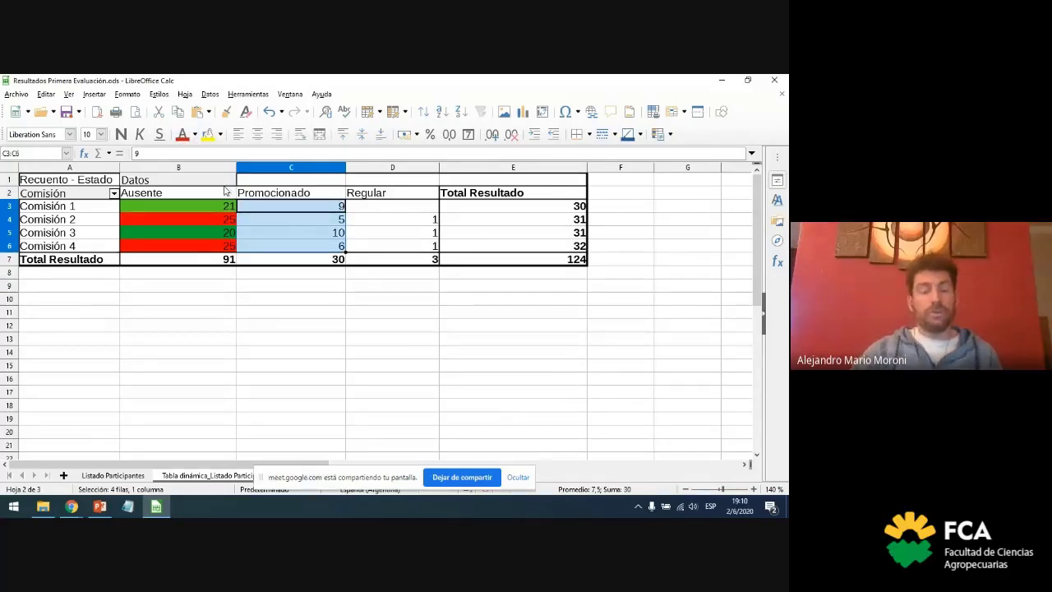
pyautogui.click(128, 94)
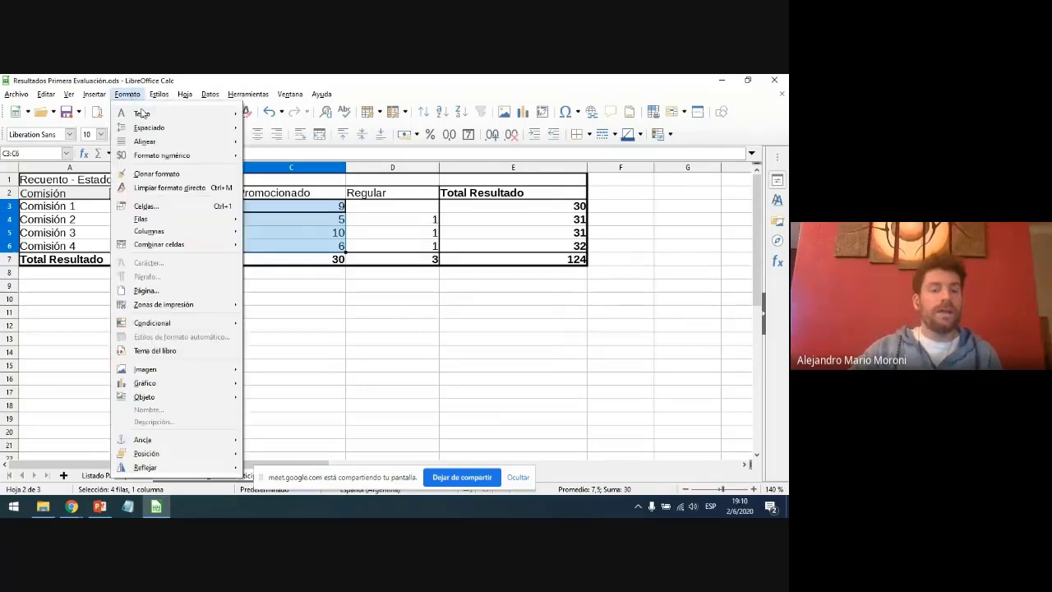
pyautogui.moveTo(177, 322)
pyautogui.click(271, 335)
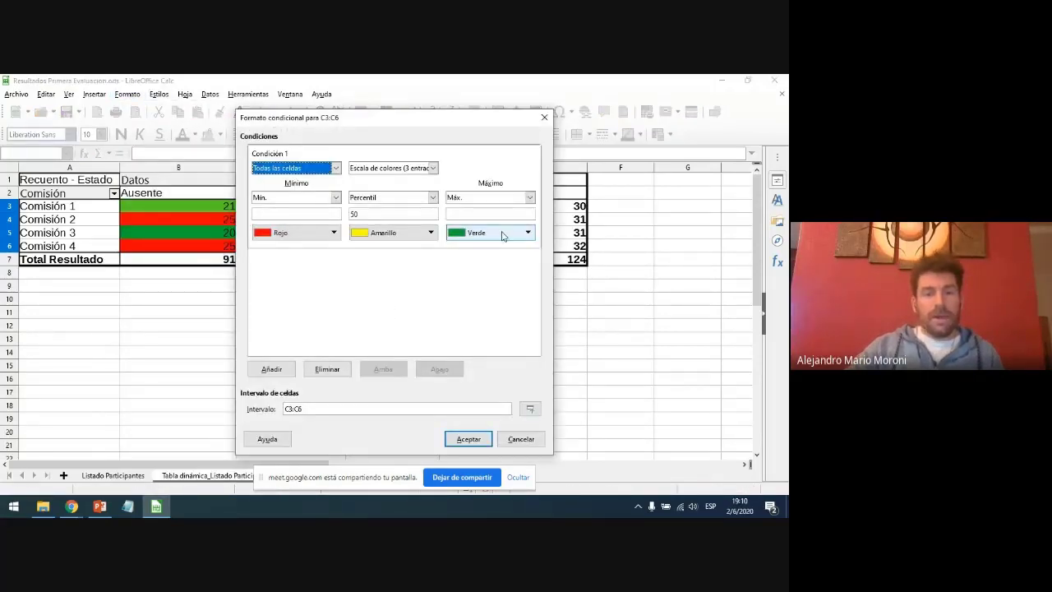
pyautogui.click(466, 438)
pyautogui.click(372, 366)
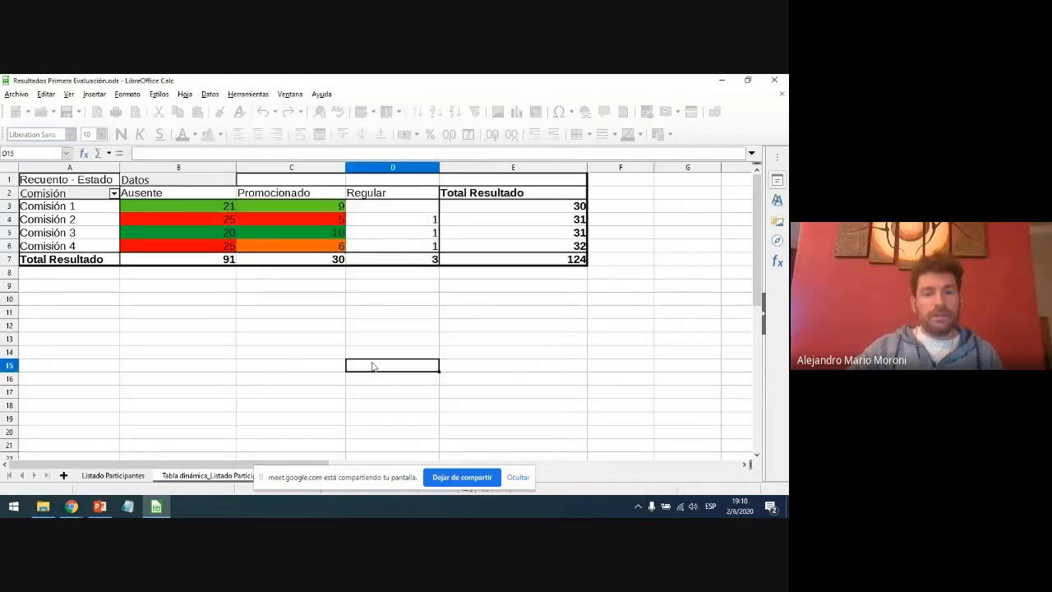
pyautogui.hotkey('ctrl', 'z')
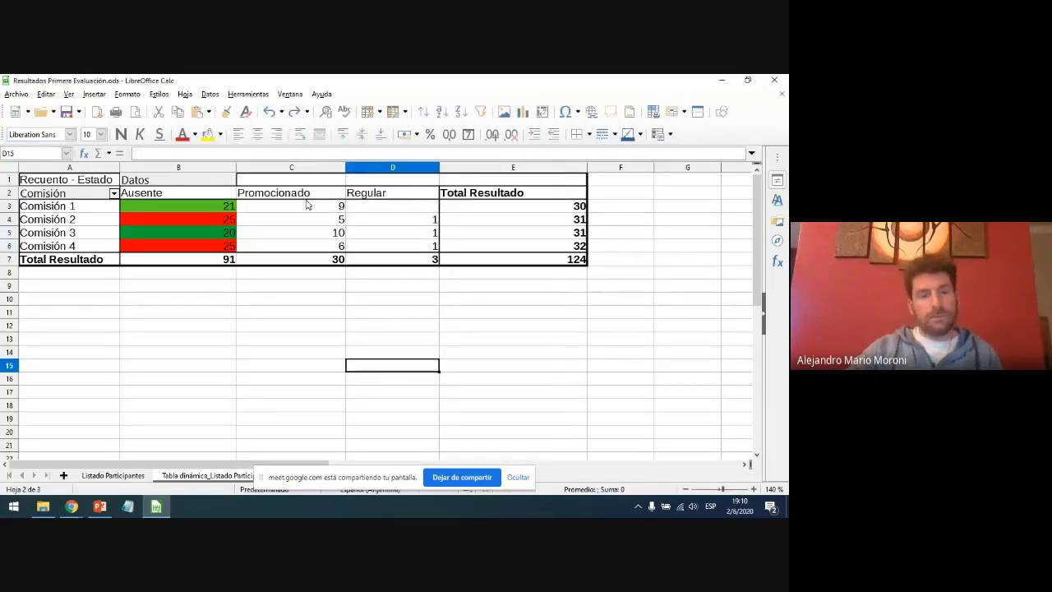
# Apply a three-entry colour scale to the Promocionado counts in C3:C6 with Rojo for the minimum, Amarillo at percentile 50 and Verde for the maximum
pyautogui.moveTo(309, 205); pyautogui.dragTo(313, 245)
pyautogui.click(127, 94)
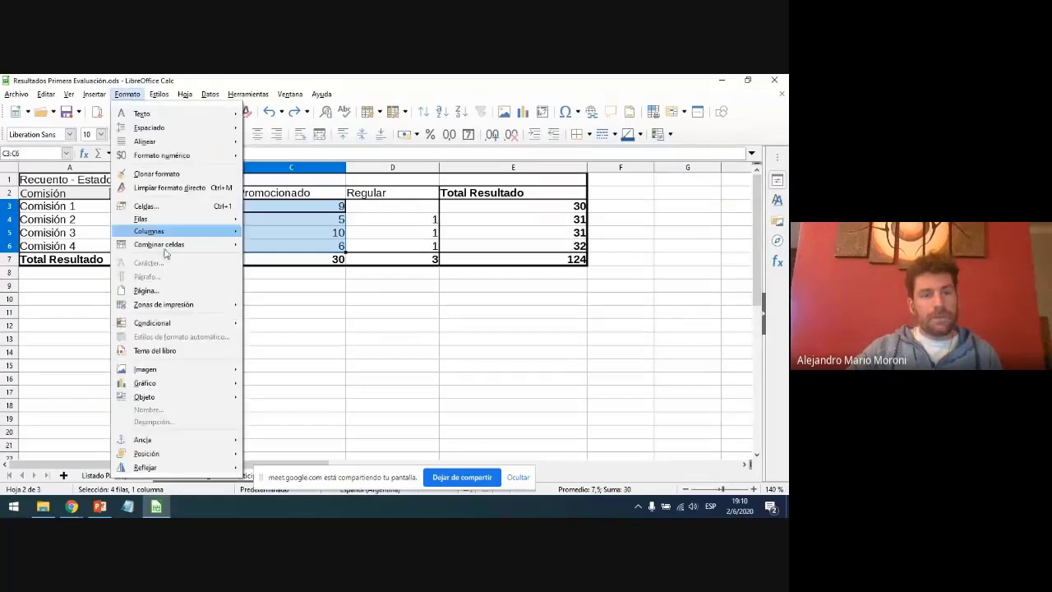
pyautogui.moveTo(169, 322)
pyautogui.click(329, 336)
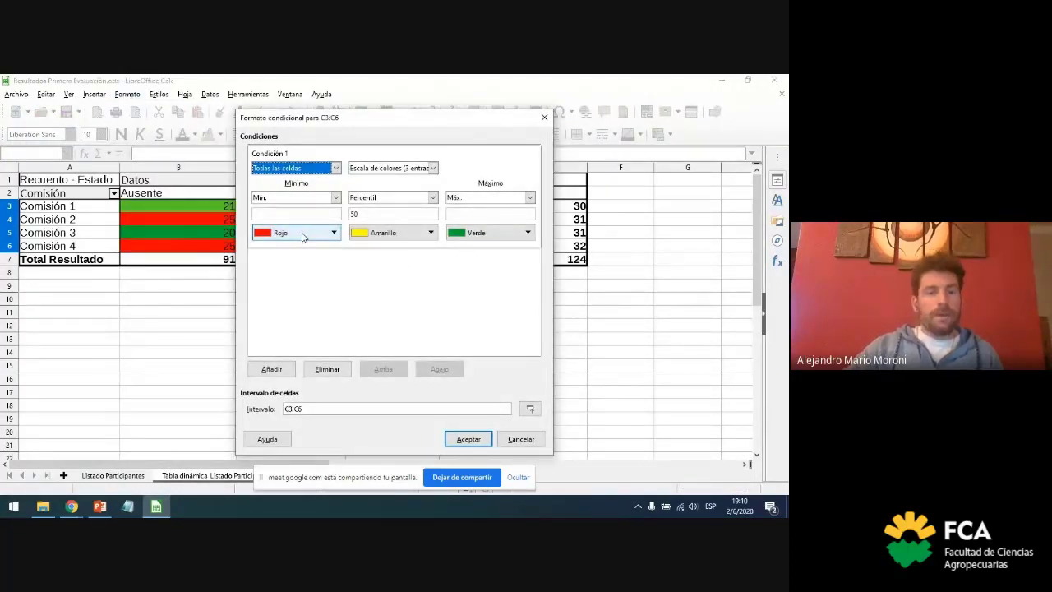
pyautogui.moveTo(345, 125); pyautogui.dragTo(479, 111)
pyautogui.click(565, 155)
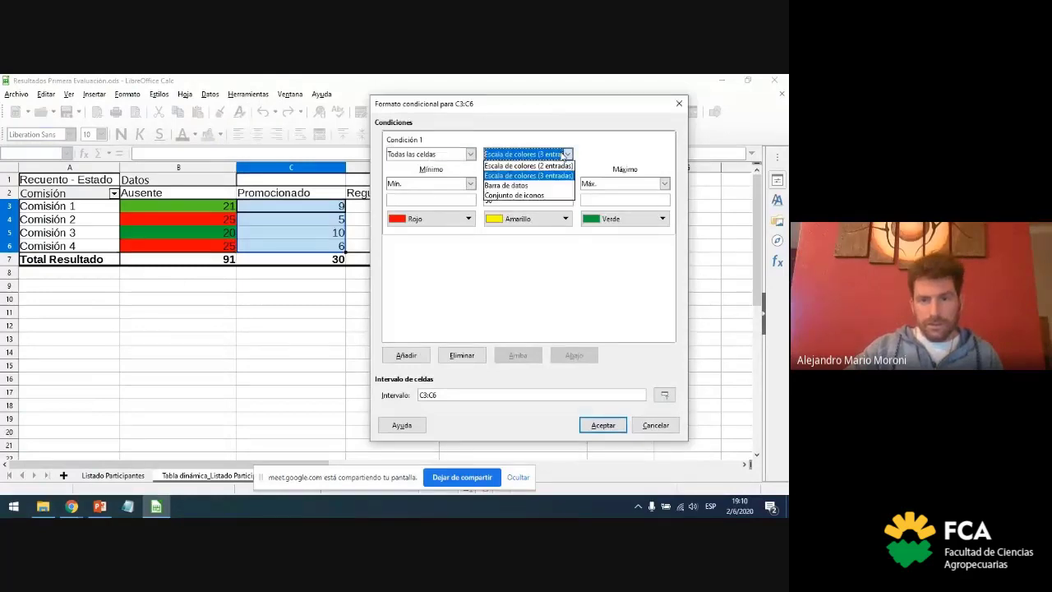
pyautogui.click(561, 155)
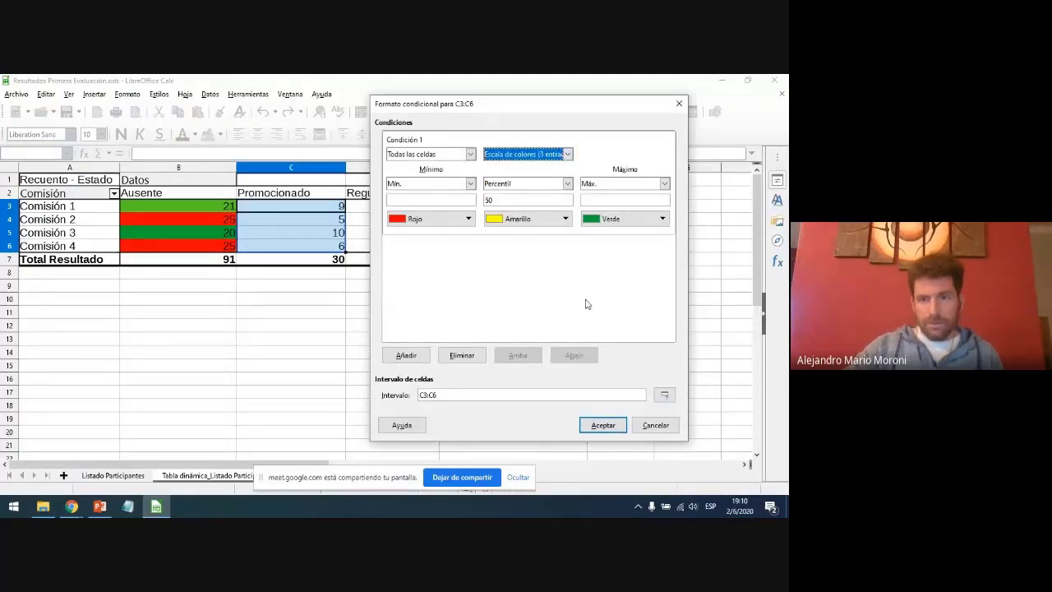
pyautogui.click(604, 424)
pyautogui.click(412, 354)
# Review the colour-scaled Promocionado counts and look back at the Listado Participantes sheet before returning to the pivot table
pyautogui.click(321, 236)
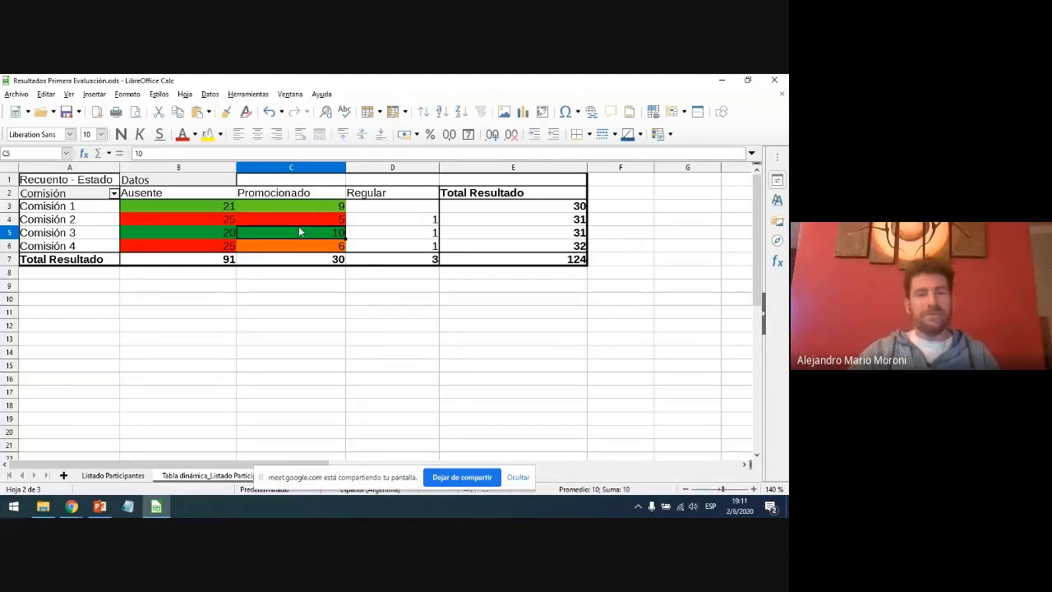
pyautogui.click(298, 276)
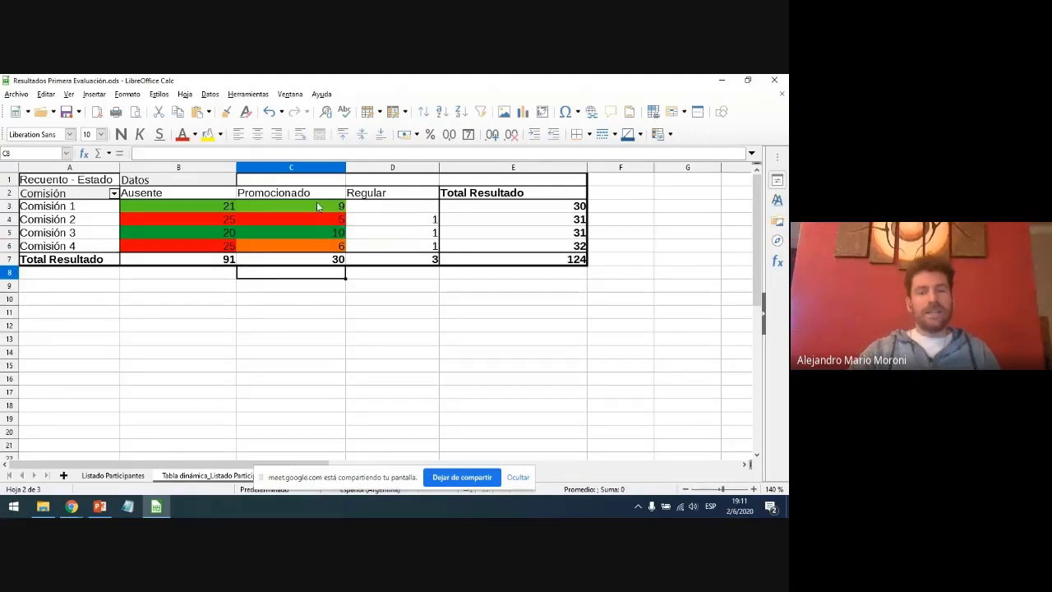
pyautogui.moveTo(319, 207); pyautogui.dragTo(321, 247)
pyautogui.click(317, 285)
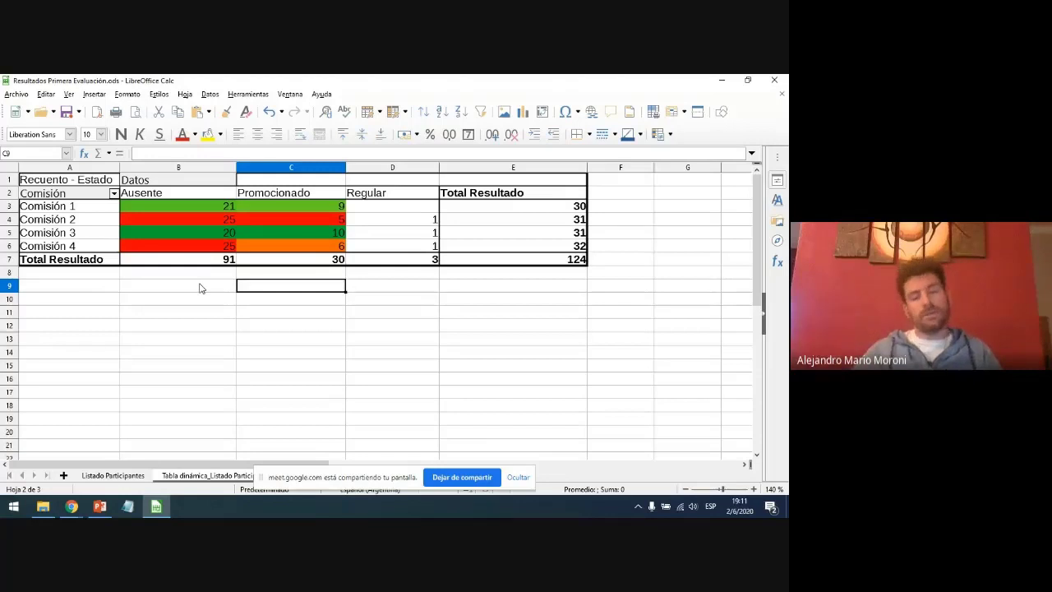
pyautogui.click(478, 302)
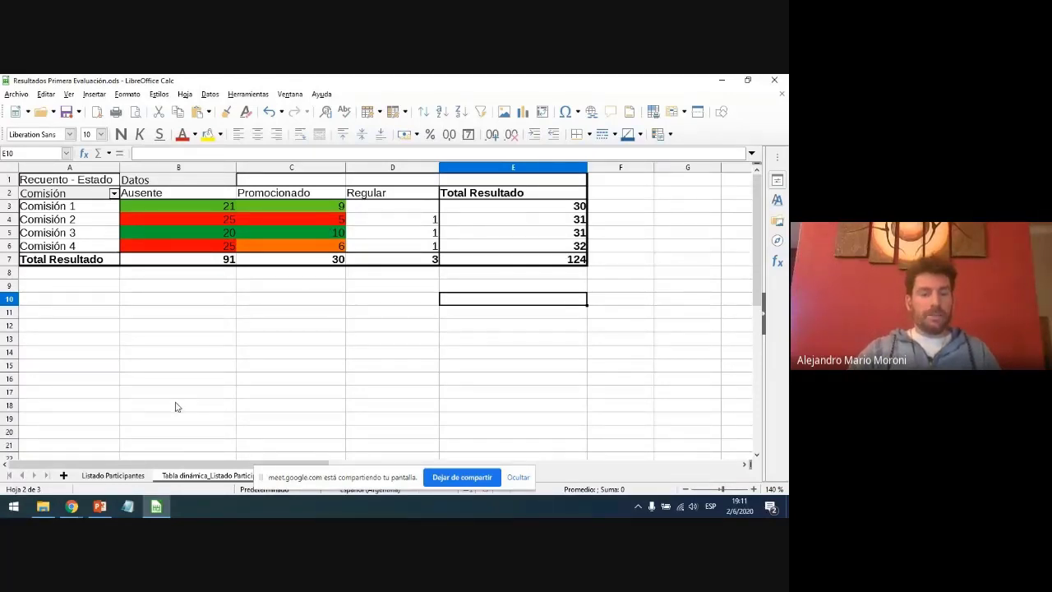
pyautogui.click(129, 479)
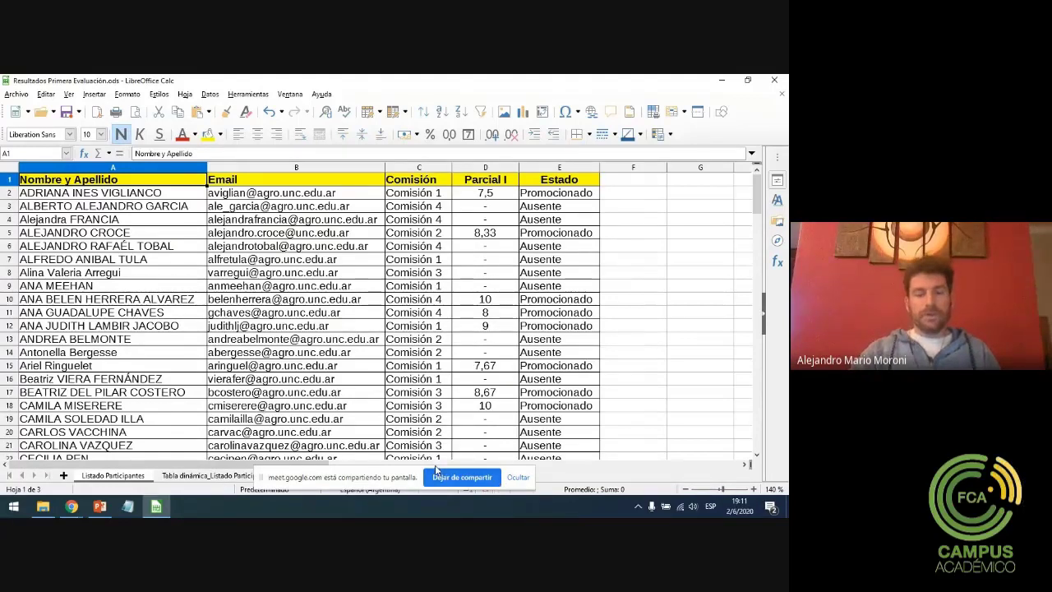
pyautogui.click(197, 477)
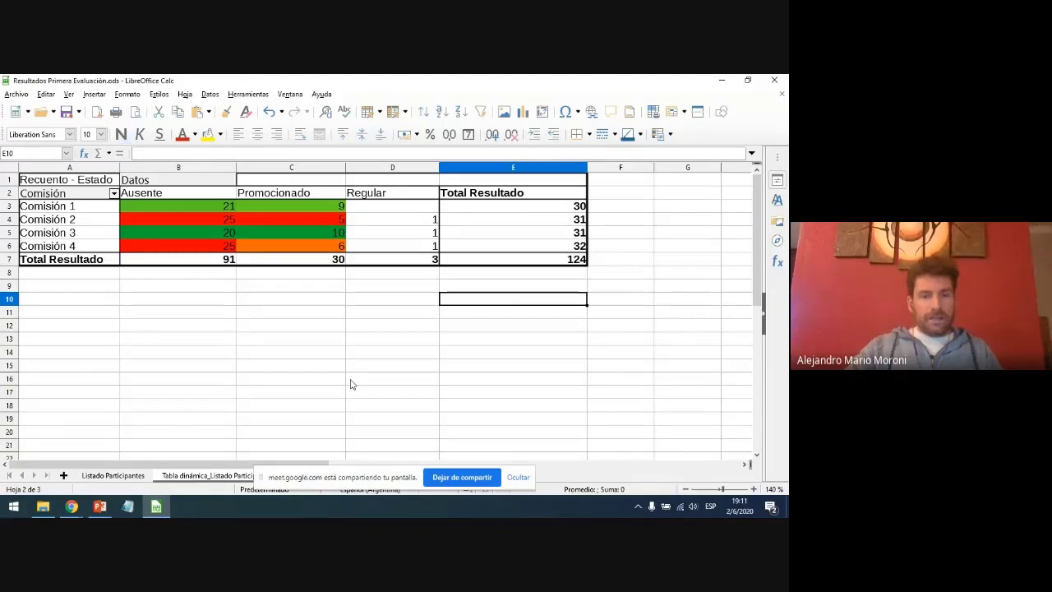